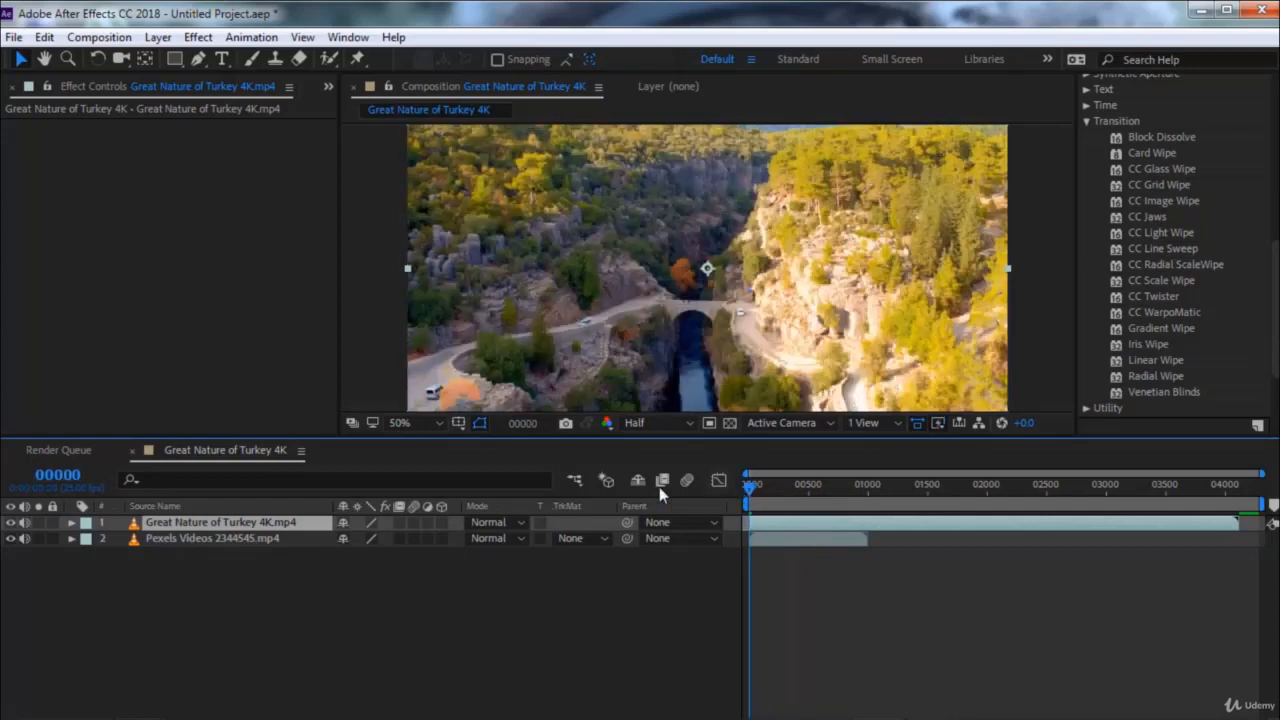
Hide the Great Nature of Turkey 4K layer and scale the Pexels Videos 2344545 layer to 71%
left_click(11, 522)
scroll(746, 350, "down", 2)
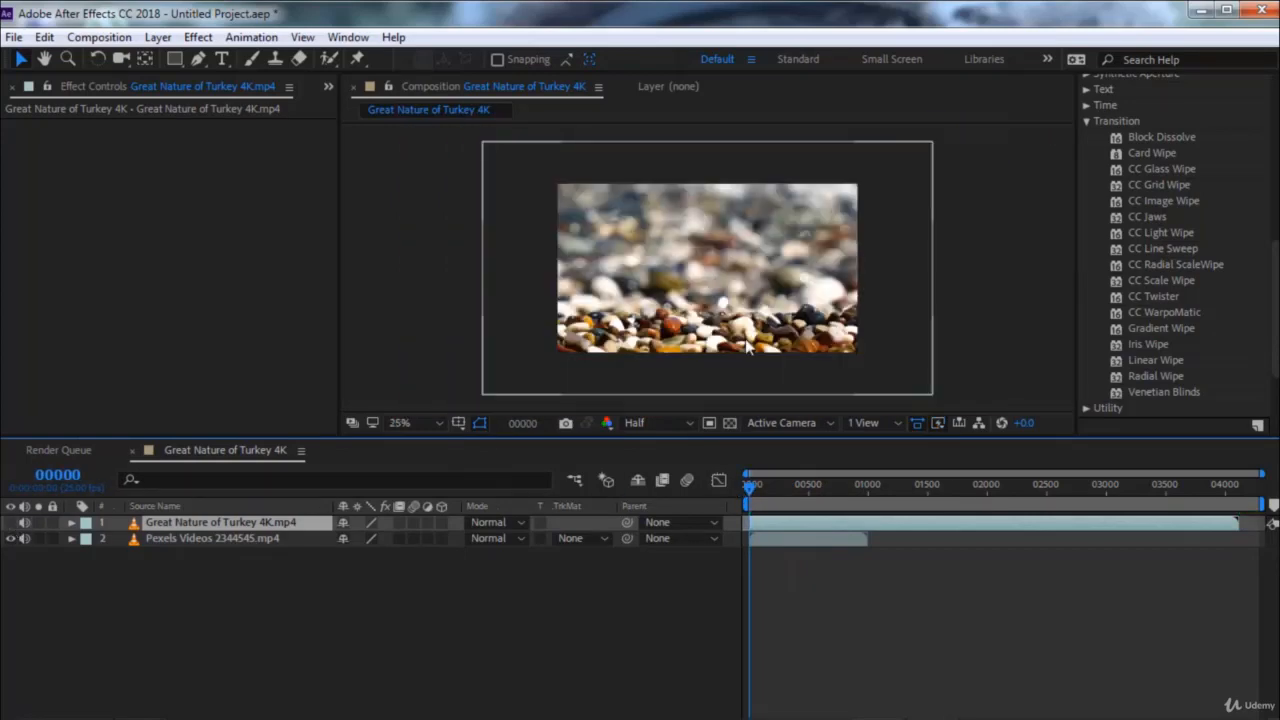
left_click_drag(754, 489, 820, 489)
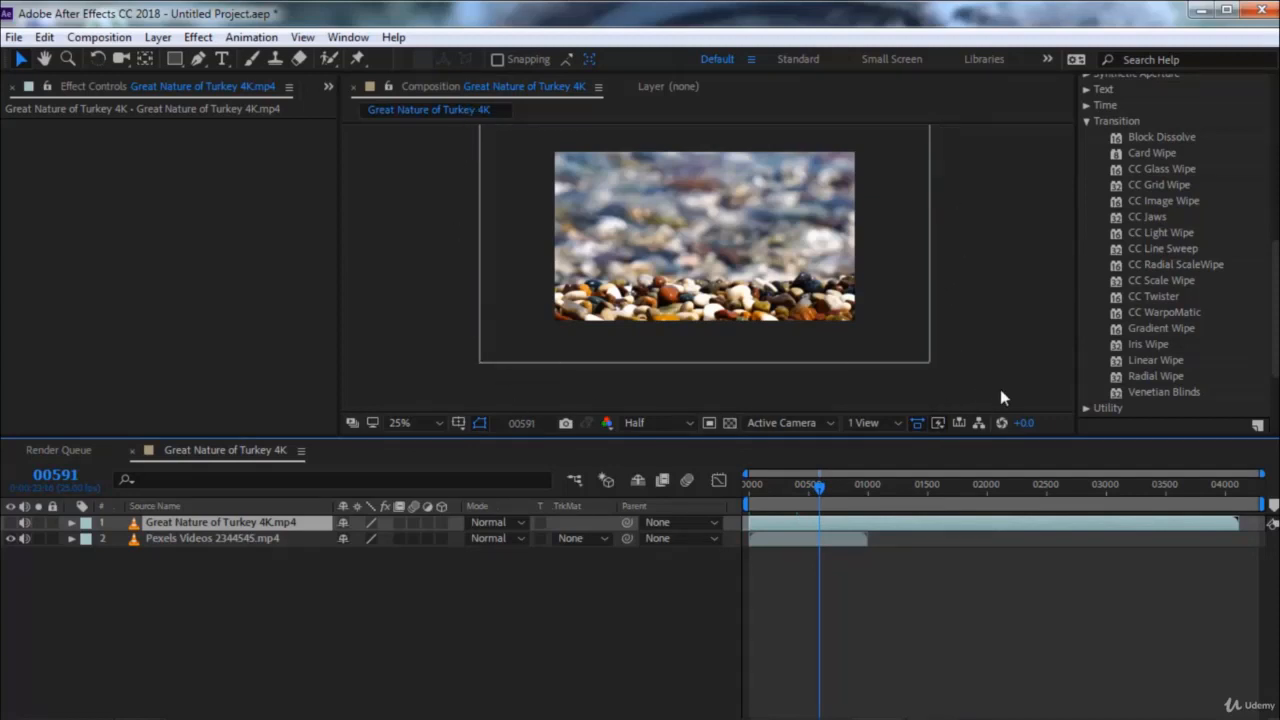
left_click(920, 350)
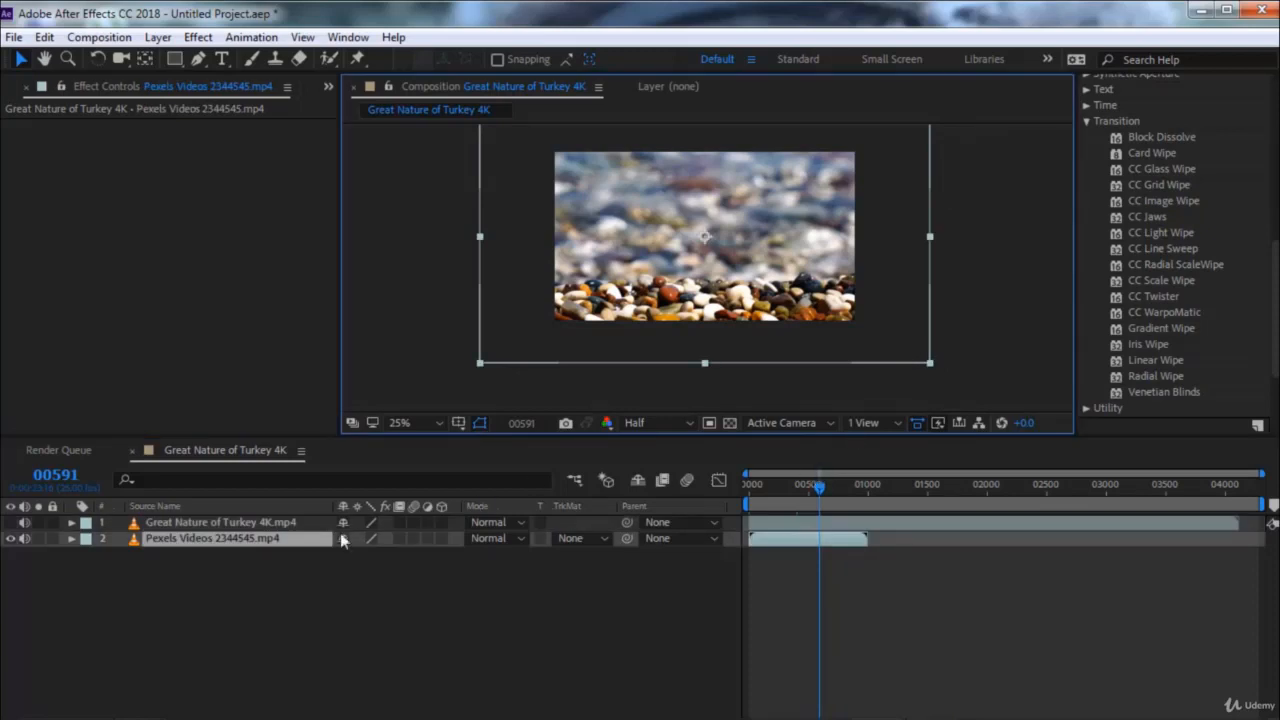
key("s")
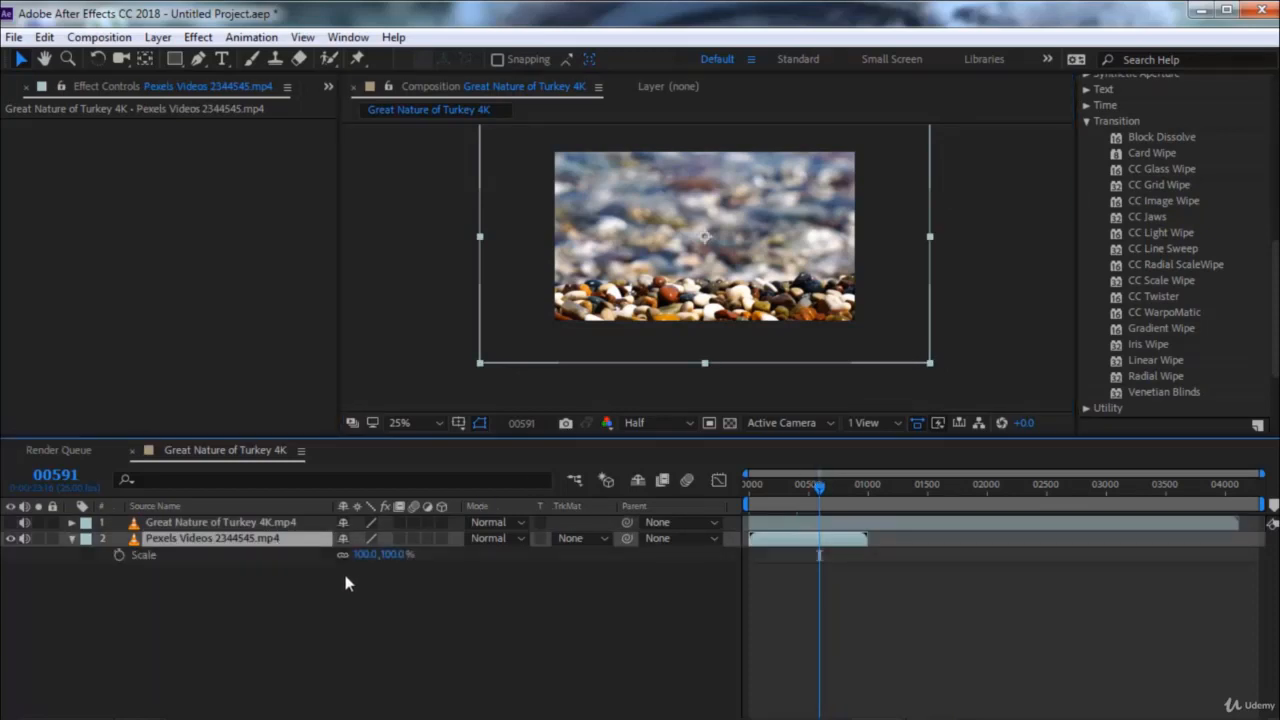
left_click_drag(388, 555, 357, 555)
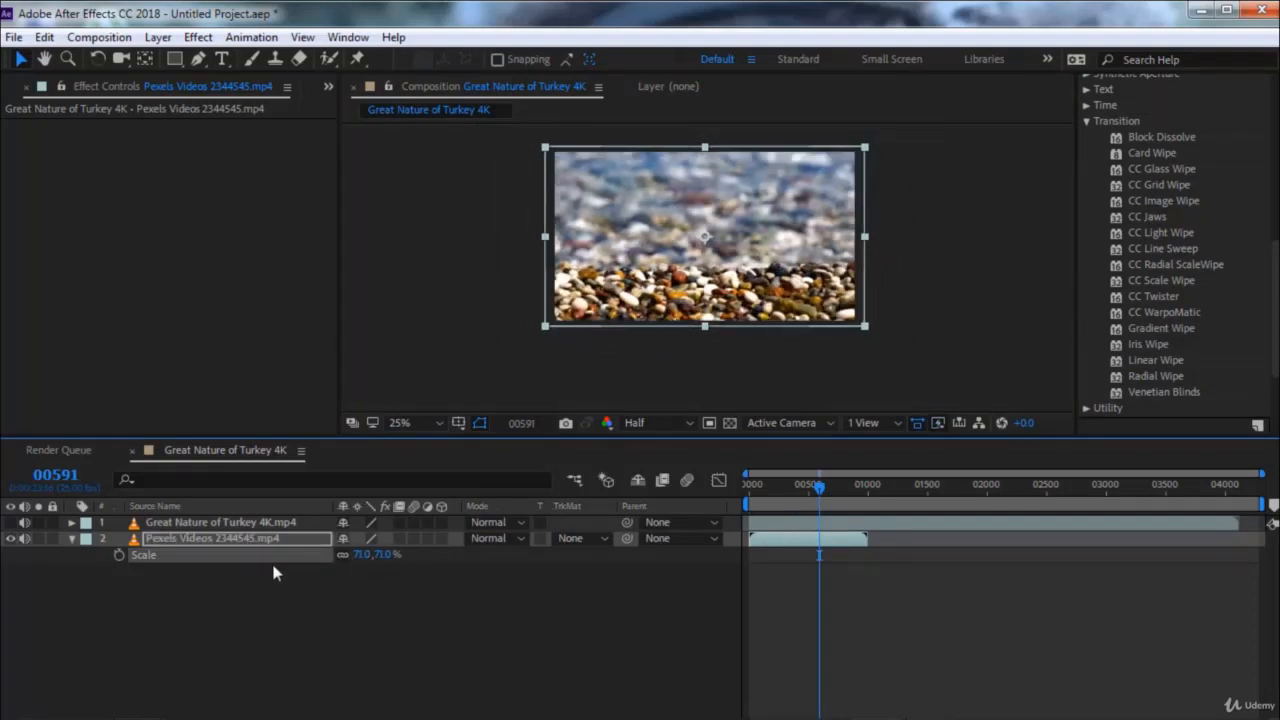
key("Home")
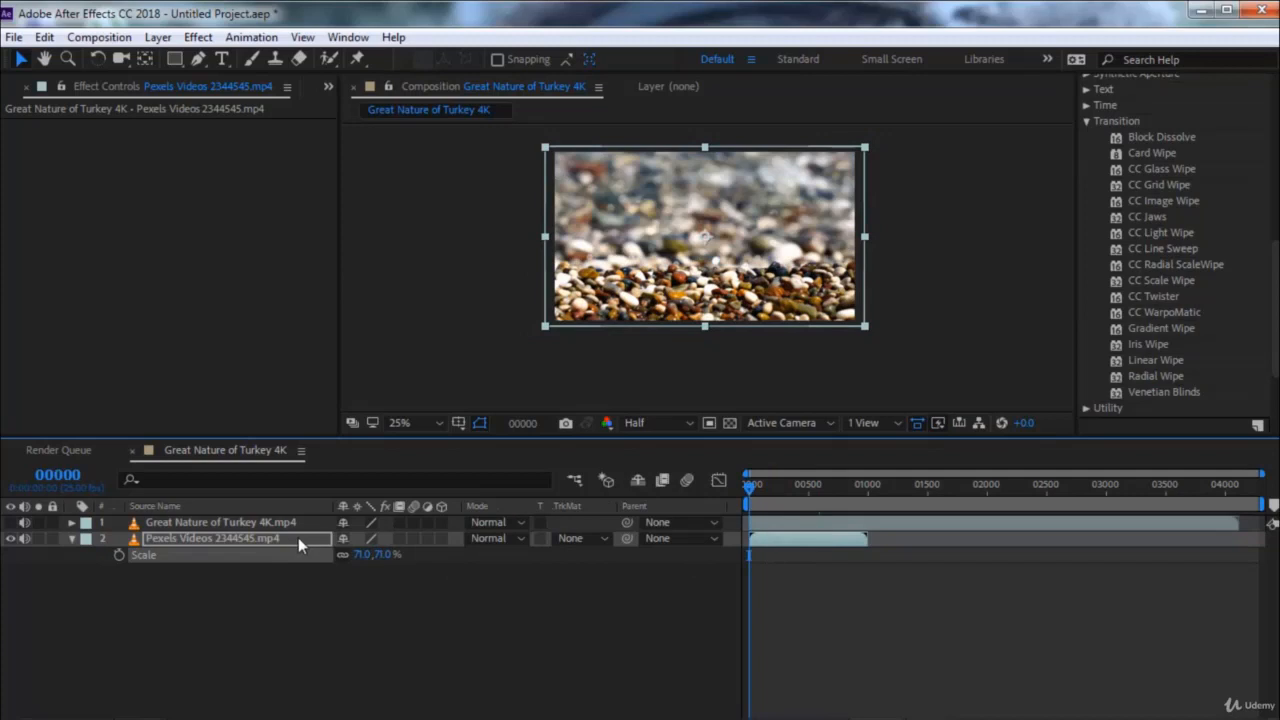
Apply the Block Dissolve transition effect to the Great Nature of Turkey 4K layer and dismiss the error dialogs
left_click(276, 523)
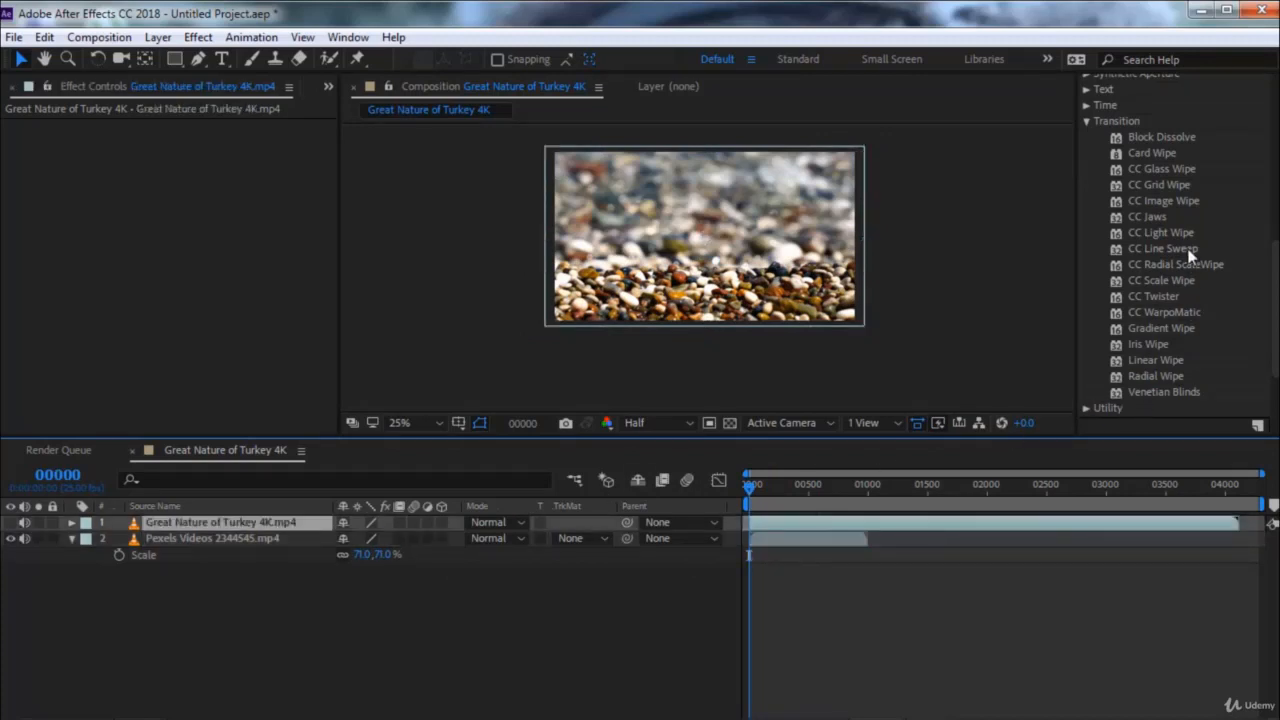
scroll(1190, 257, "up", 2)
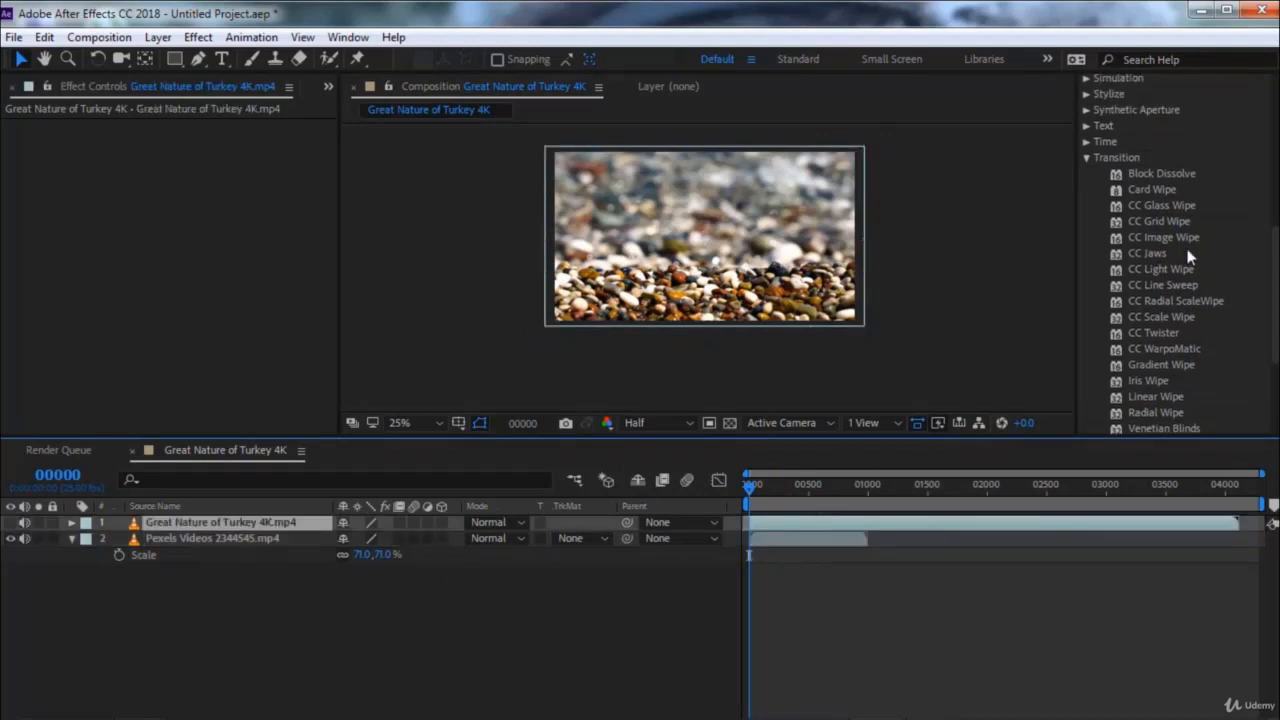
left_click(1147, 176)
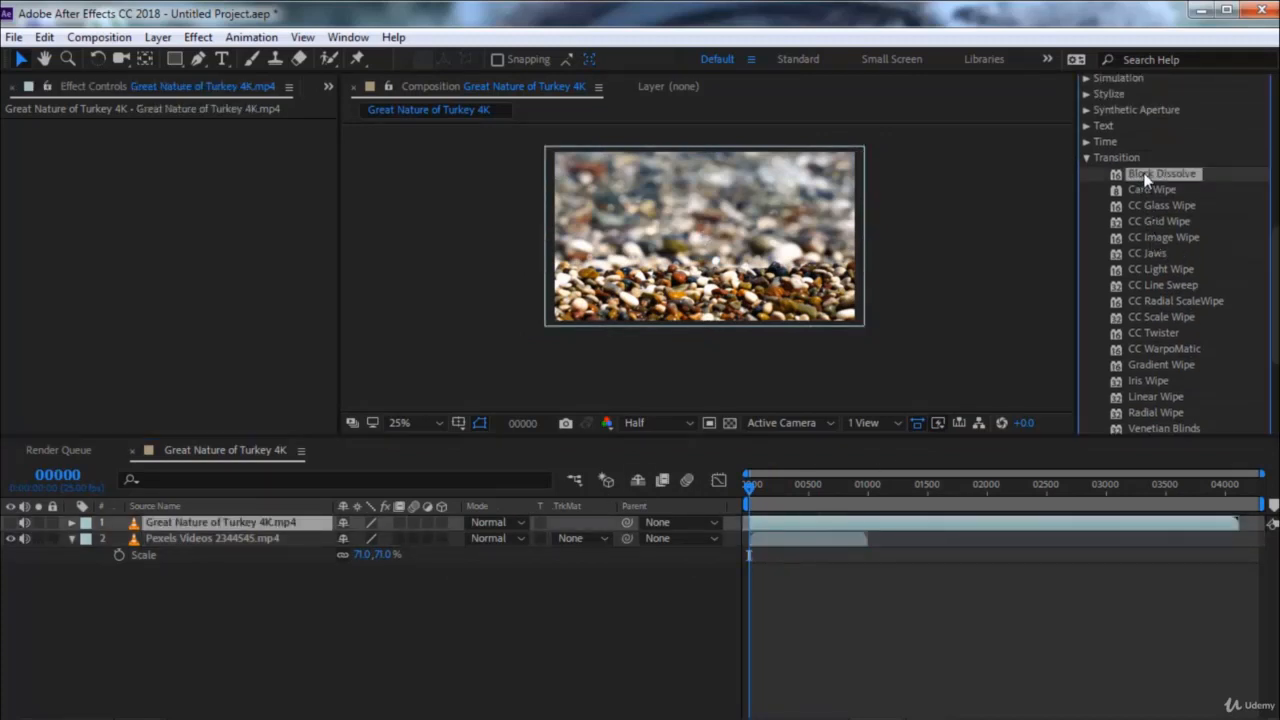
double_click(1147, 176)
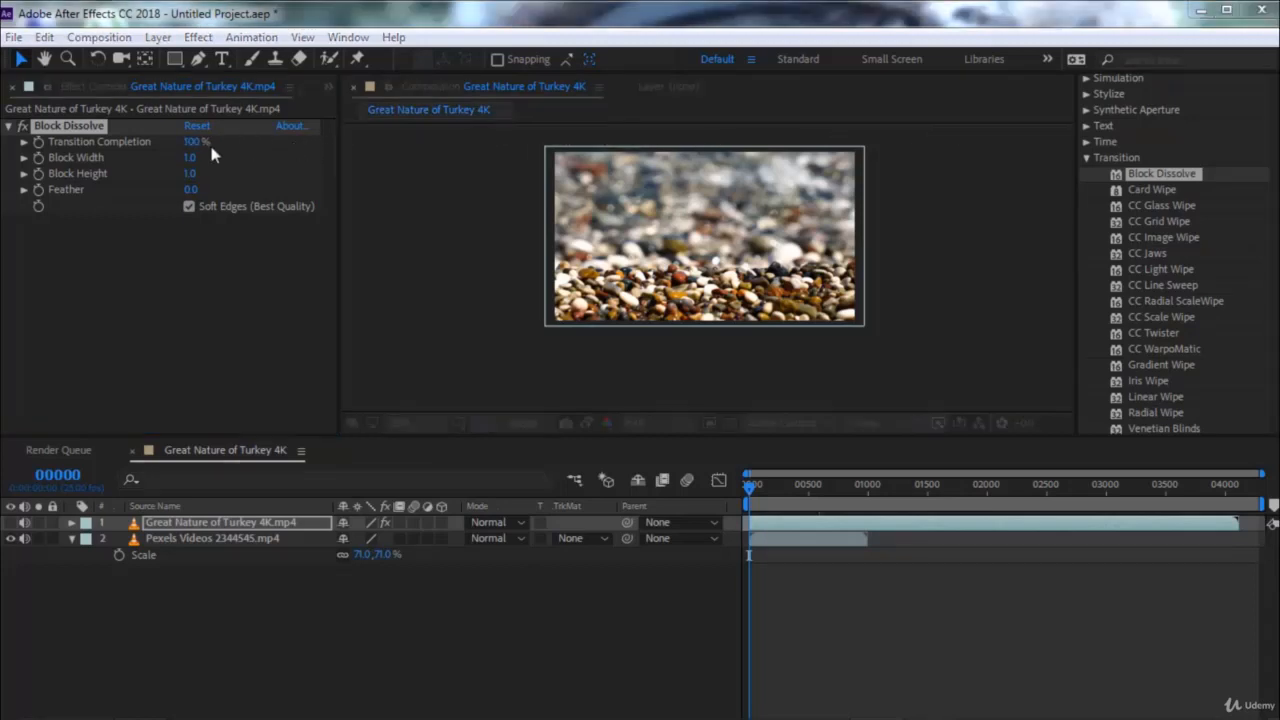
left_click(722, 431)
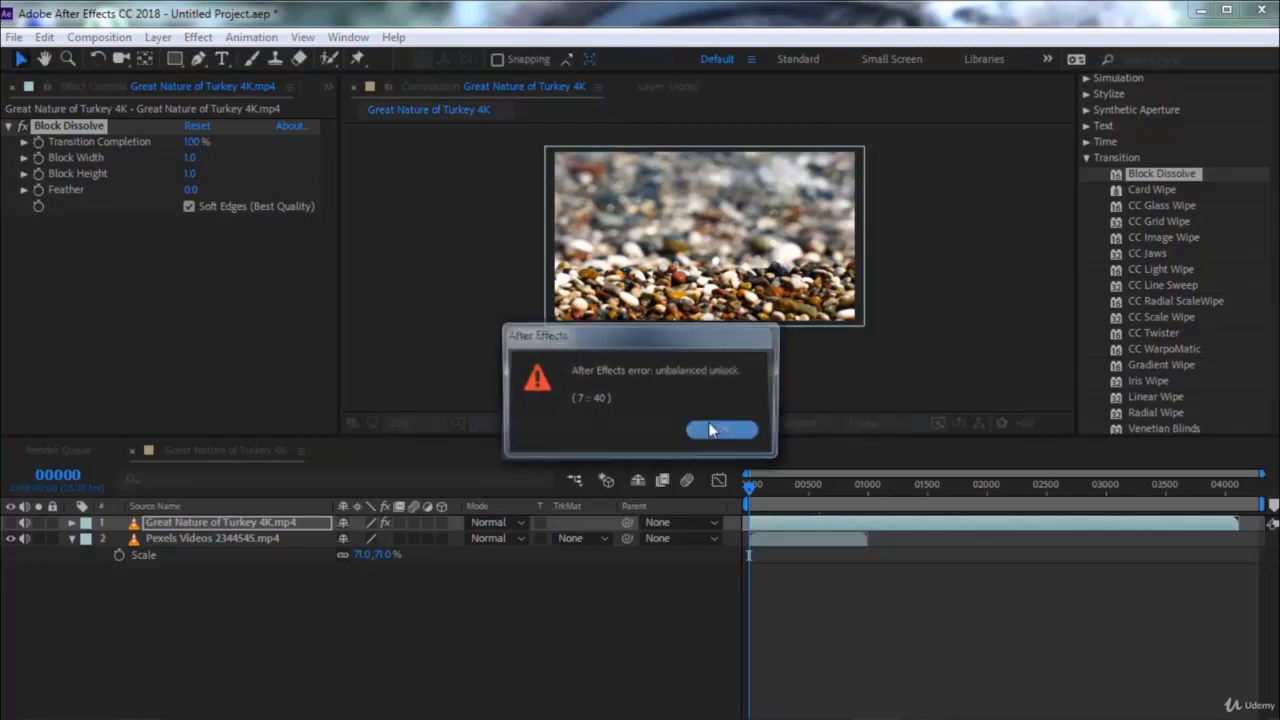
left_click(740, 440)
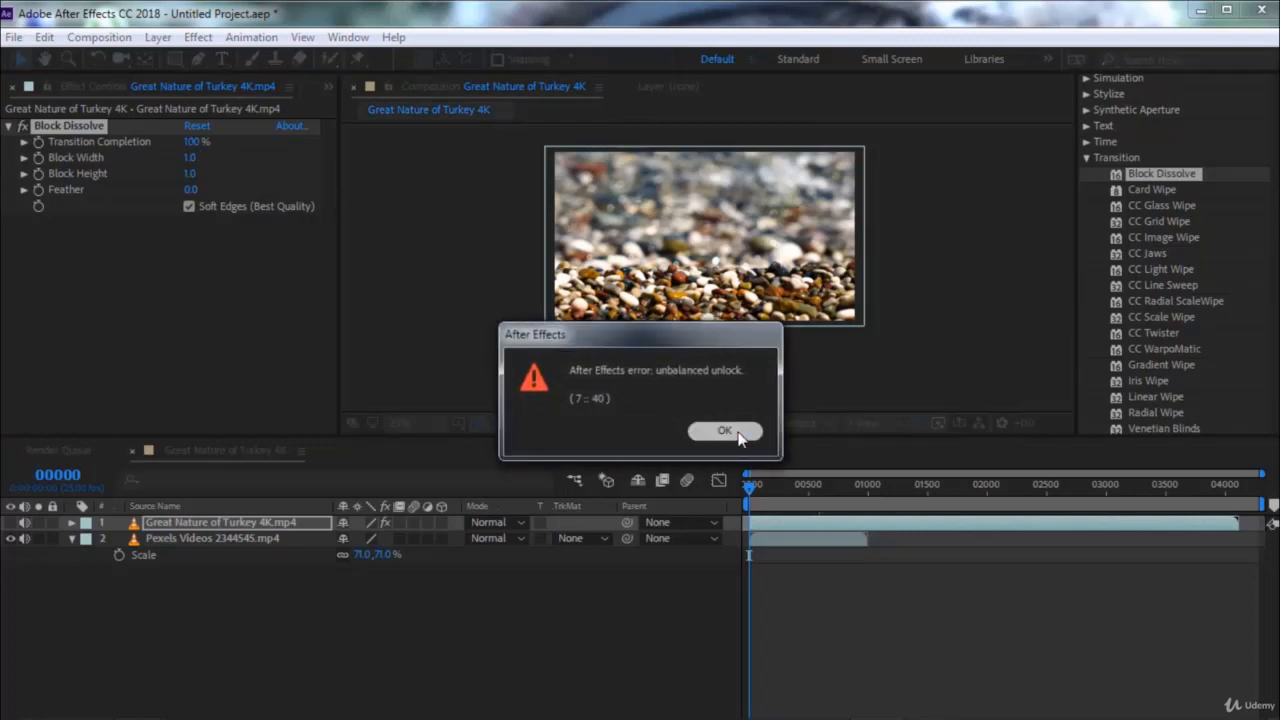
left_click(740, 440)
left_click(724, 431)
left_click(716, 431)
left_click(742, 438)
left_click(741, 432)
left_click(751, 436)
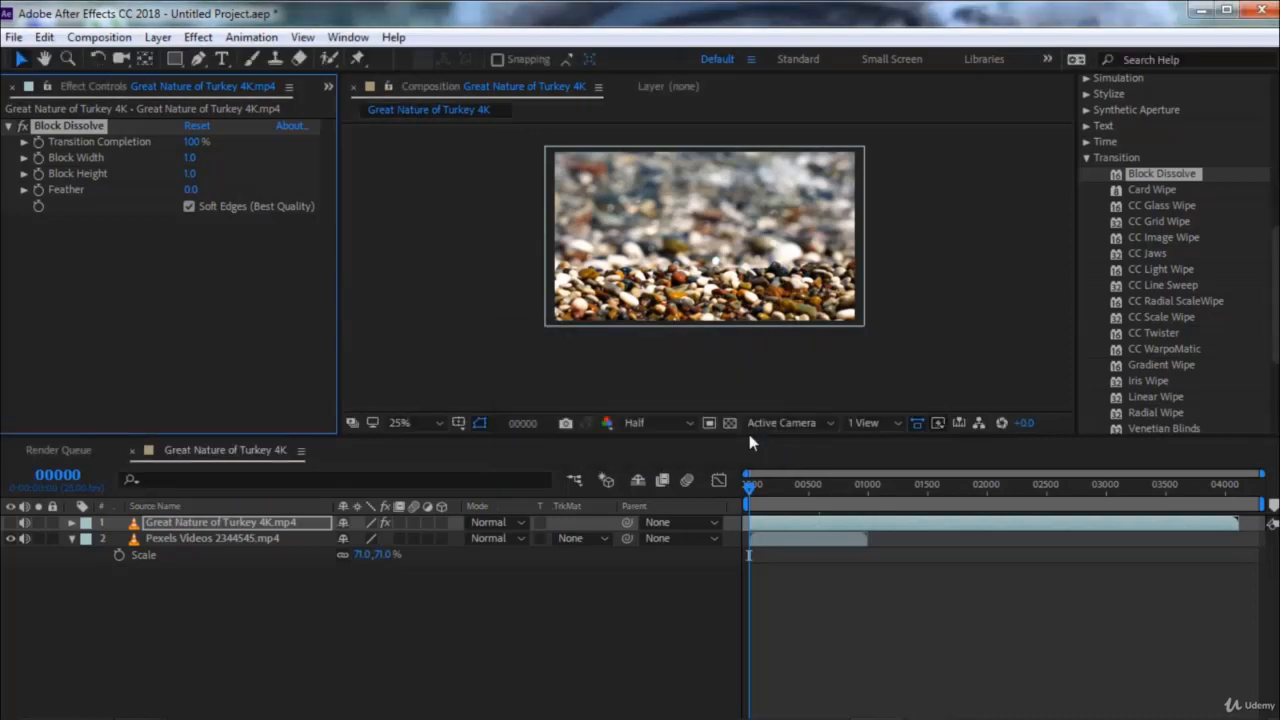
Make the Great Nature of Turkey 4K layer visible again and set its Block Dissolve Transition Completion to 0%
left_click(11, 522)
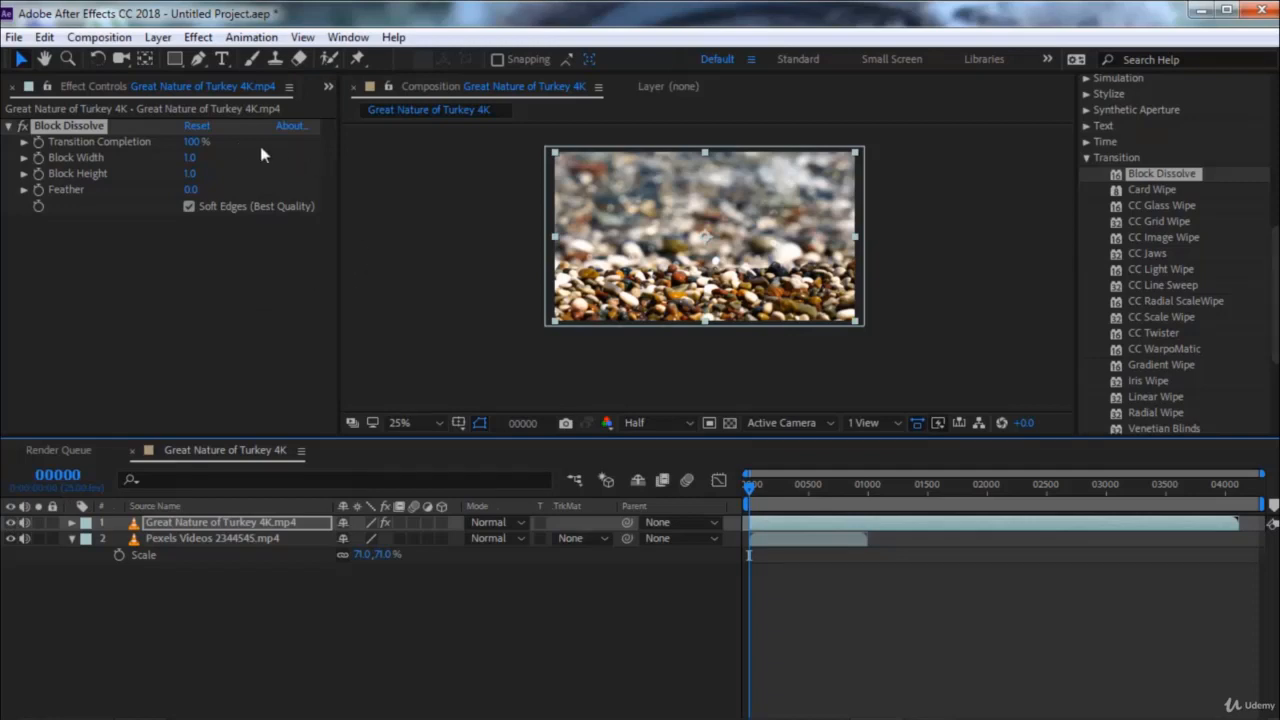
left_click(193, 141)
type("1")
key("Return")
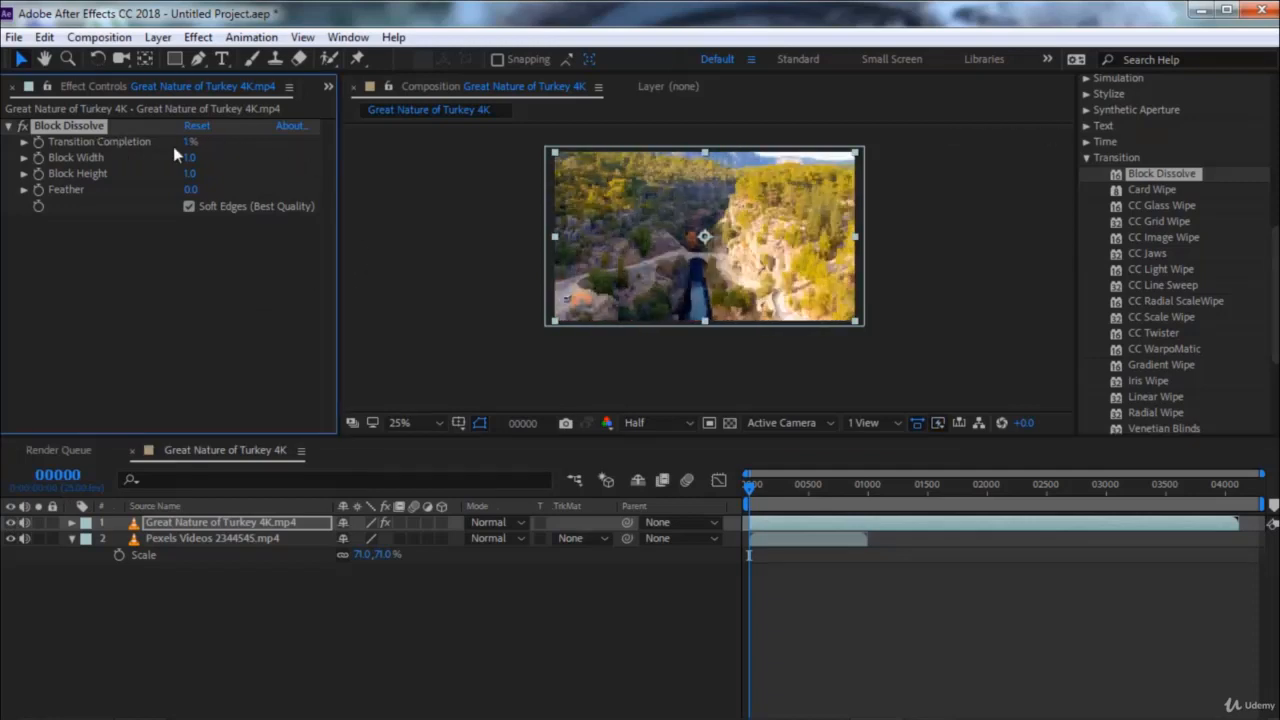
left_click(181, 138)
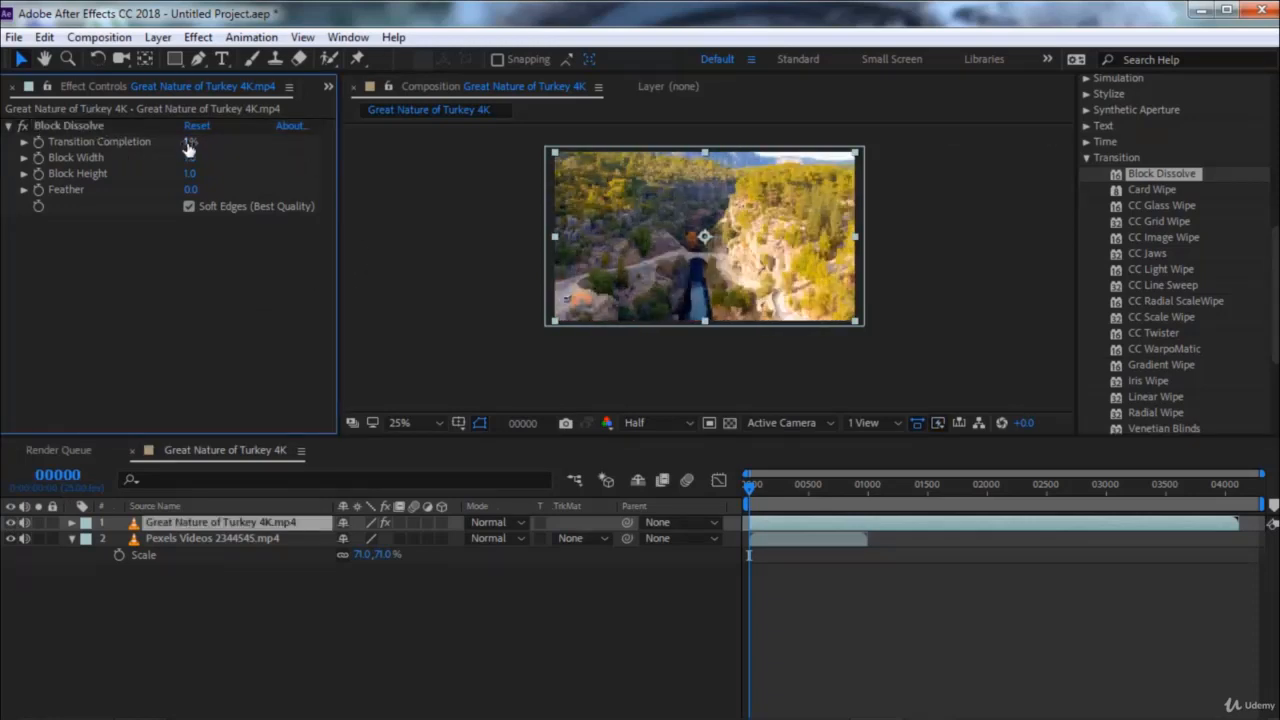
left_click_drag(188, 147, 172, 150)
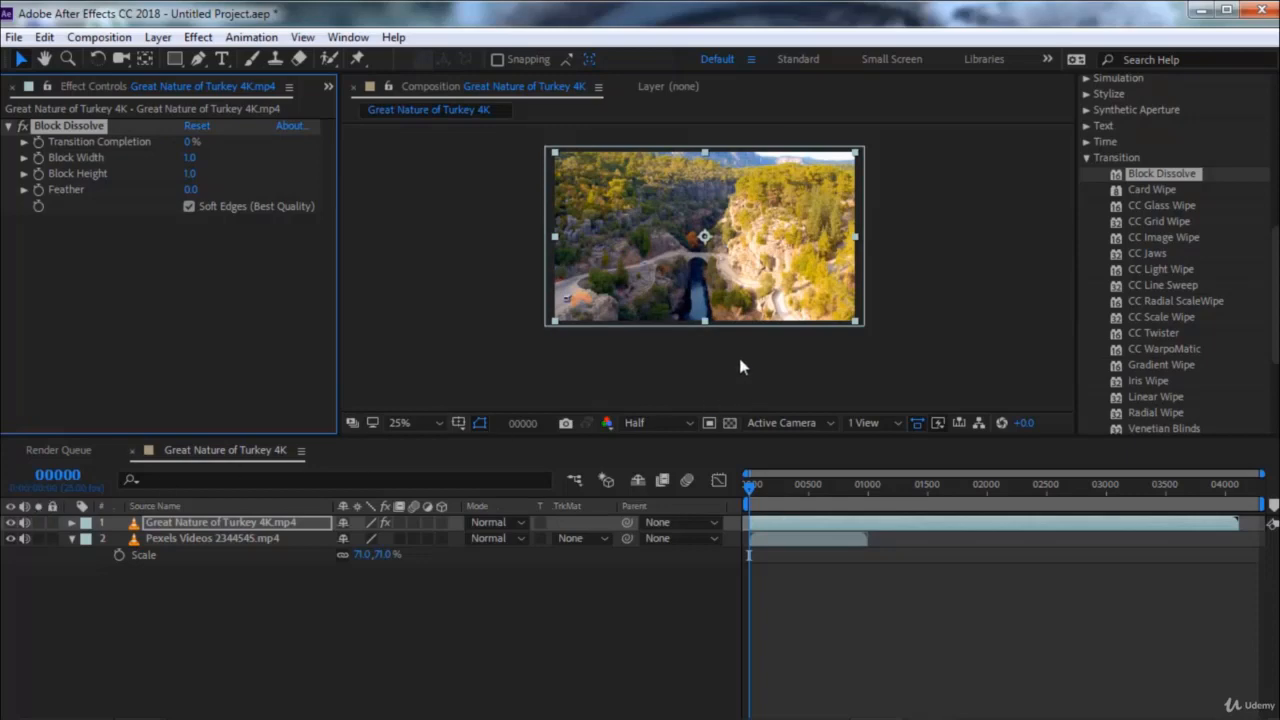
scroll(714, 256, "up", 2)
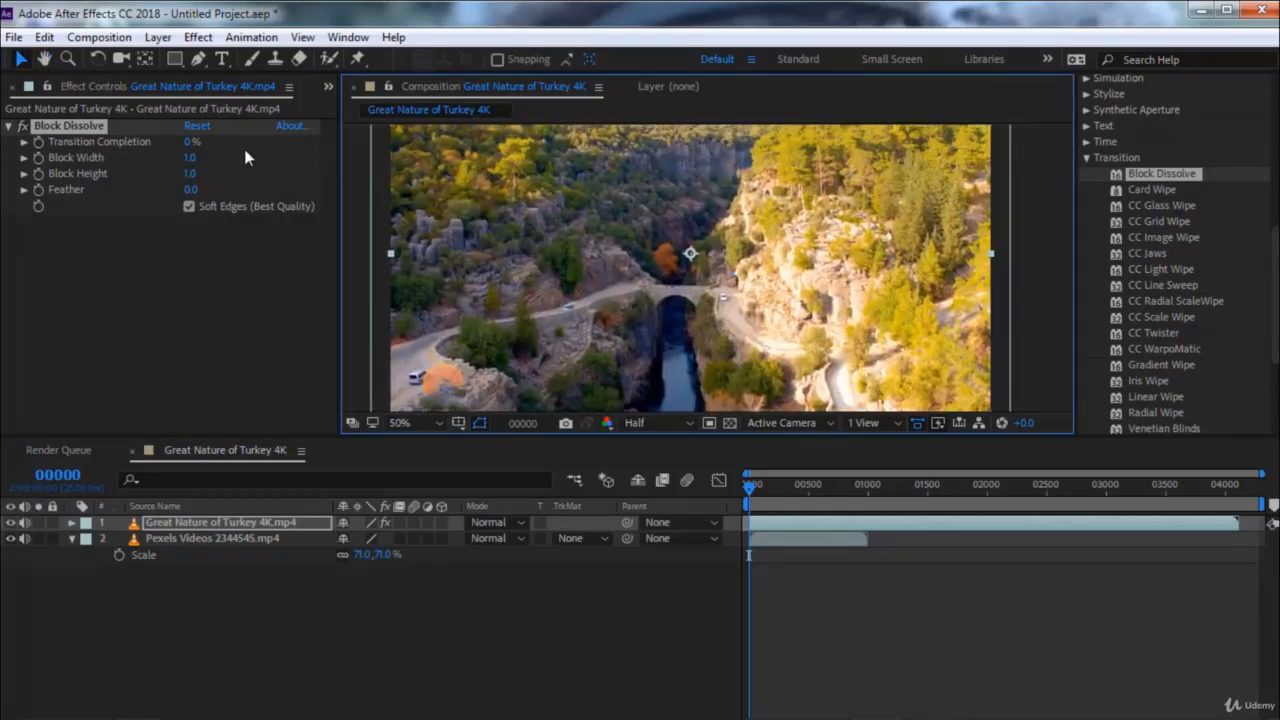
mouse_move(189, 146)
left_mouse_down()
mouse_move(306, 145)
mouse_move(207, 141)
left_mouse_up()
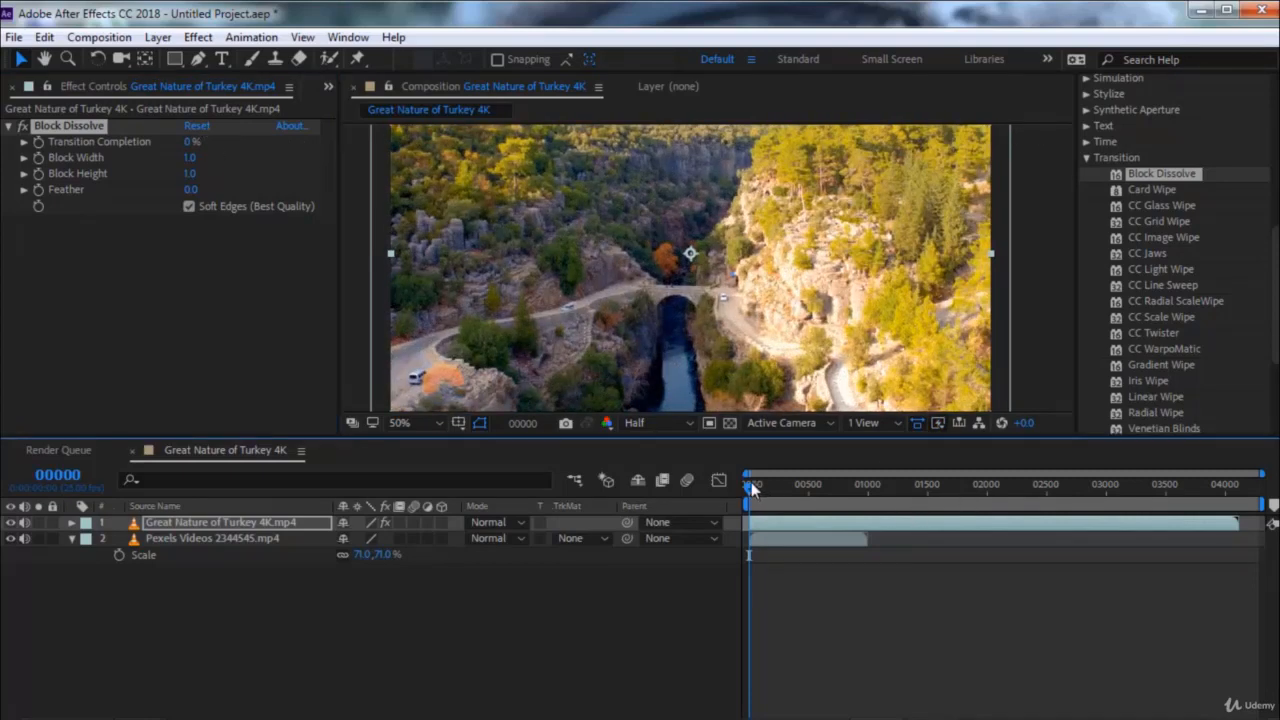
Keyframe Block Dissolve's Transition Completion from 0% at frame 0 to 100% at frame 181
left_click(38, 142)
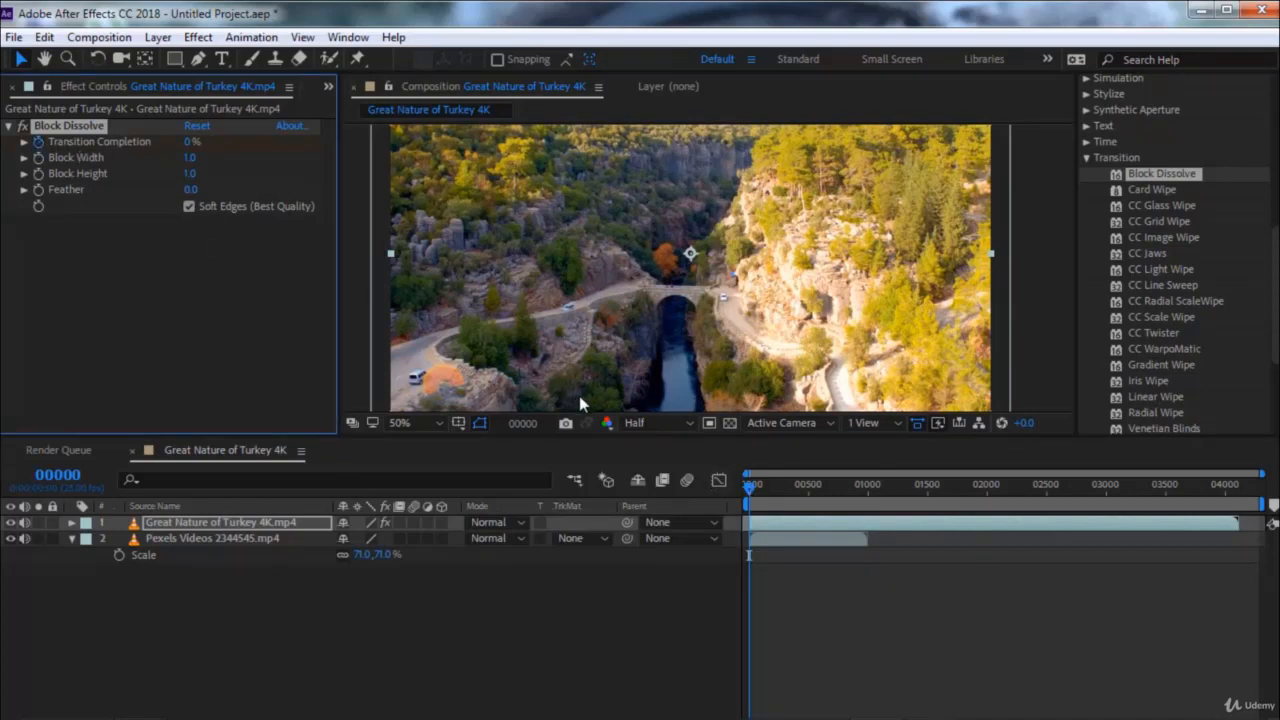
left_click_drag(748, 487, 770, 490)
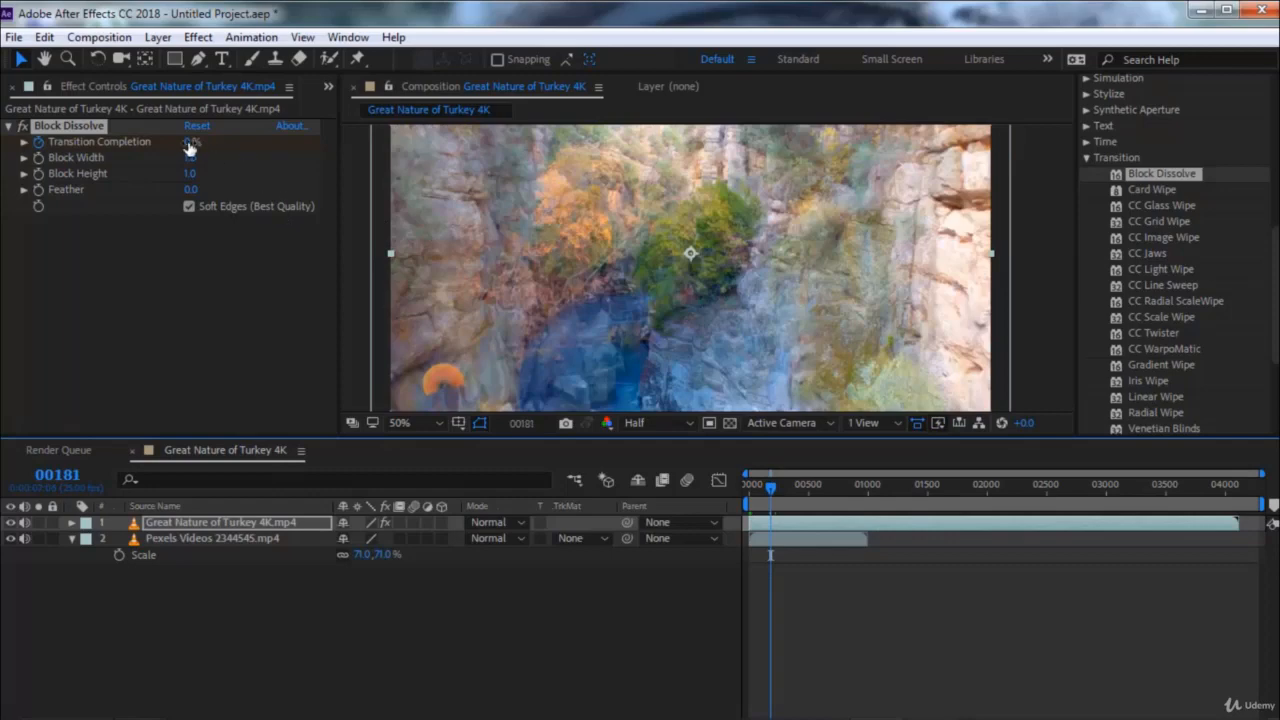
left_click_drag(190, 147, 345, 146)
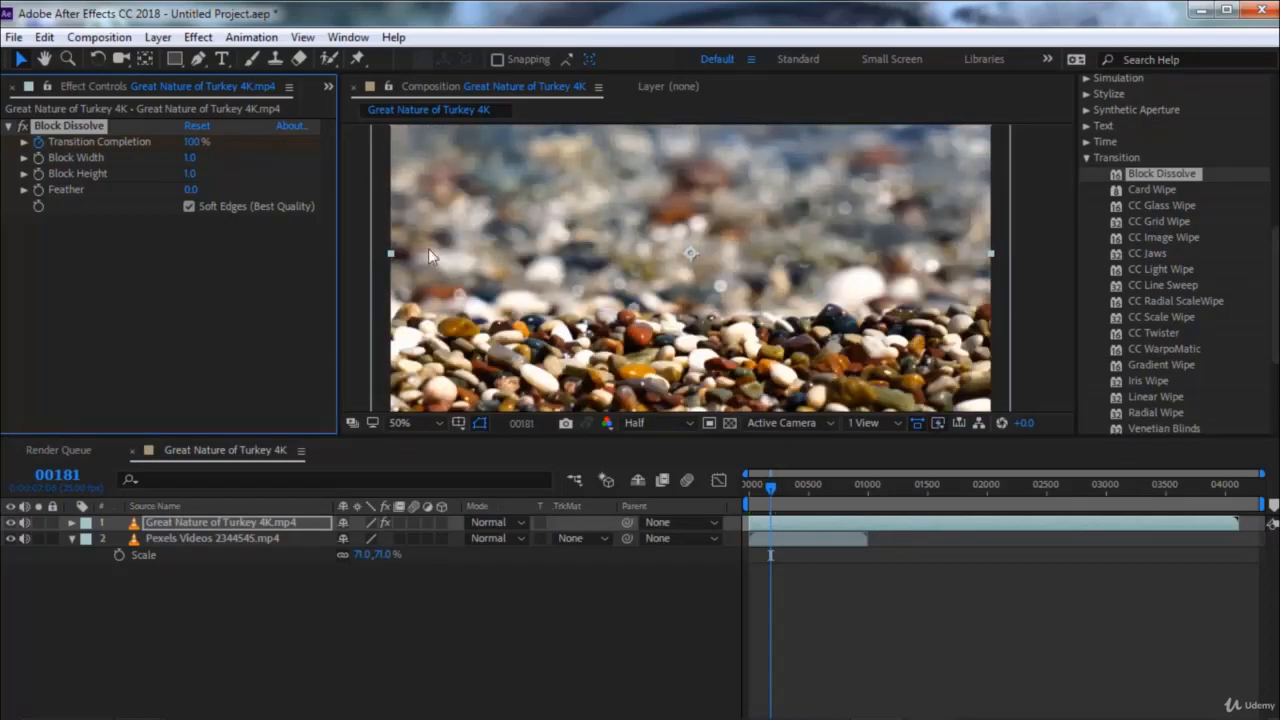
End the work area at about frame 181 and preview the block dissolve from the first frame
left_click_drag(770, 489, 737, 487)
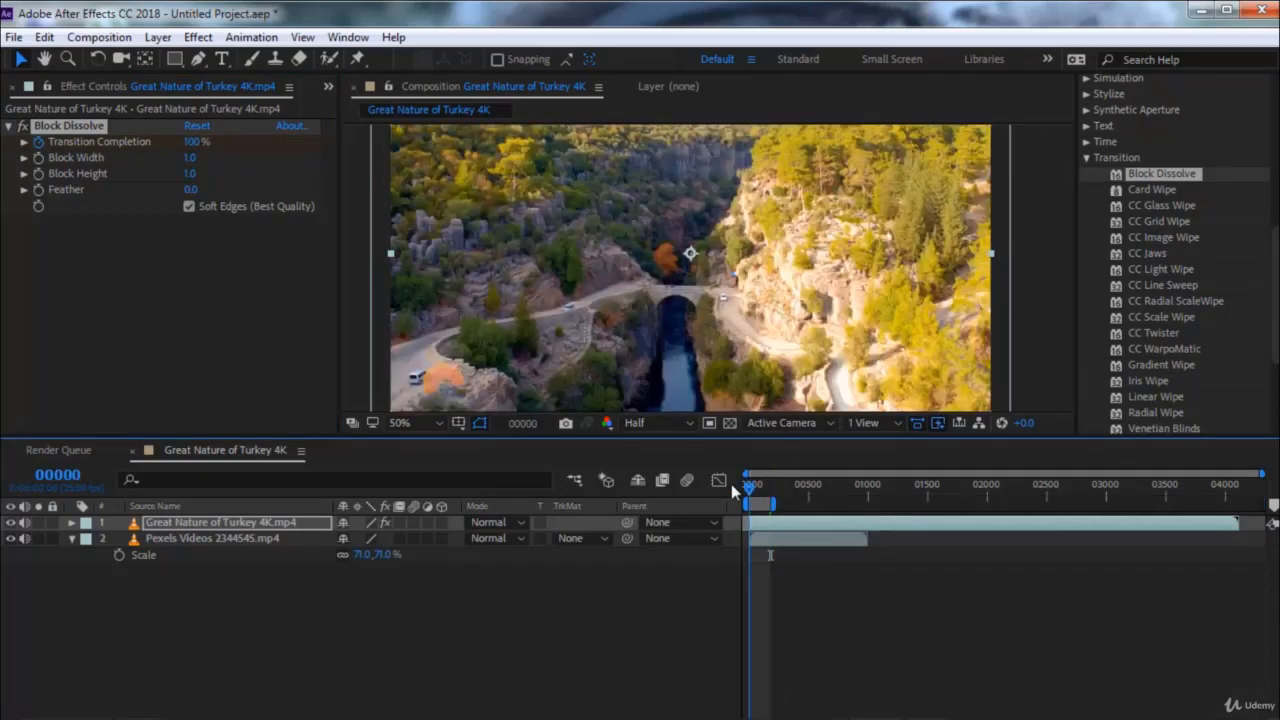
key("space")
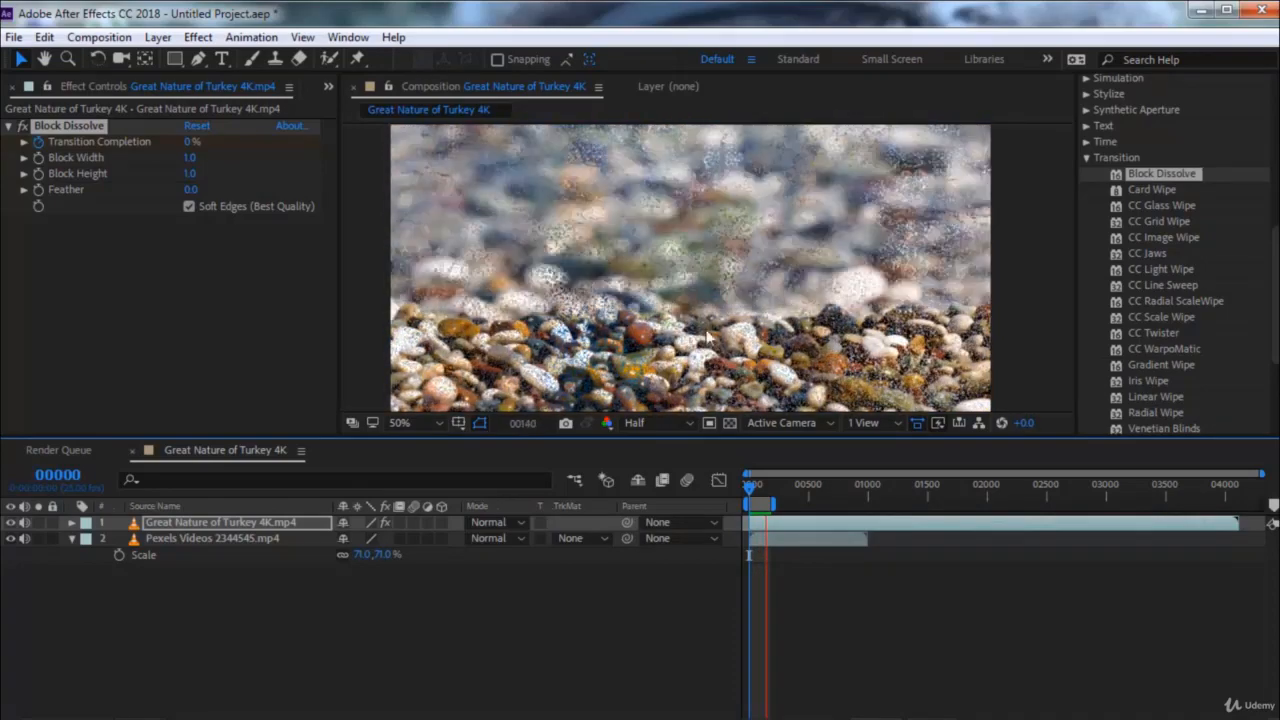
Set Block Dissolve's Block Width to 95 and preview the transition from frame 0
left_click(756, 487)
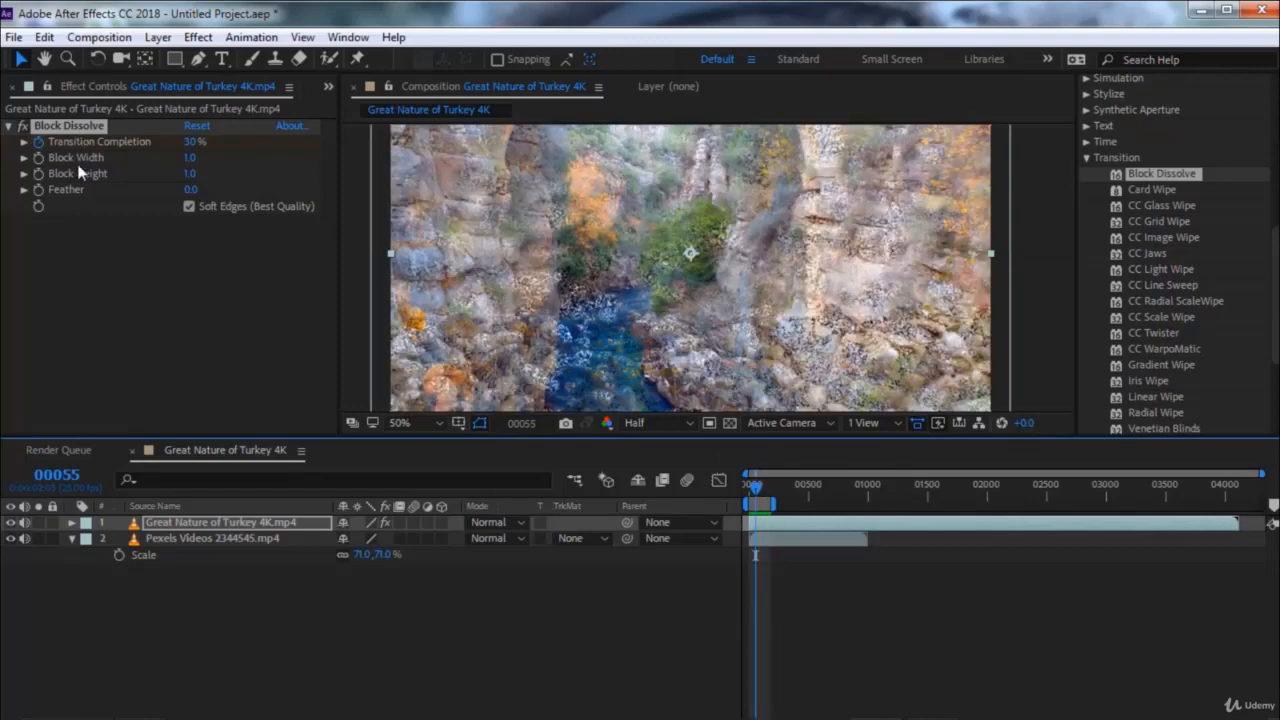
left_click_drag(190, 157, 276, 162)
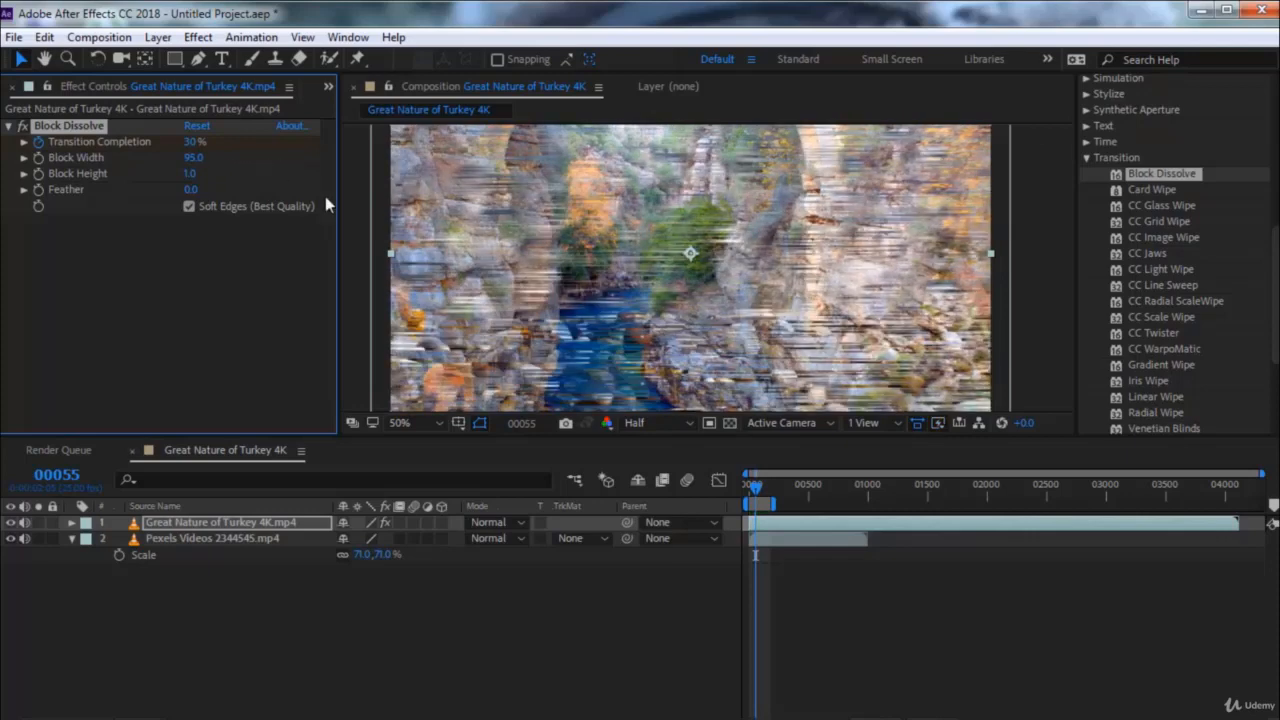
left_click_drag(755, 497, 742, 497)
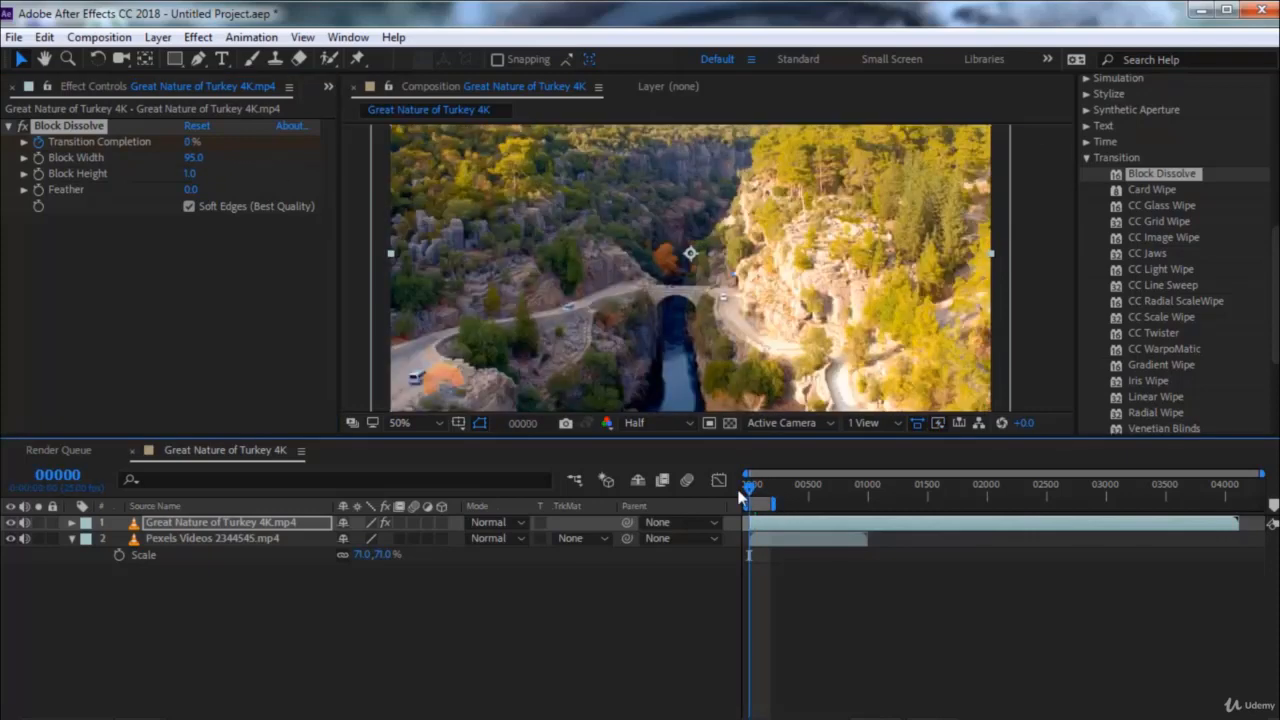
key("space")
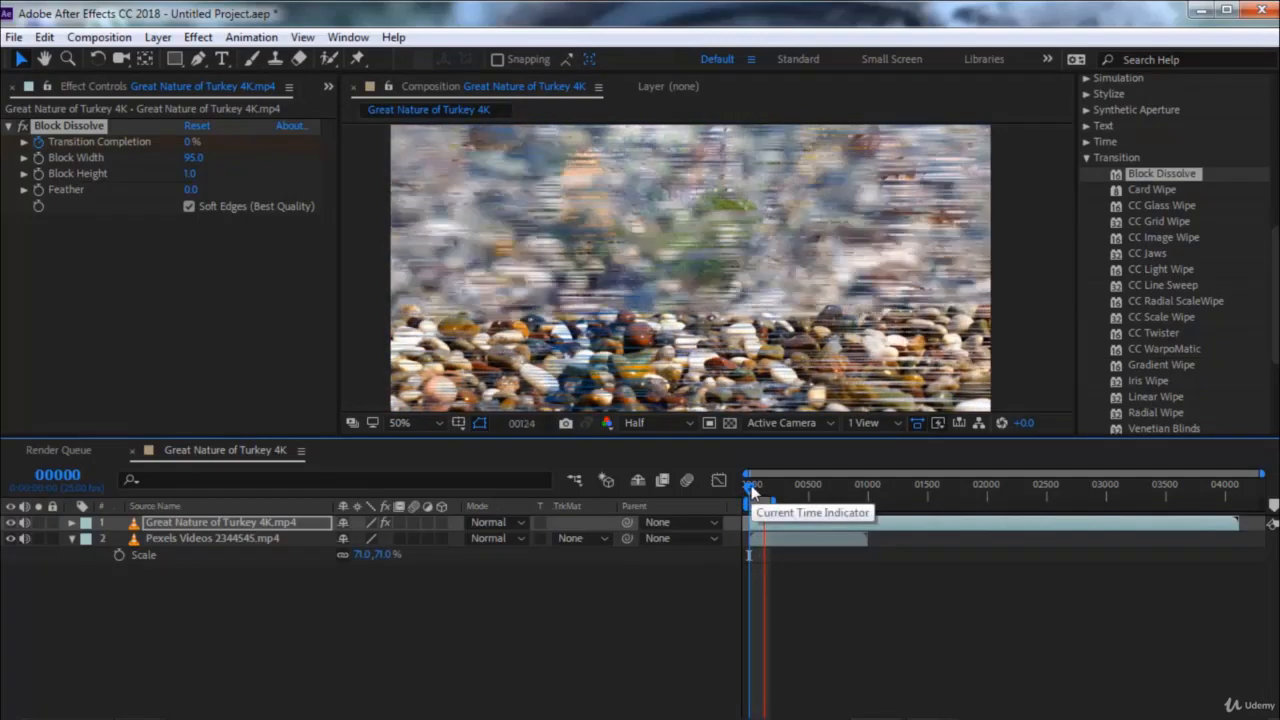
key("space")
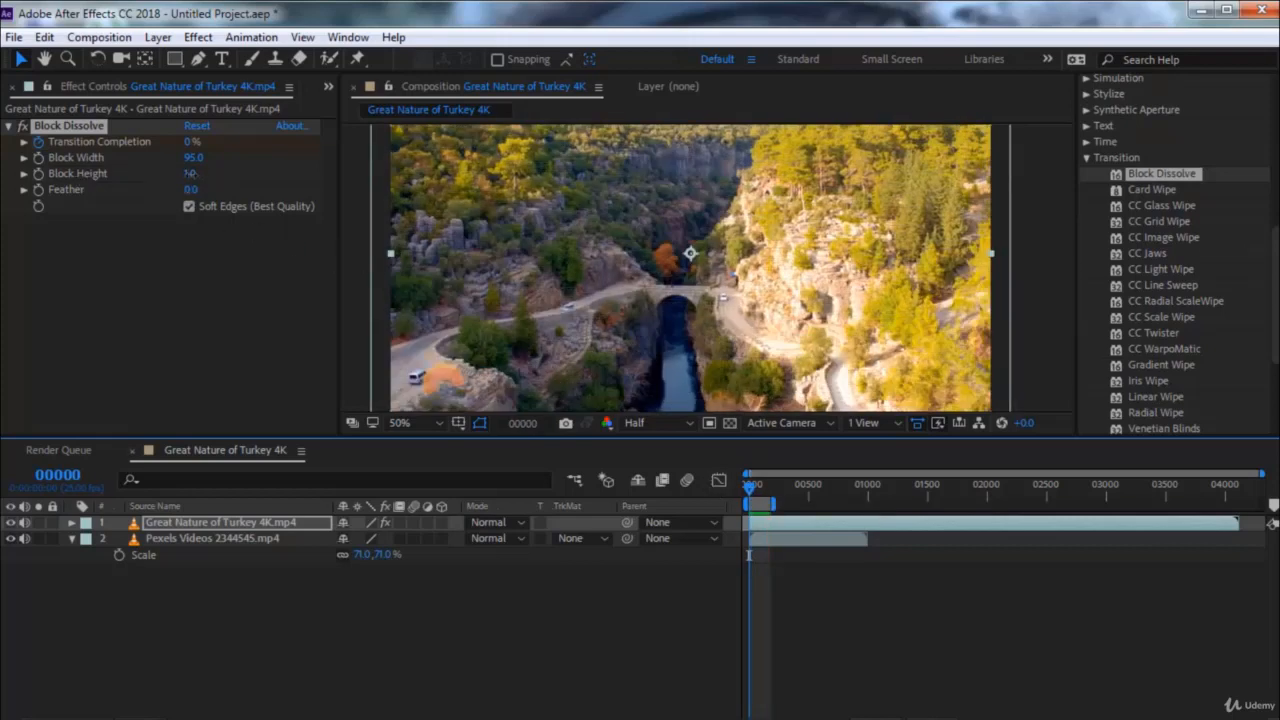
Set Block Dissolve's Block Height to 131 and play the transition from the start
left_click_drag(190, 173, 338, 201)
left_click(750, 489)
key("space")
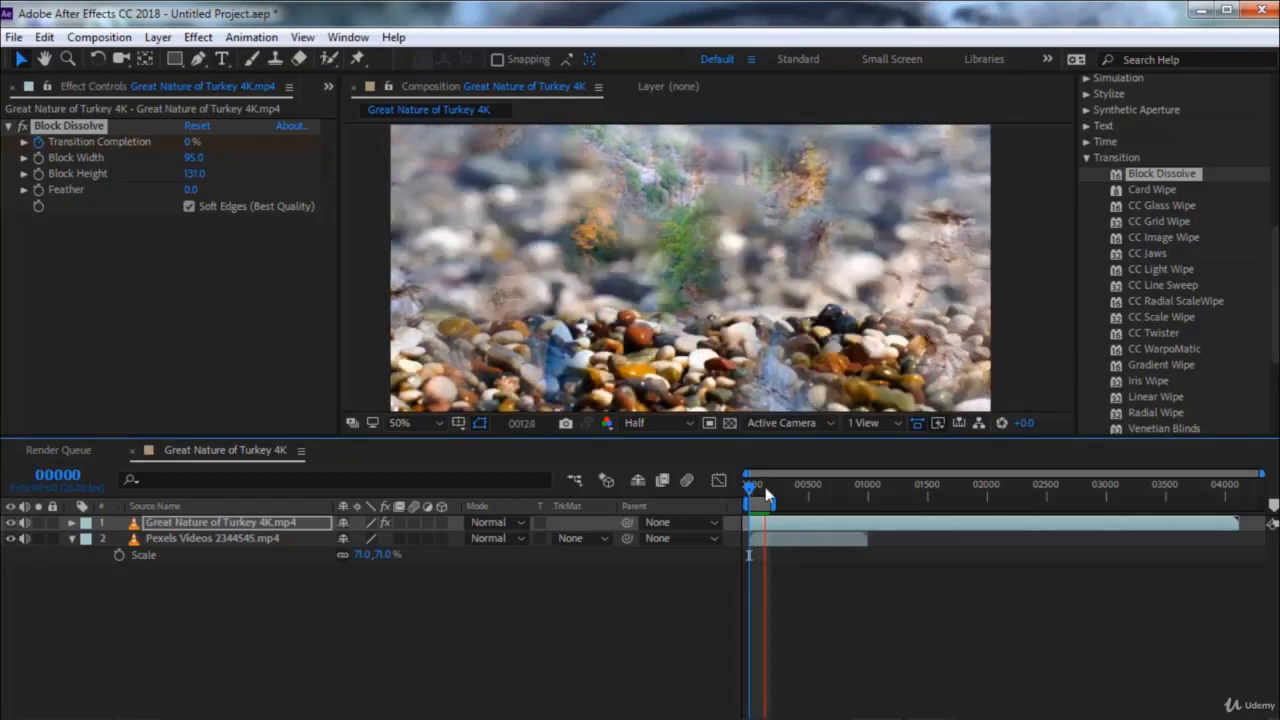
key("space")
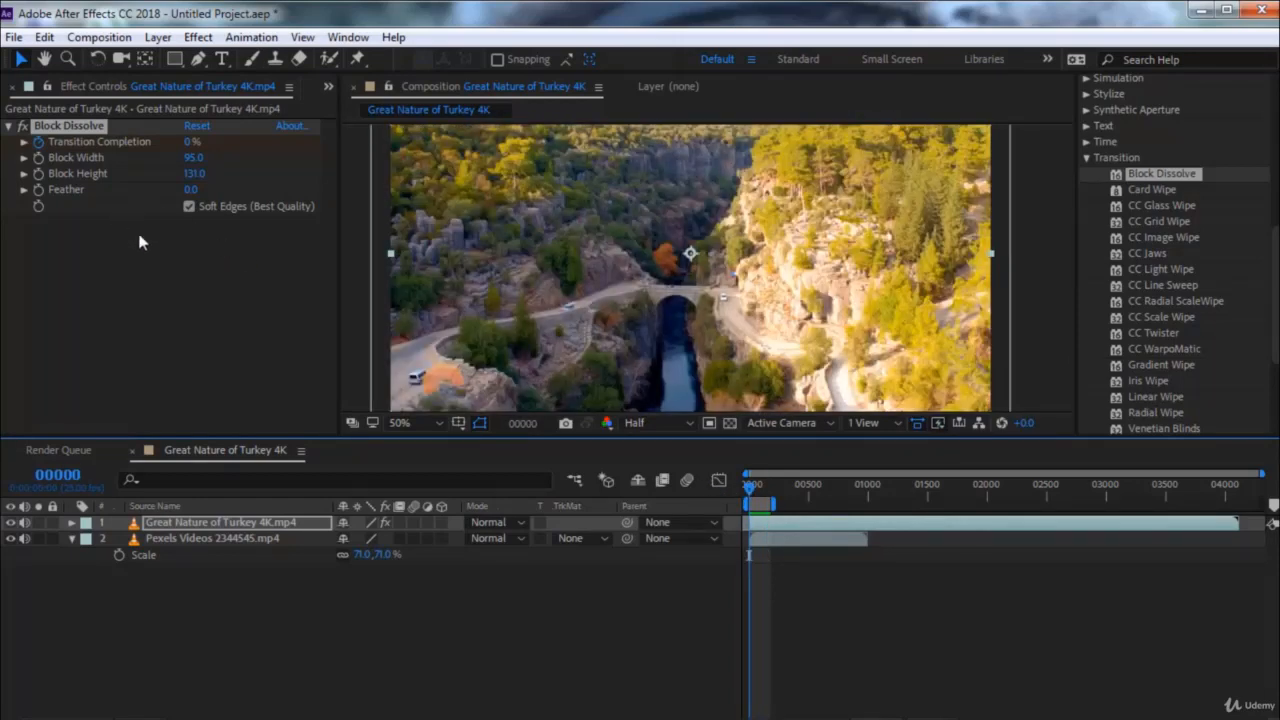
Turn off Soft Edges (Best Quality) for Block Dissolve and preview the hard-edged blocks
left_click(188, 207)
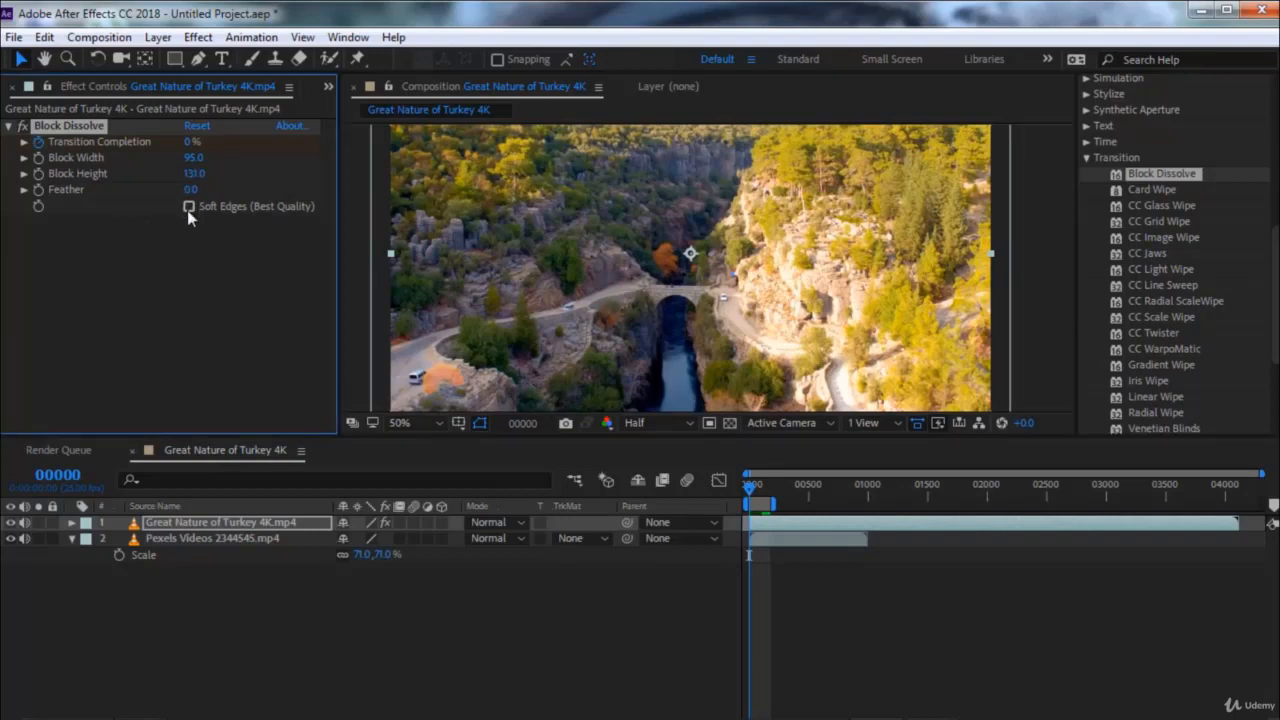
left_click(746, 486)
key("space")
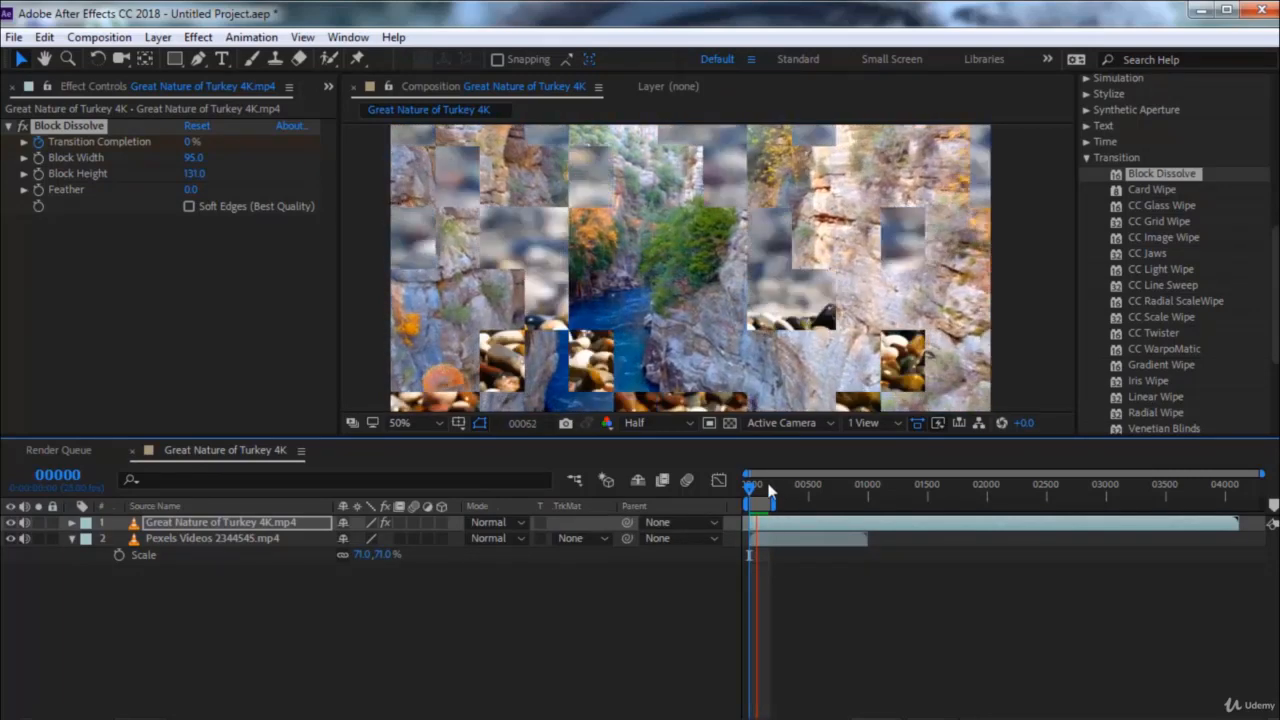
Go to frame 63 and set Block Dissolve's Feather to 20
left_click_drag(763, 487, 754, 487)
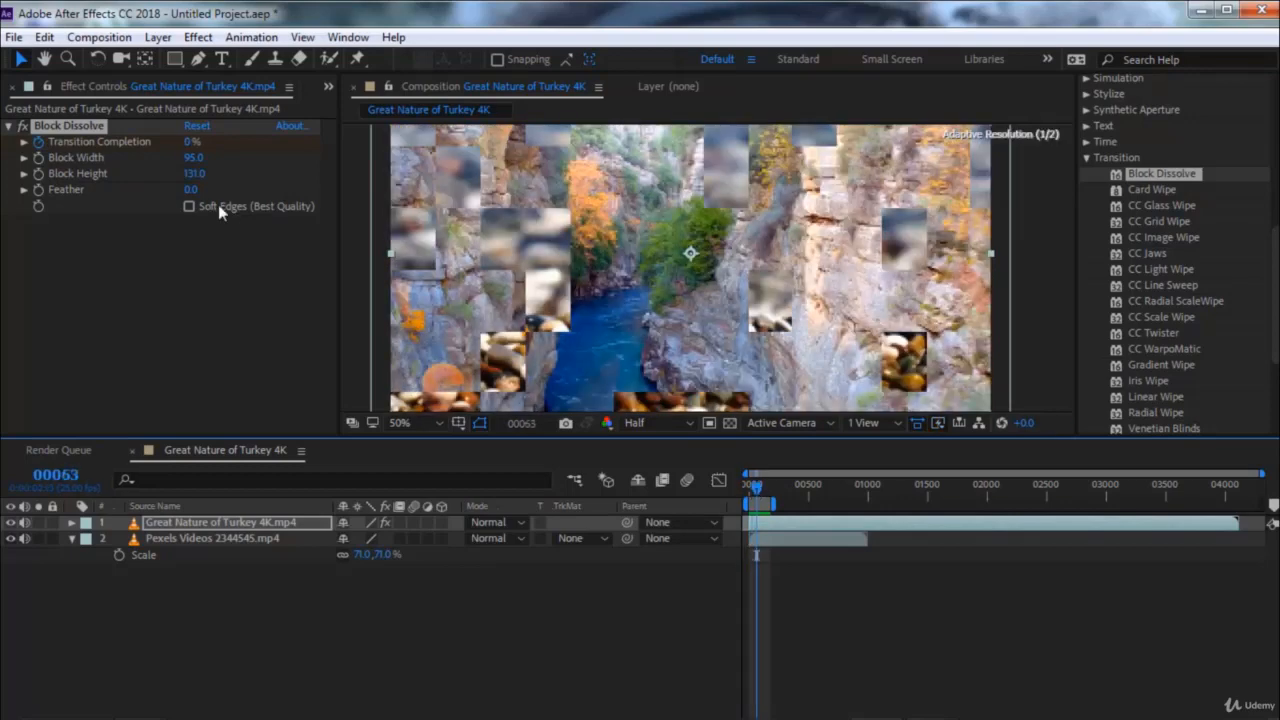
left_click(190, 189)
type("20")
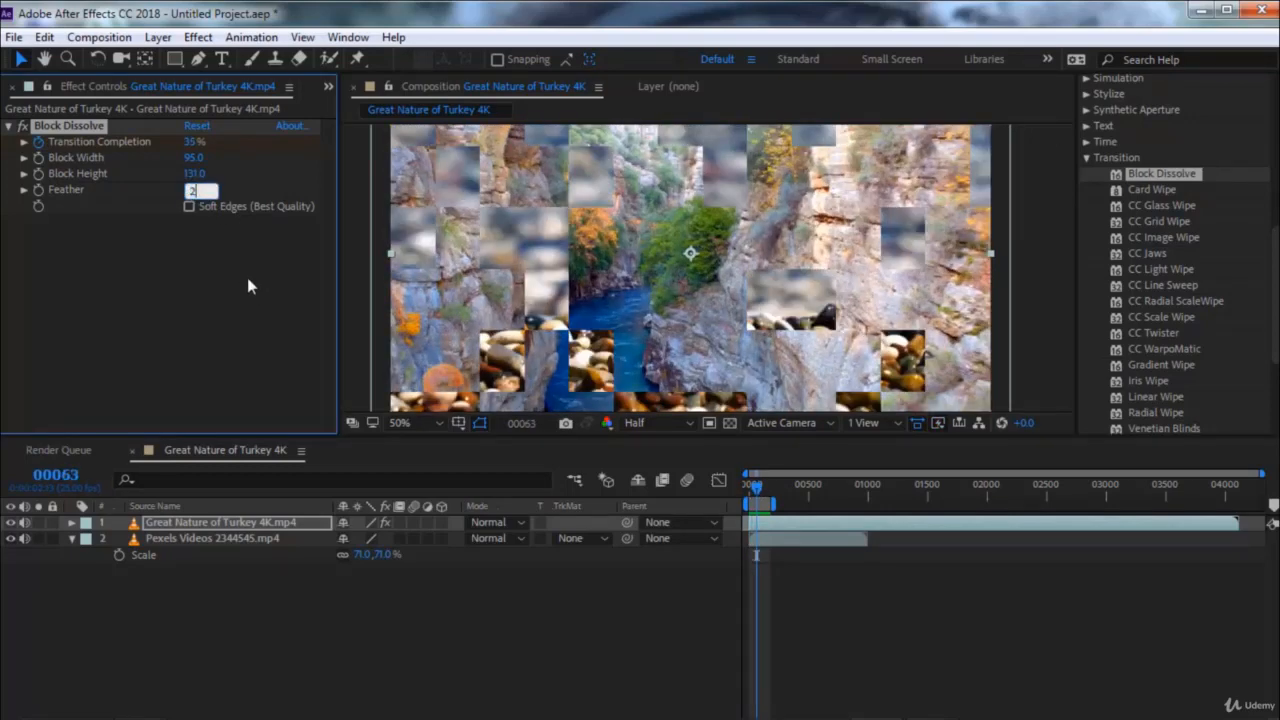
key("Return")
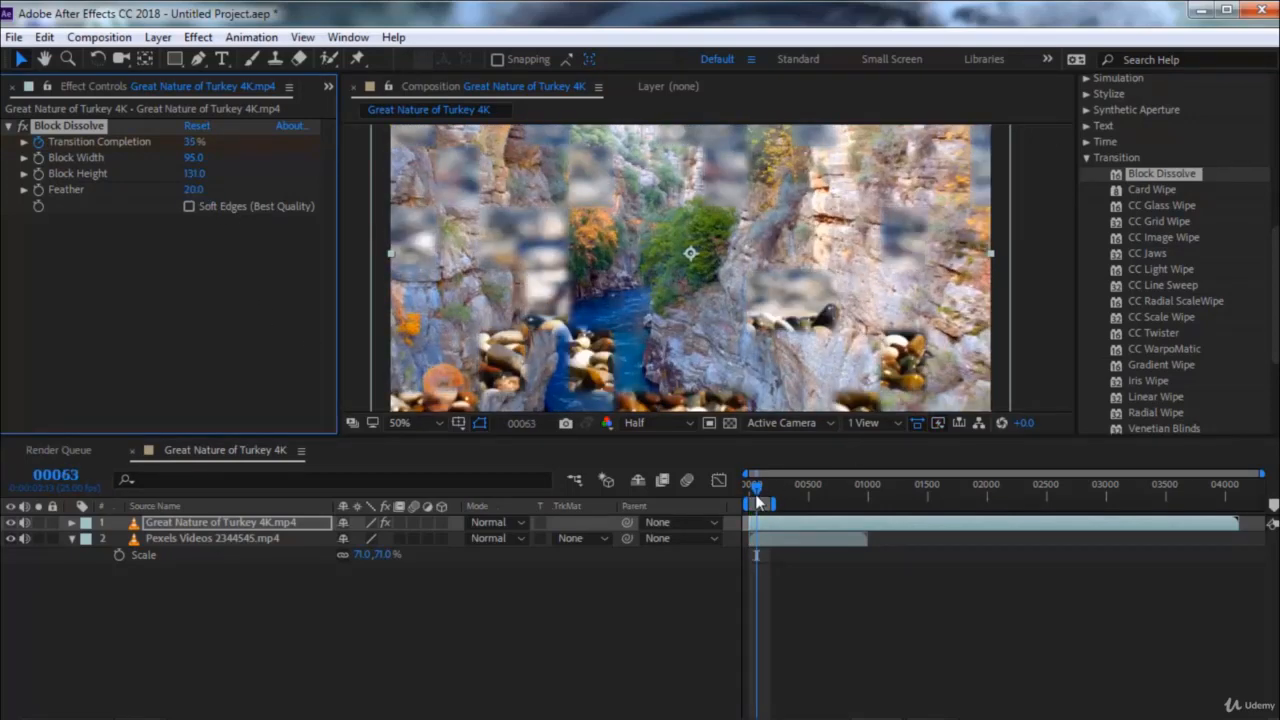
Set Block Dissolve's Feather to 5 and preview the transition from frame 0
left_click(194, 190)
type("5")
key("Return")
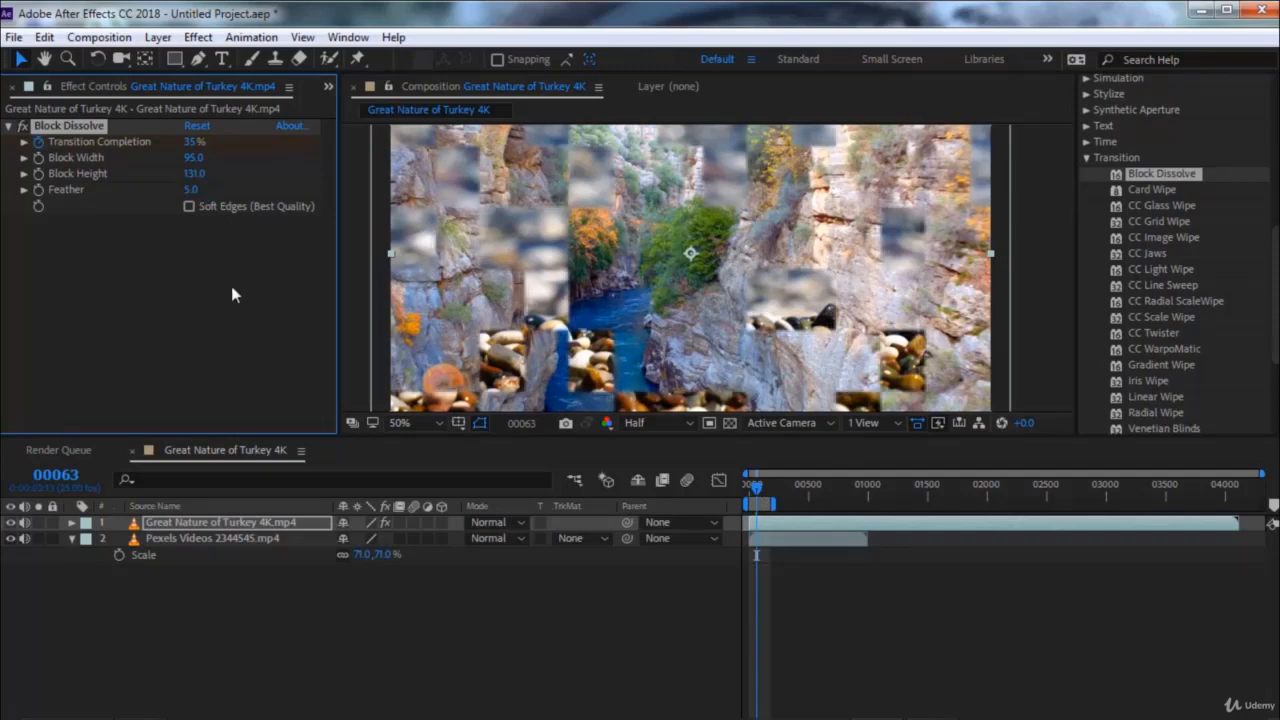
left_click(748, 485)
key("space")
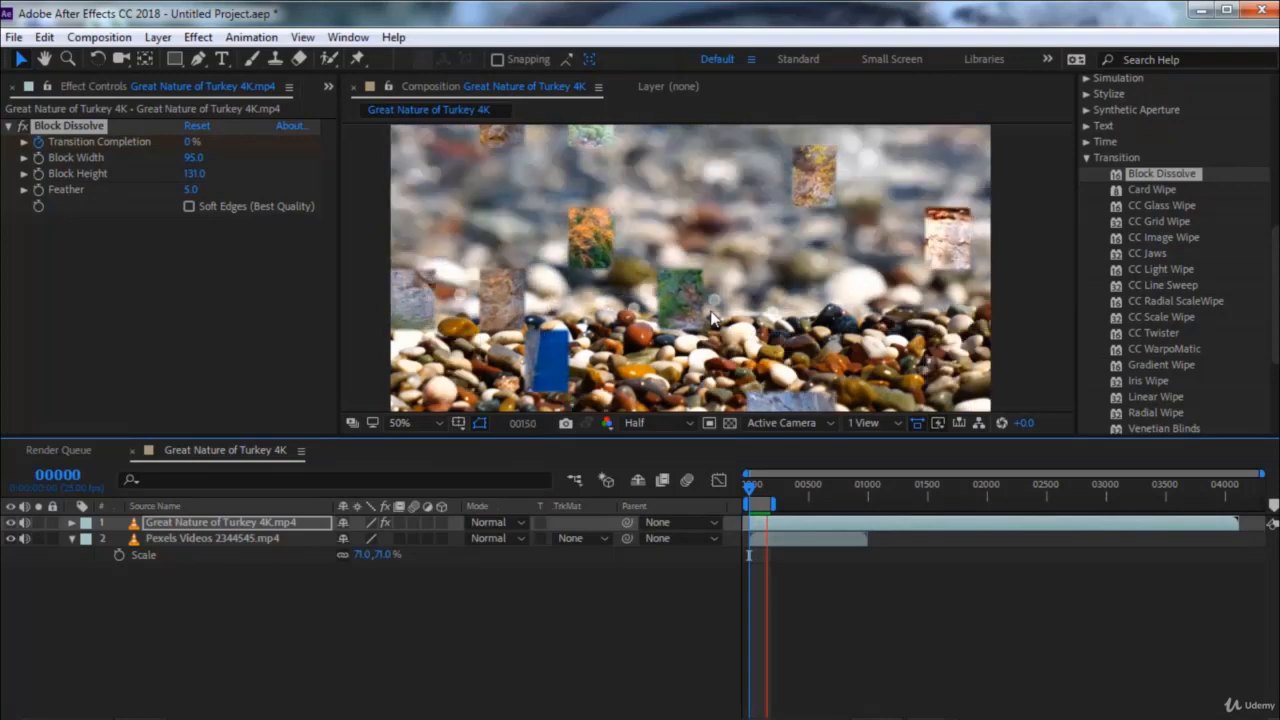
Stop the preview at frame 0 and remove Block Dissolve from the Great Nature of Turkey 4K clip
left_click(746, 494)
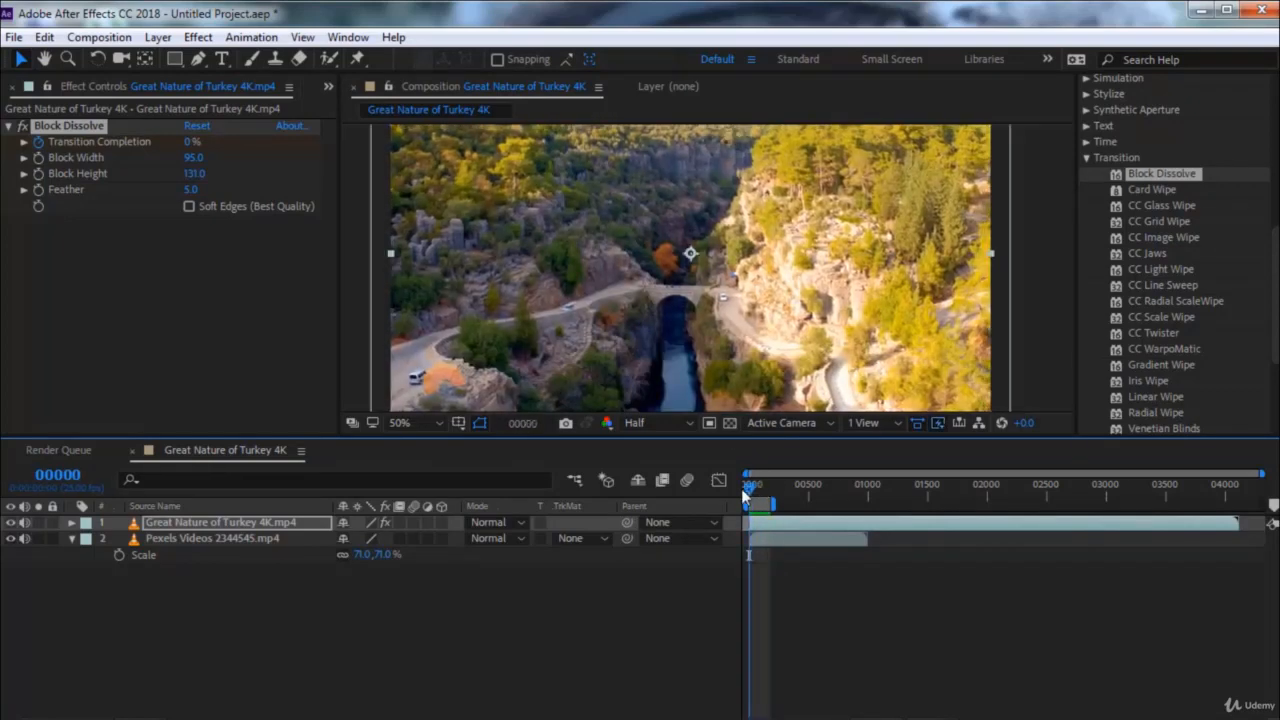
left_click(52, 124)
key("Delete")
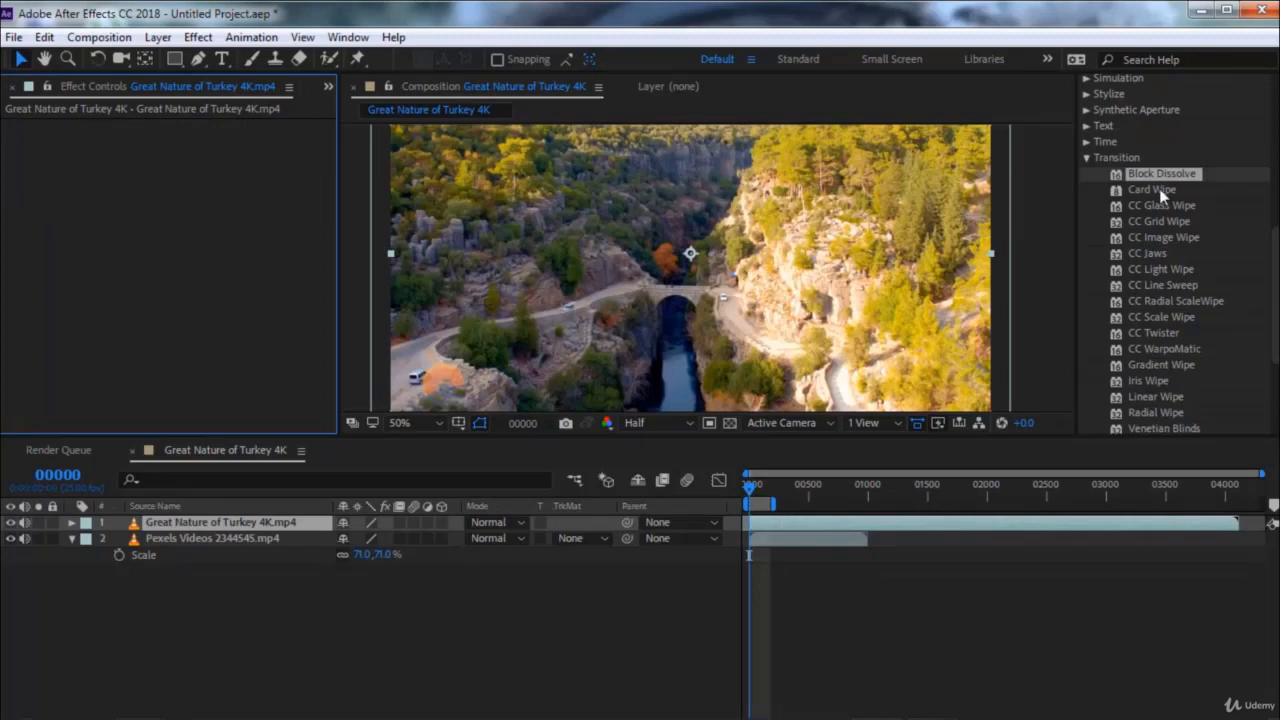
Apply Card Wipe to the Great Nature of Turkey 4K clip and scrub its Transition Completion to 79%
double_click(1159, 188)
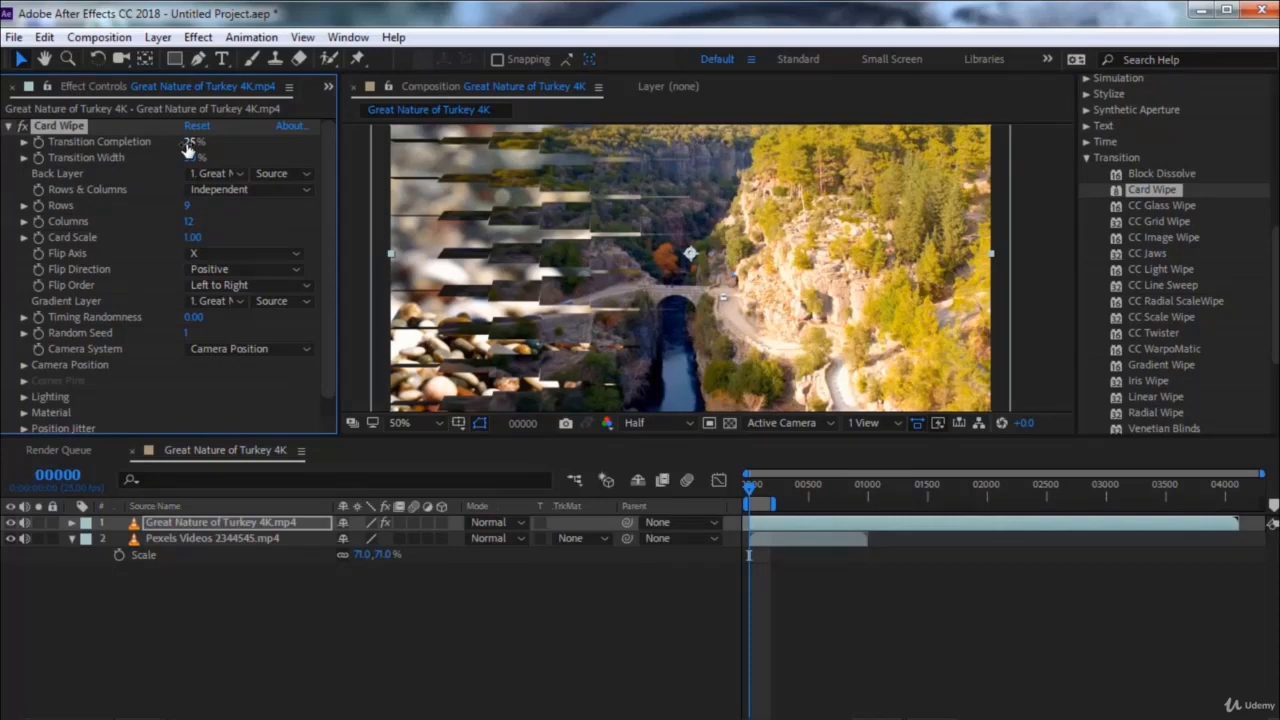
left_click_drag(188, 141, 153, 143)
left_click_drag(140, 142, 195, 148)
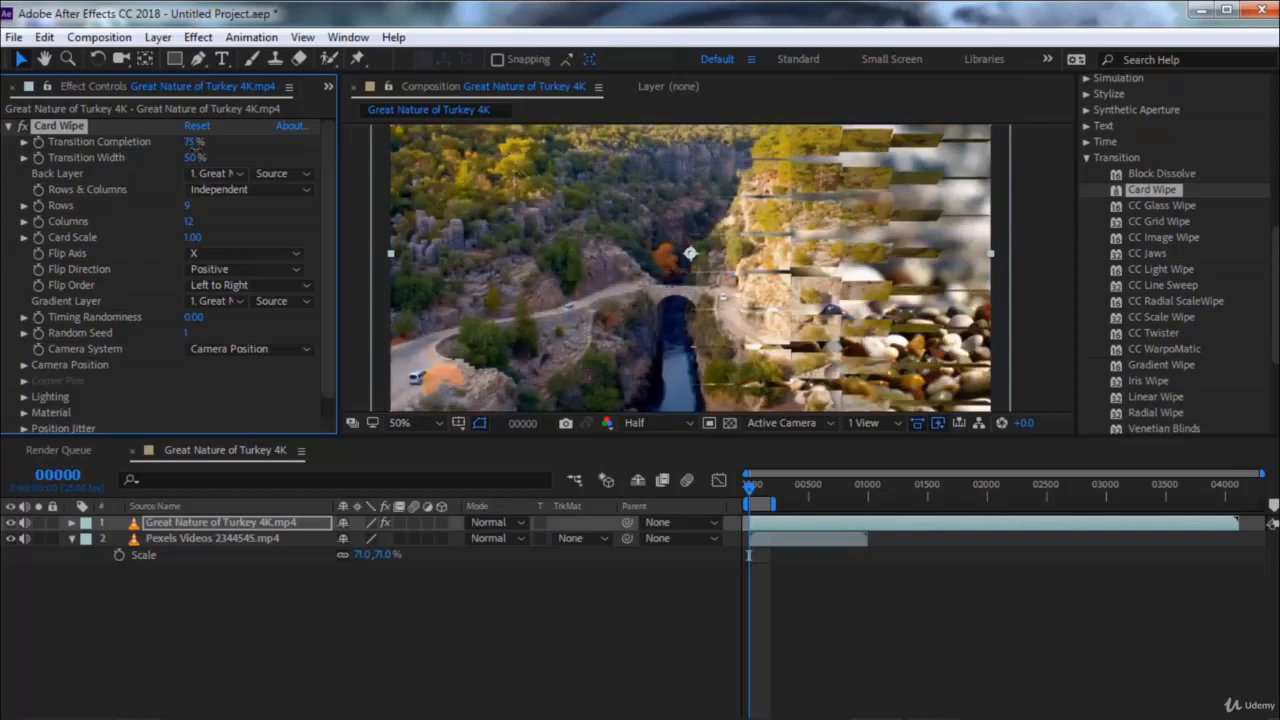
Set Card Wipe's Back Layer to Pexels Videos 2344545.mp4 and scrub Transition Completion to 41%
left_click(219, 175)
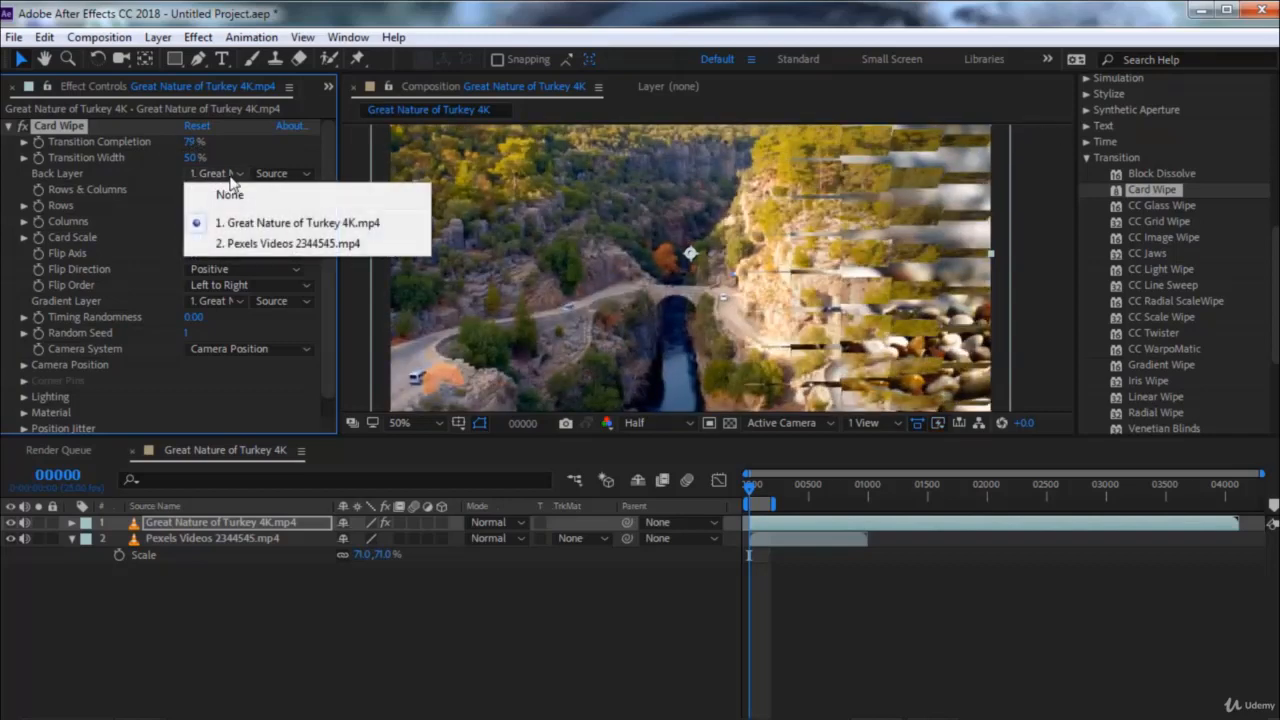
left_click(242, 250)
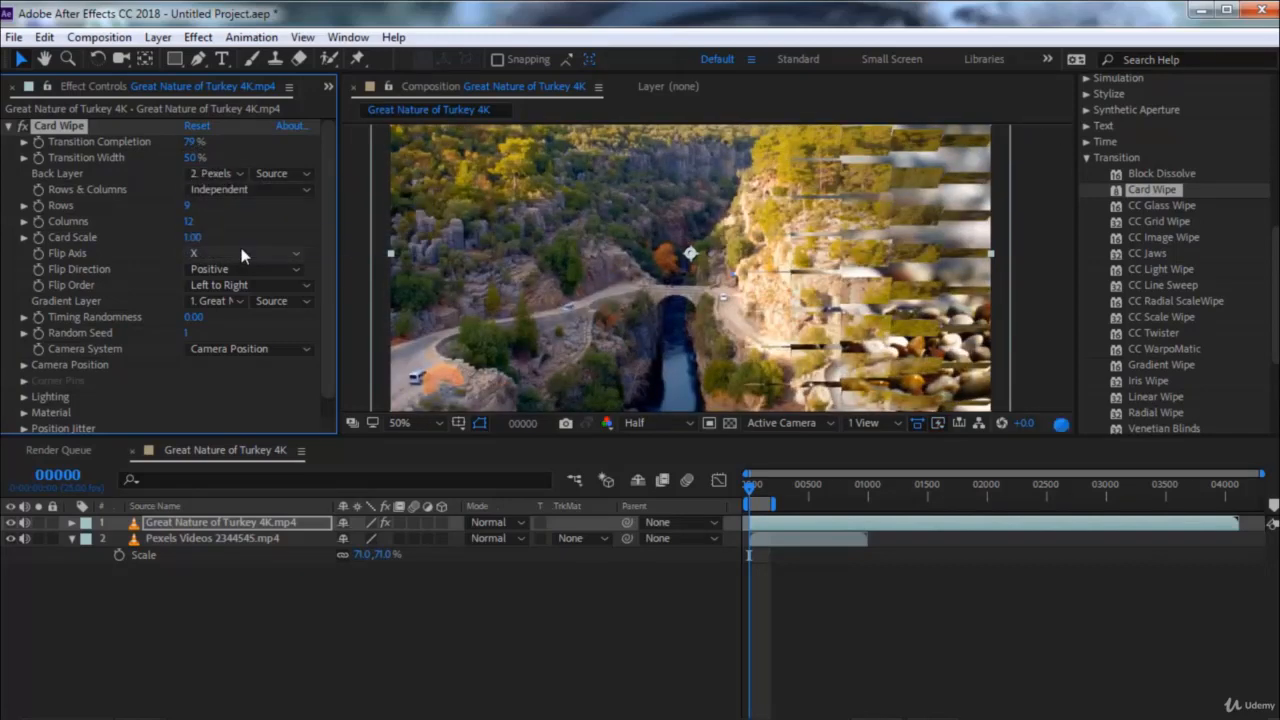
left_click_drag(192, 148, 166, 158)
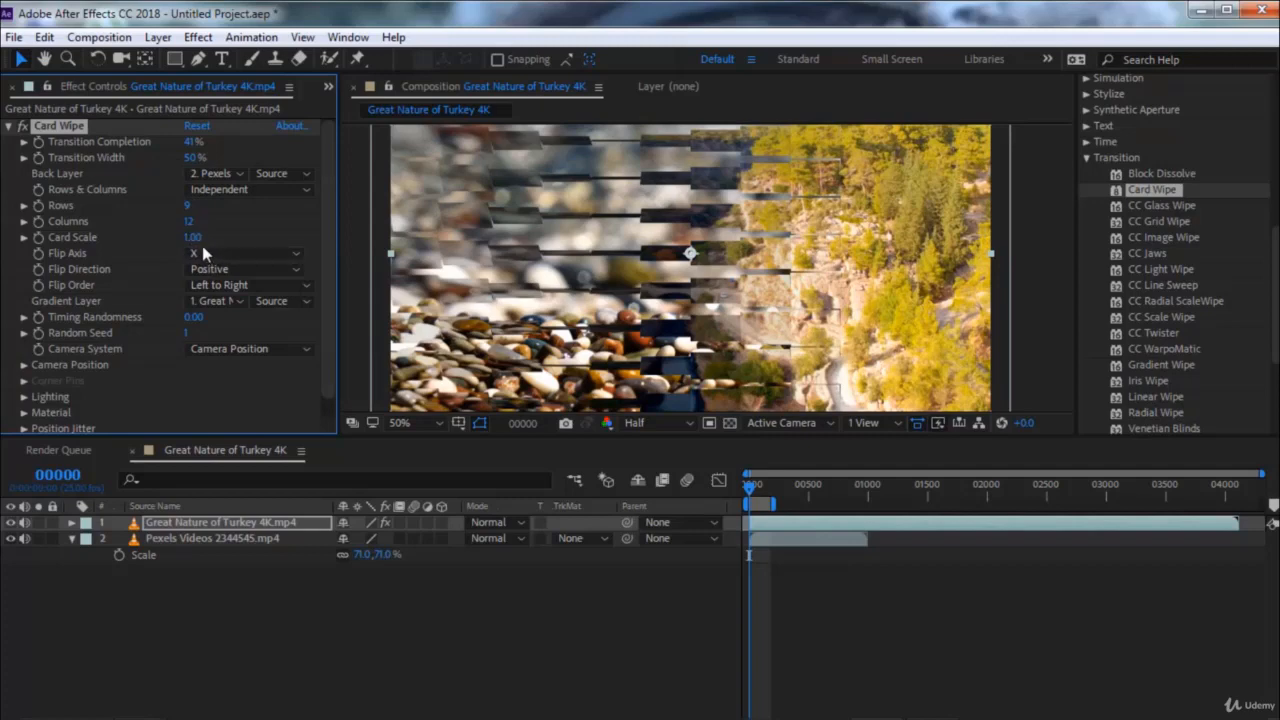
Try Card Wipe with Card Scale 1.85 and Transition Completion 46%, and remove the effect from the clip
left_click_drag(196, 237, 252, 237)
mouse_move(185, 141)
left_mouse_down()
mouse_move(156, 142)
mouse_move(175, 142)
left_mouse_up()
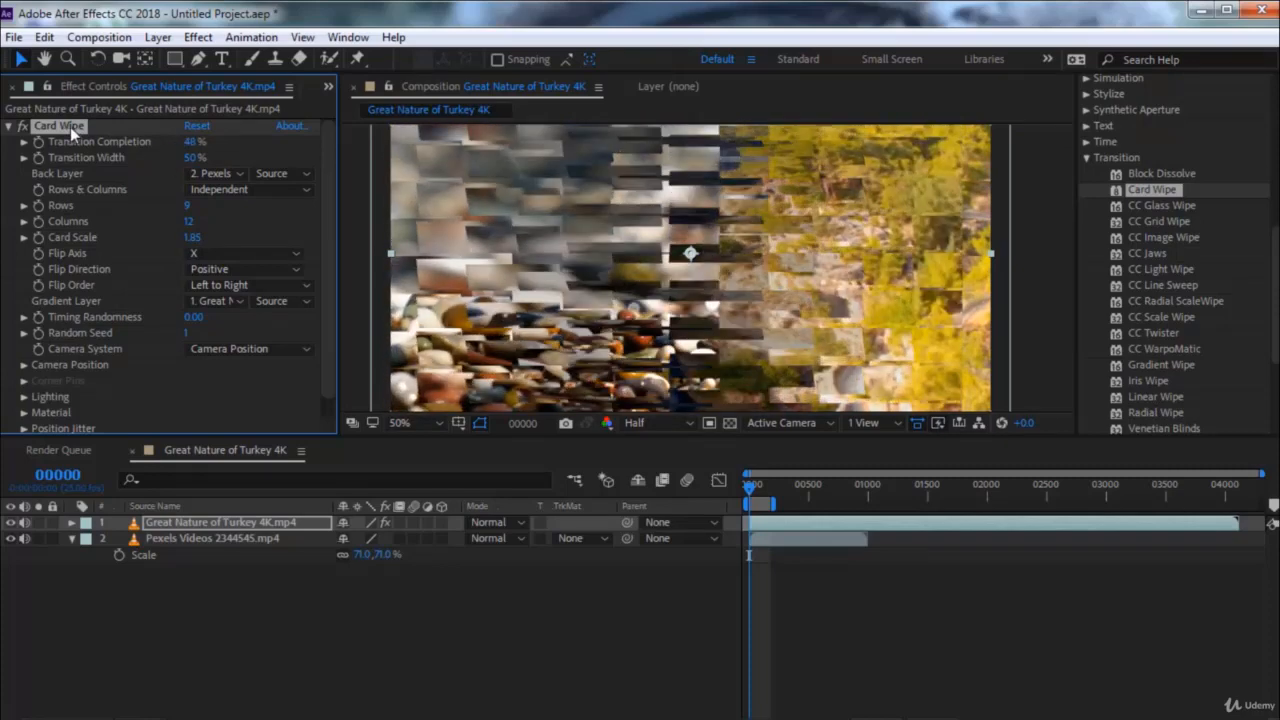
key("Delete")
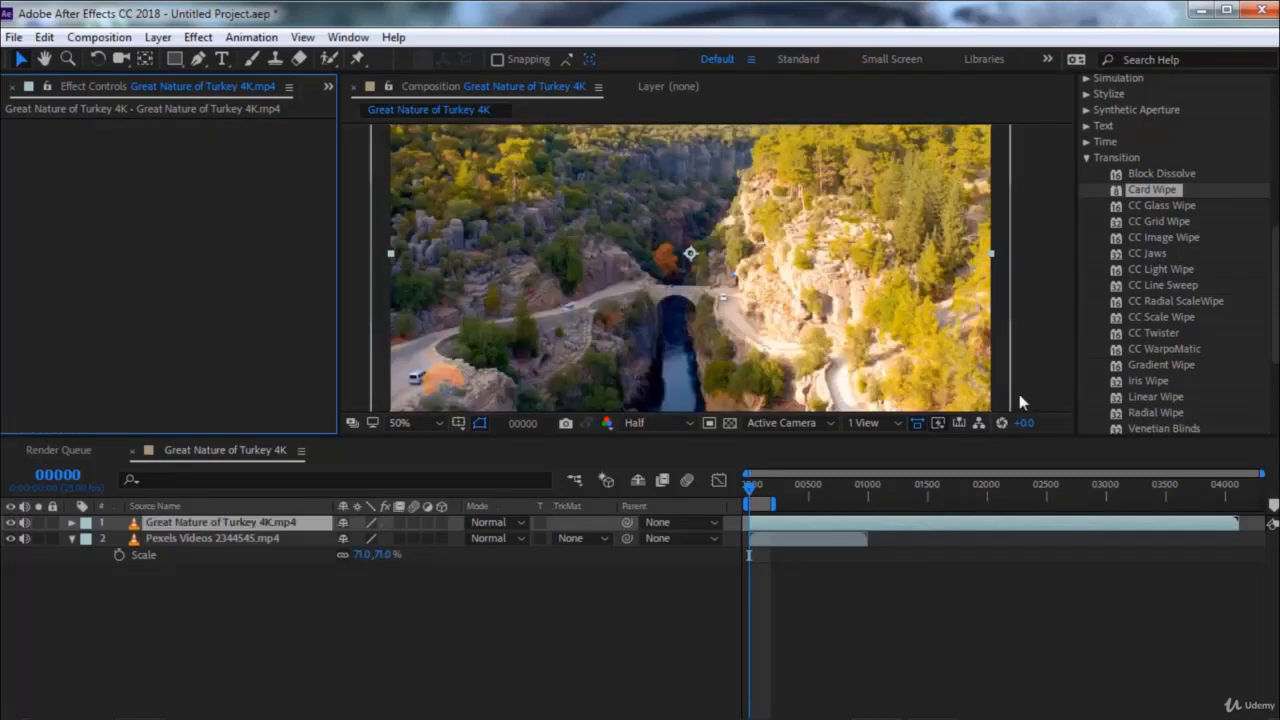
Apply CC Glass Wipe to the Great Nature of Turkey 4K clip and set its Completion to 0%
left_click(1154, 205)
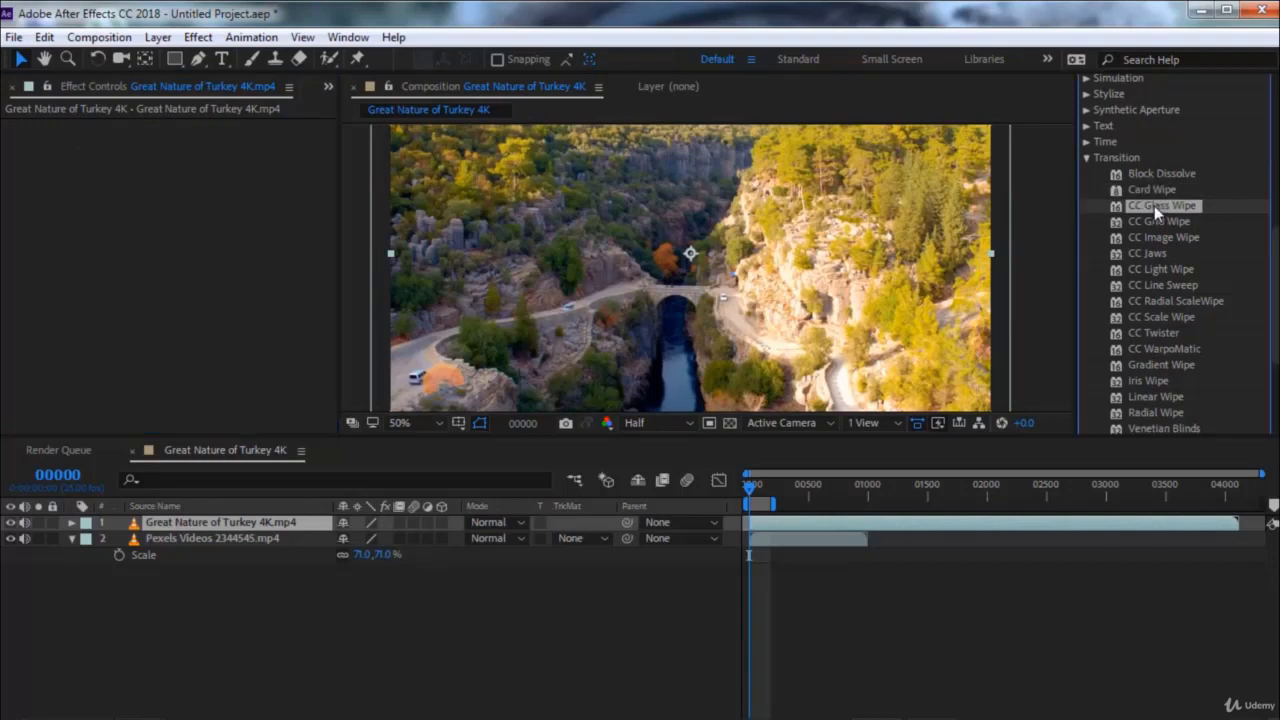
left_click_drag(1154, 205, 658, 248)
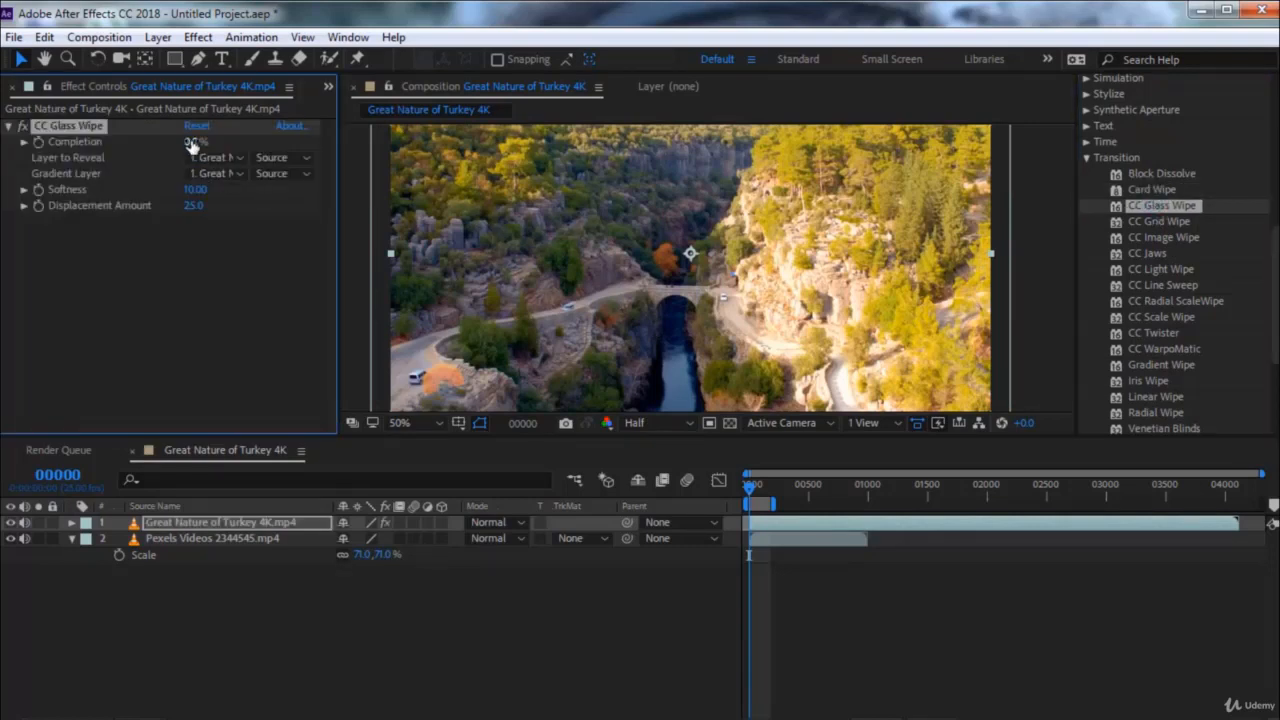
mouse_move(208, 141)
left_mouse_down()
mouse_move(262, 141)
mouse_move(210, 148)
left_mouse_up()
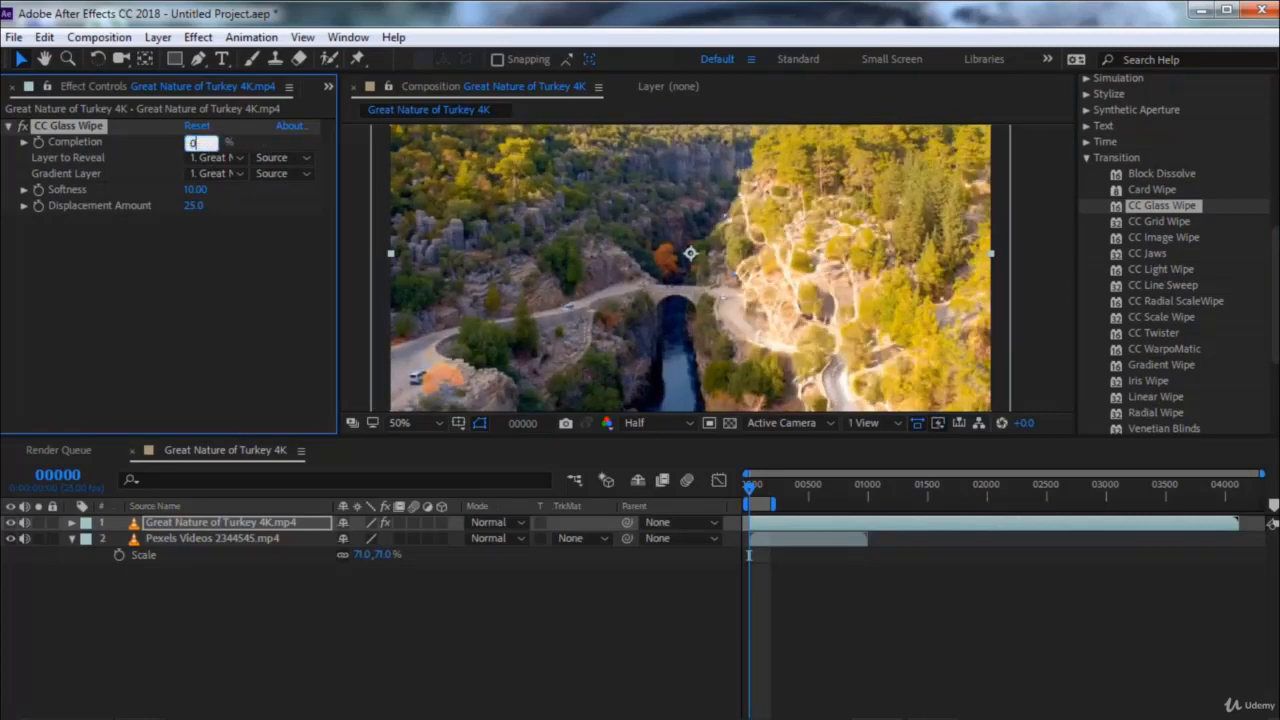
key("Return")
Make CC Glass Wipe reveal Pexels Videos 2344545.mp4, scrub Completion to 100%, and remove the effect
left_click(234, 157)
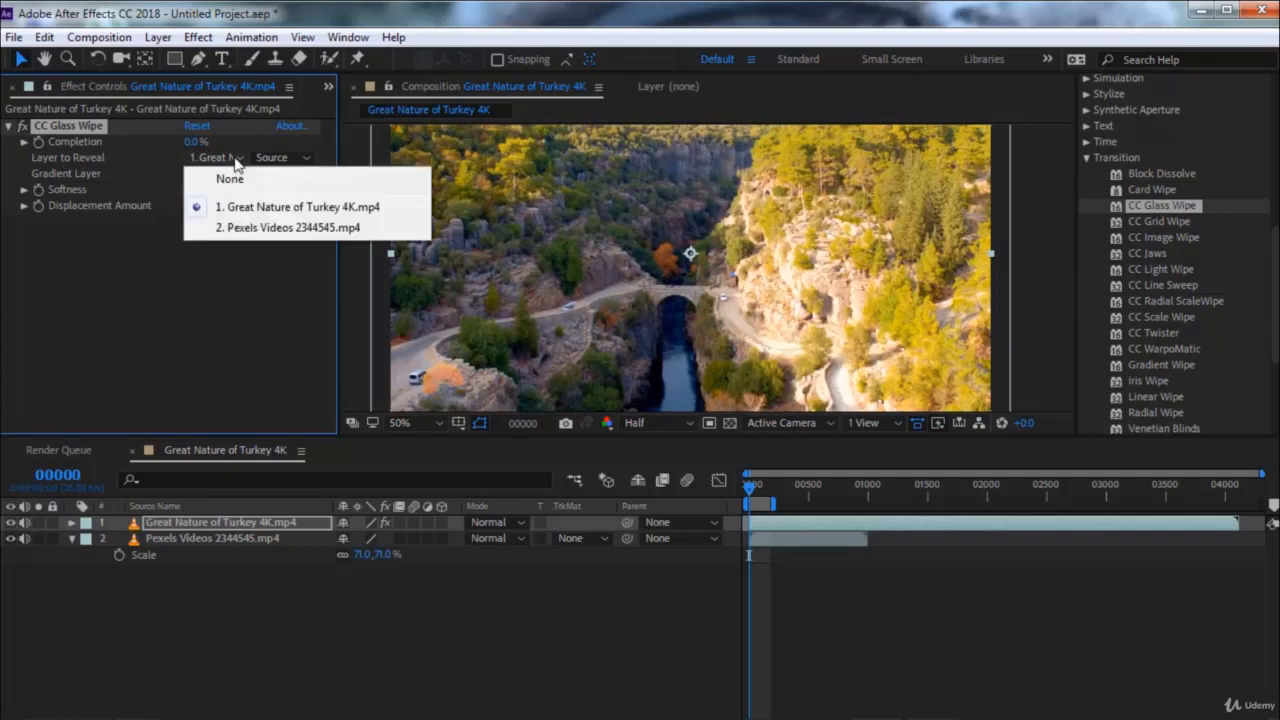
left_click(245, 228)
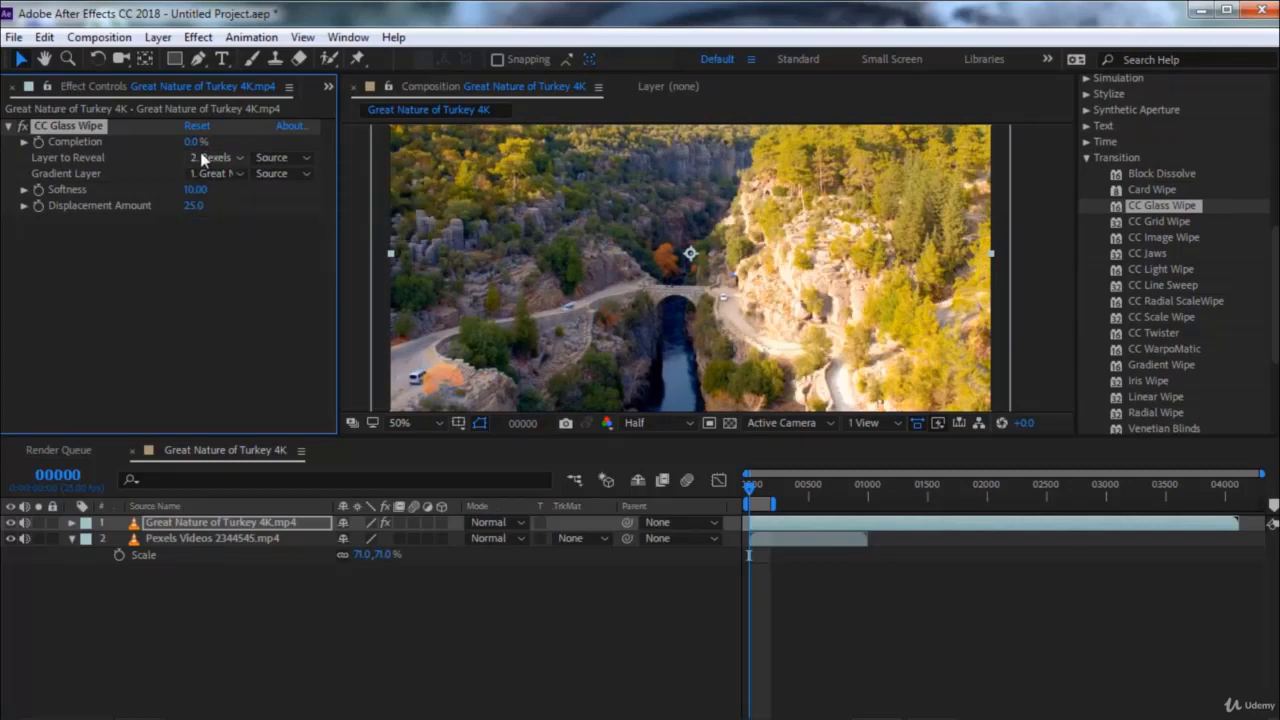
left_click_drag(194, 148, 307, 156)
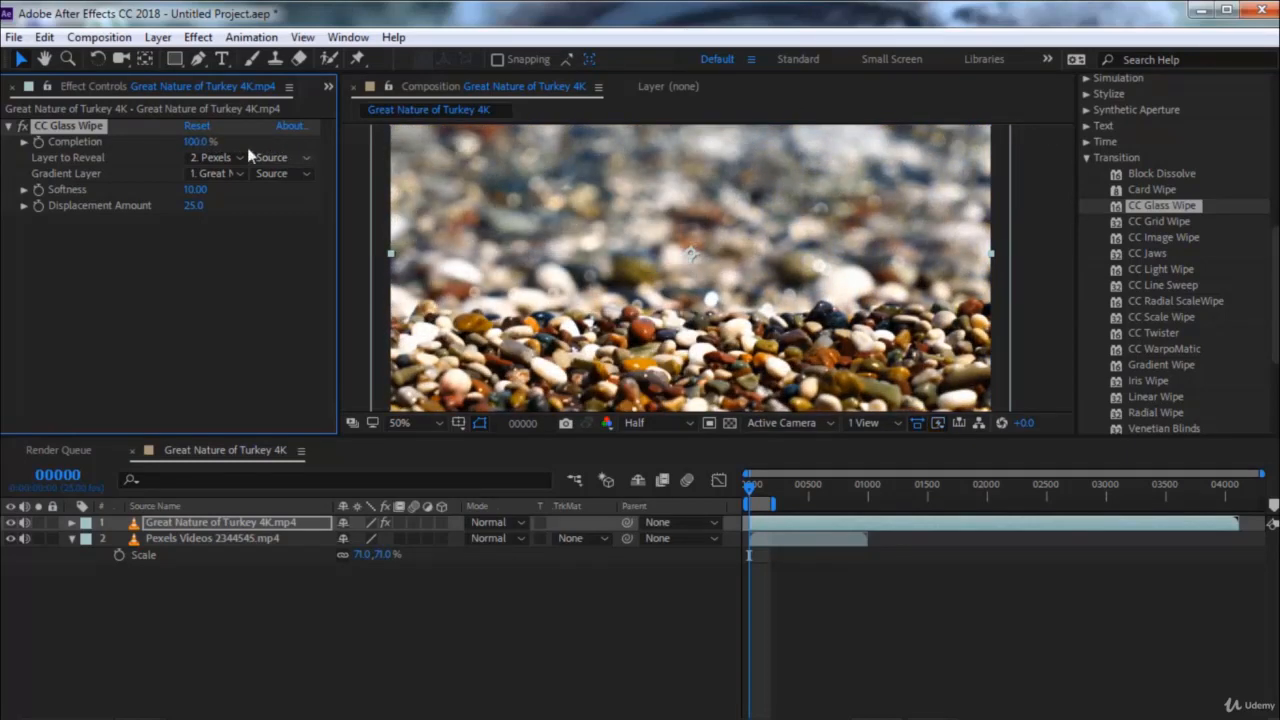
key("Delete")
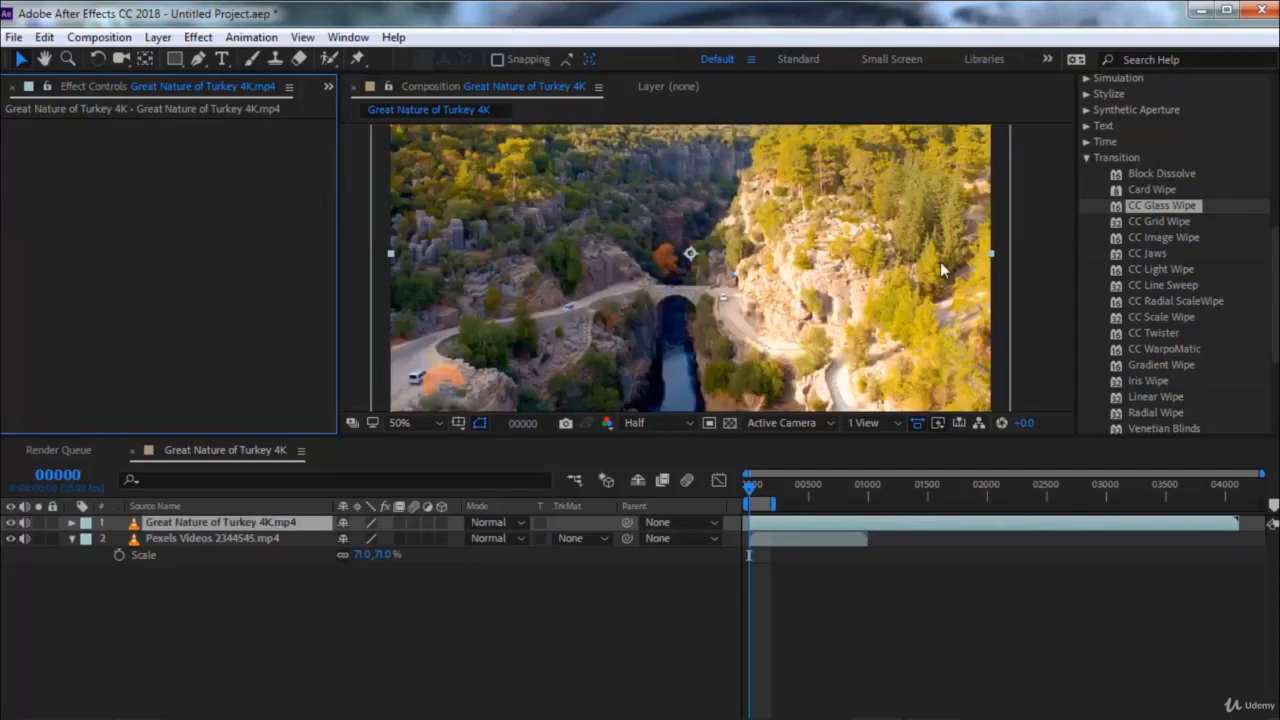
Apply CC Grid Wipe with Completion at 34% and place its Center at 642, 370
double_click(1152, 222)
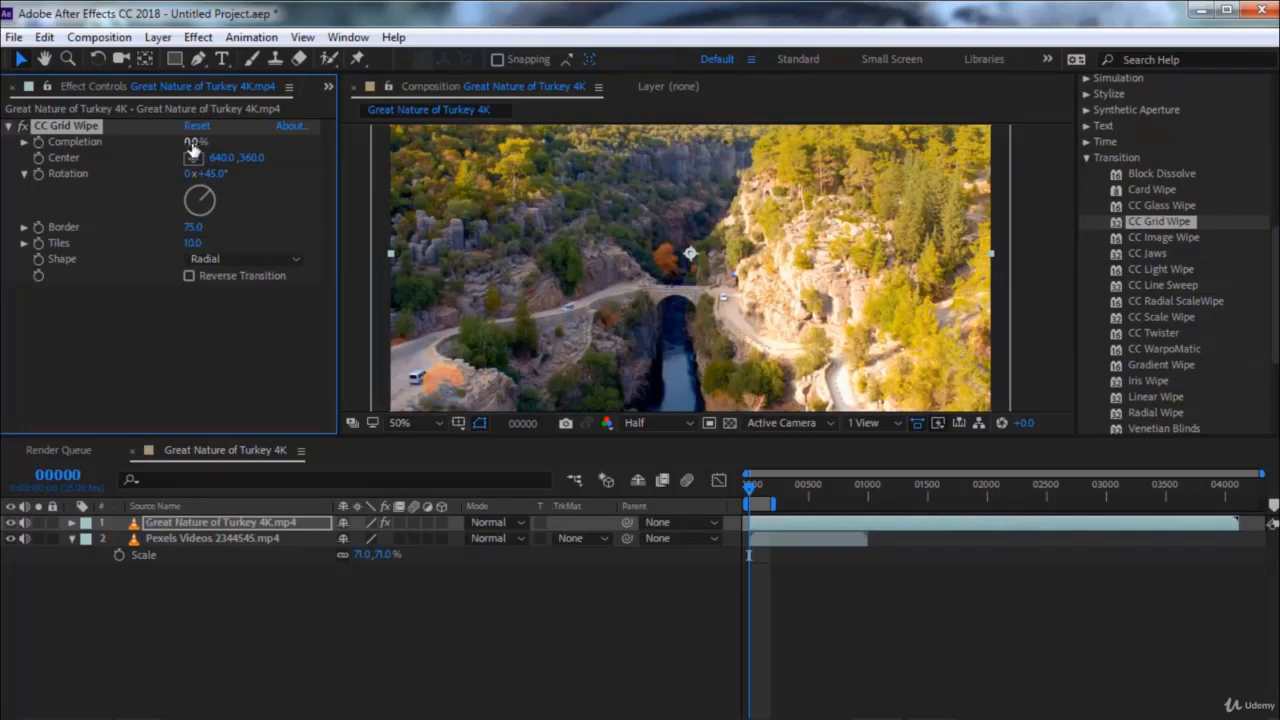
mouse_move(195, 141)
left_mouse_down()
mouse_move(247, 141)
mouse_move(158, 141)
mouse_move(193, 141)
left_mouse_up()
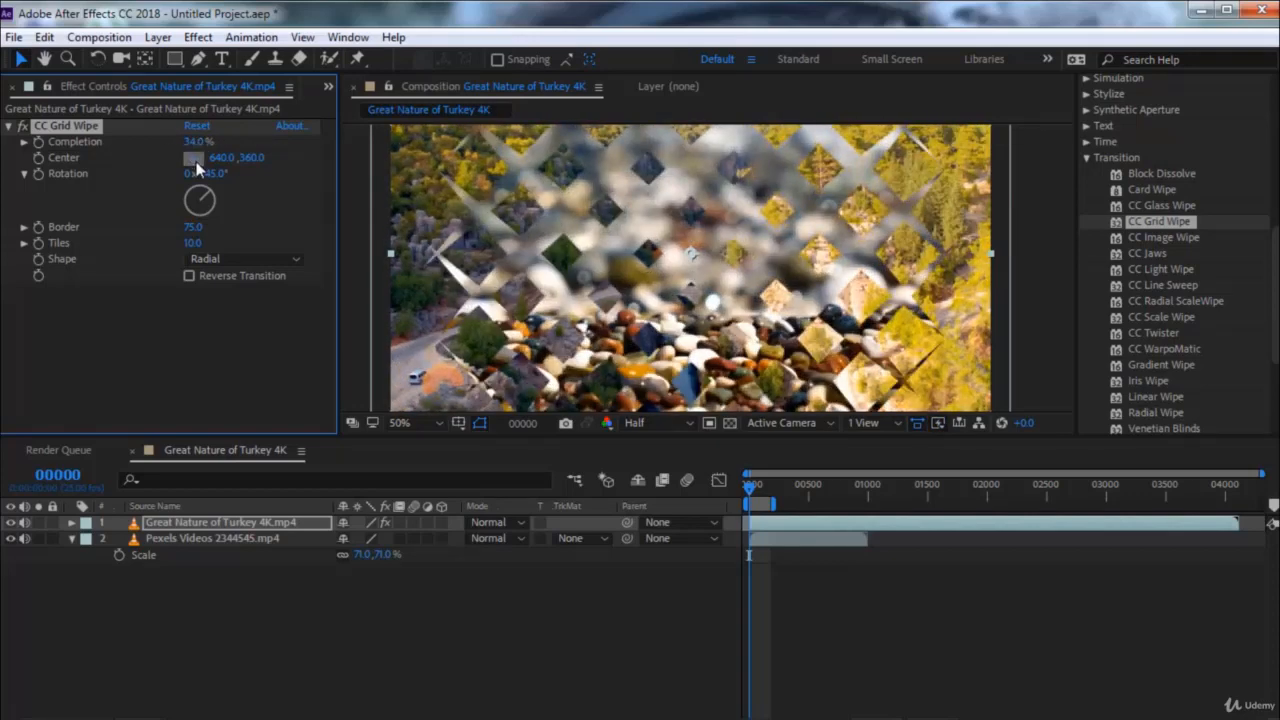
left_click(826, 252)
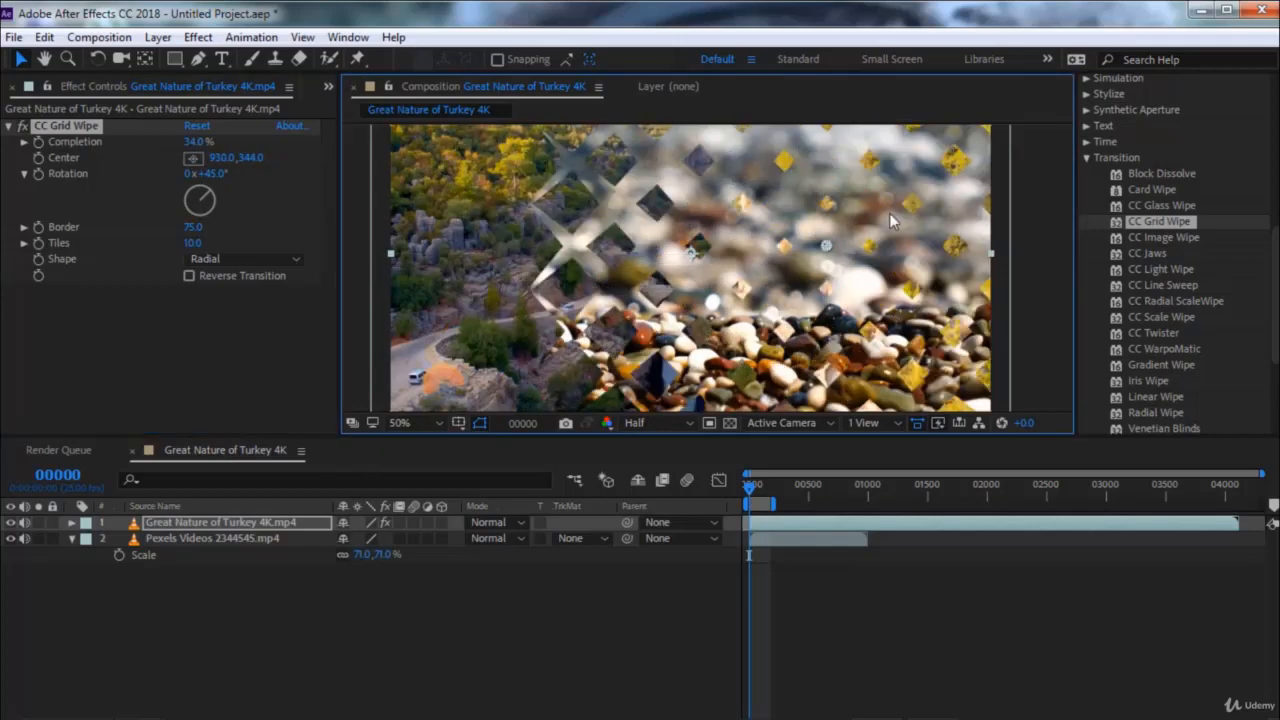
left_click_drag(889, 213, 684, 259)
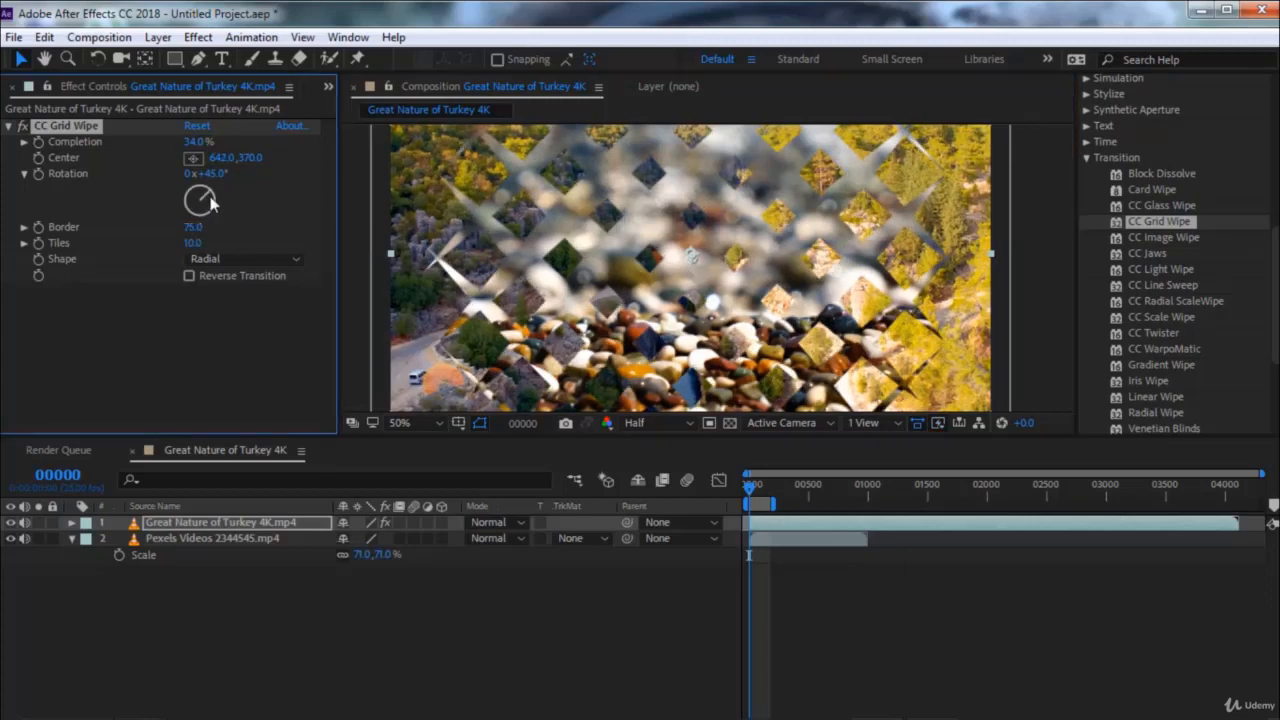
Try CC Grid Wipe with Rotation 202°, Border 80.1, Tiles 14.3 and Completion 63%, and remove the effect
left_click_drag(208, 200, 240, 250)
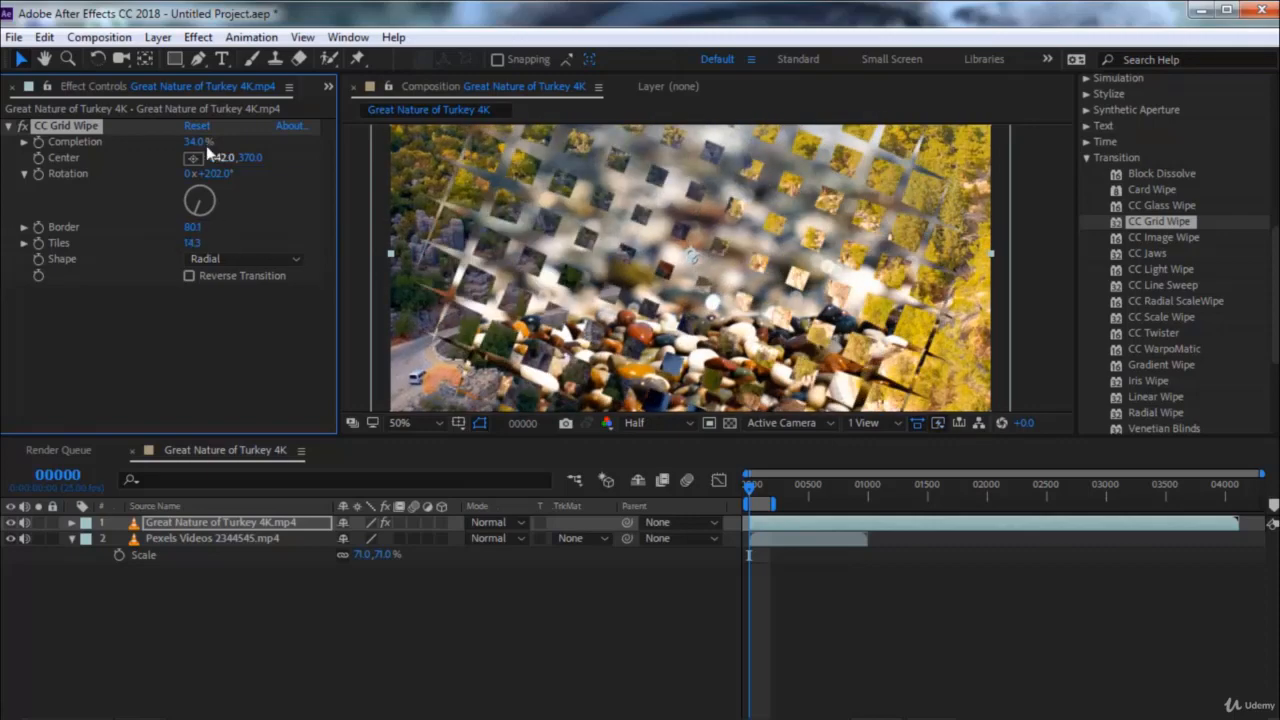
left_click_drag(197, 145, 260, 145)
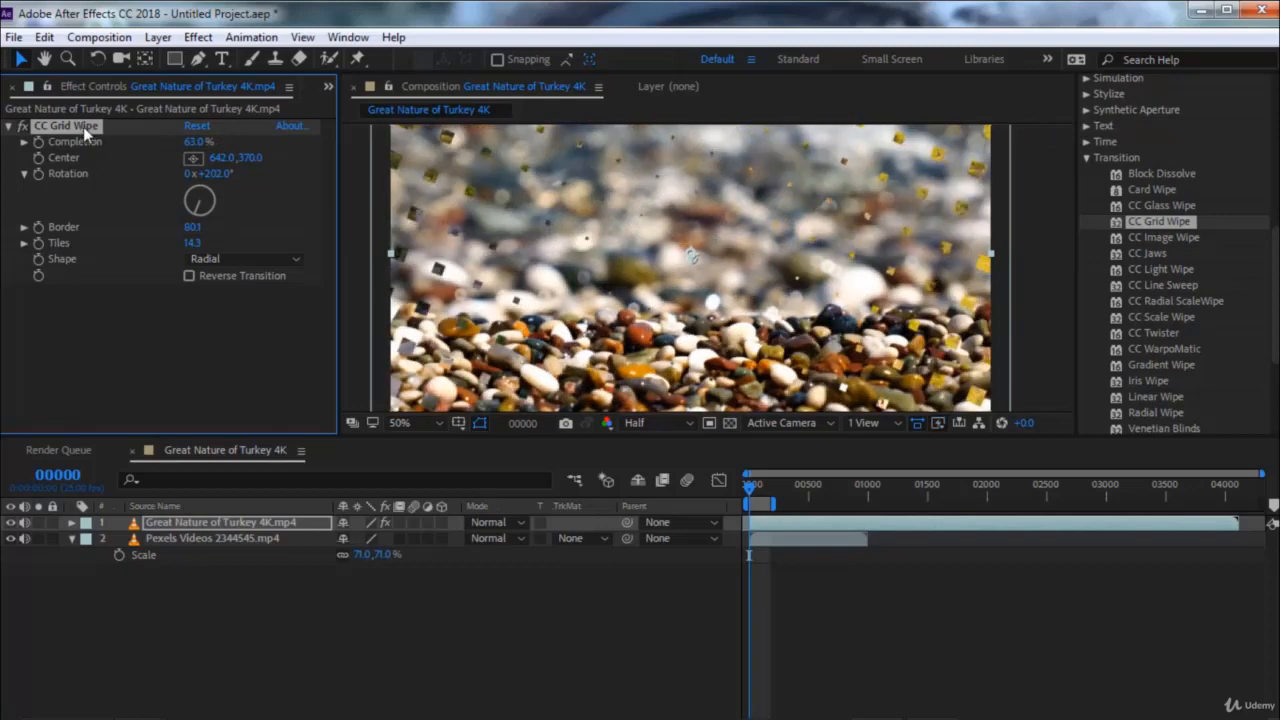
key("Delete")
Apply CC Image Wipe to the clip, scrub its Completion to 5%, and remove the effect
double_click(1150, 240)
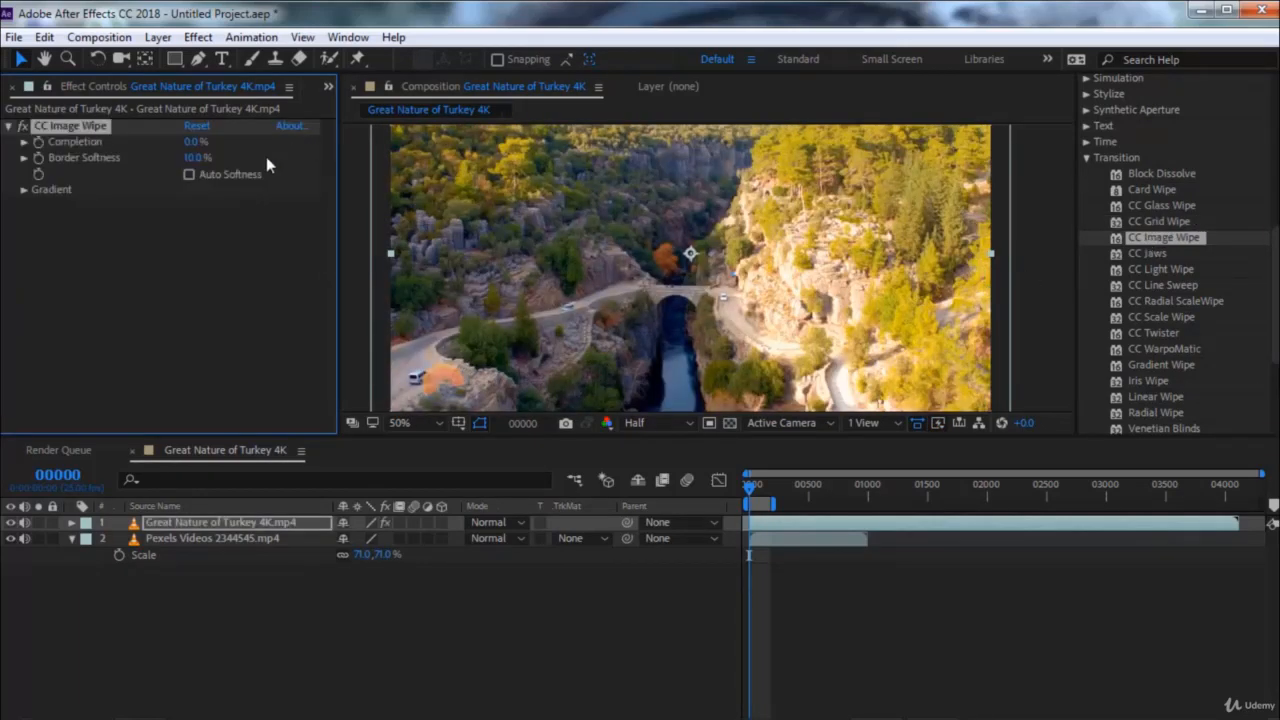
left_click_drag(196, 141, 156, 150)
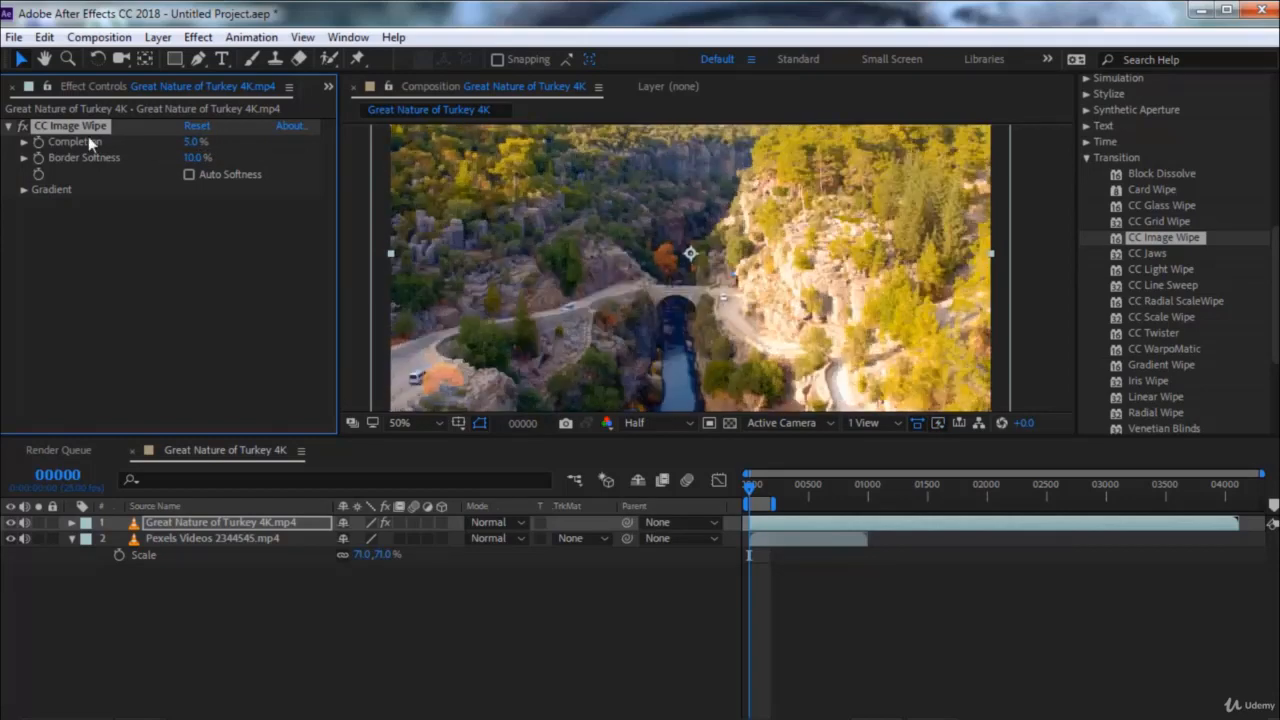
key("Delete")
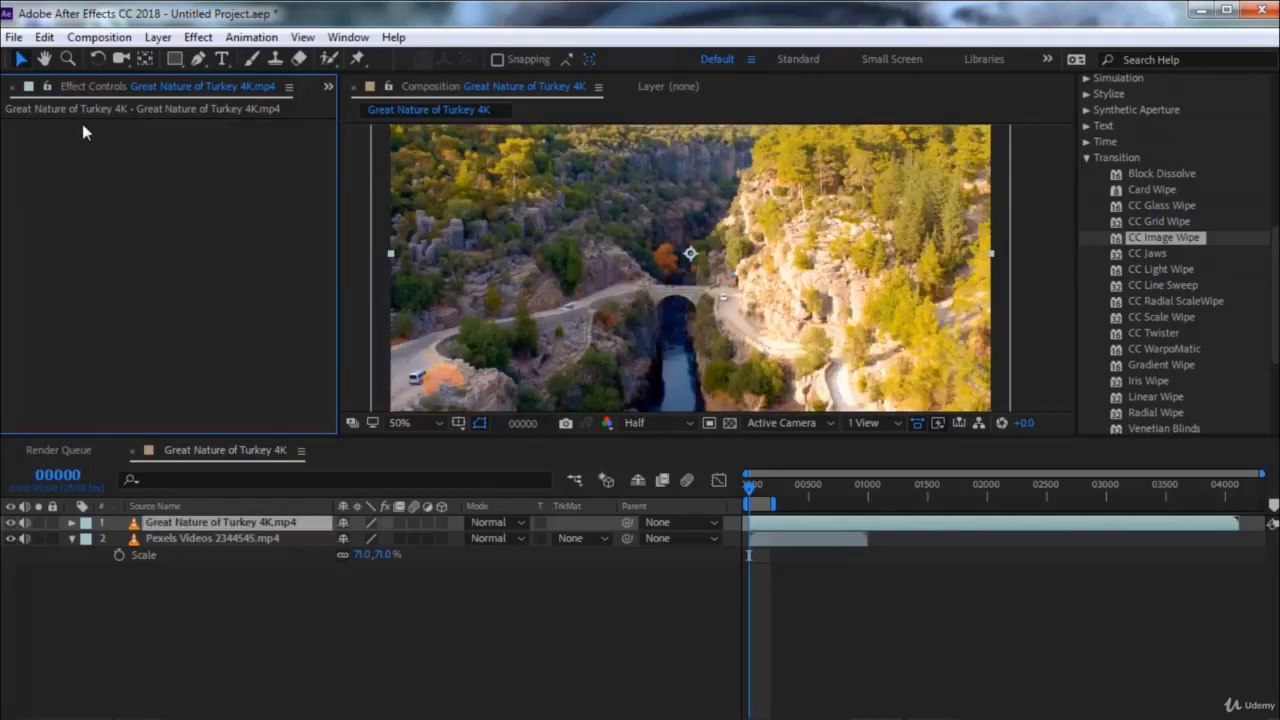
Apply CC Jaws with Completion 37%, Direction 154°, Height 15% and Width 7.5
left_click(1153, 256)
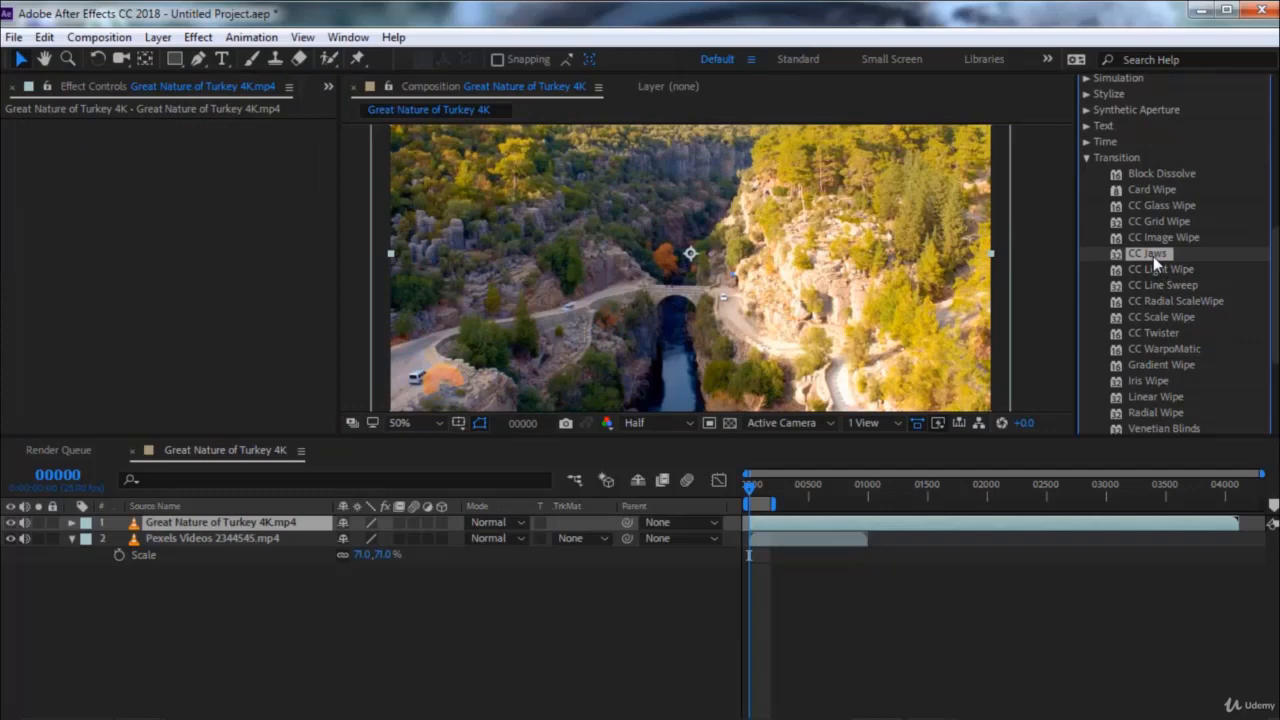
double_click(1153, 256)
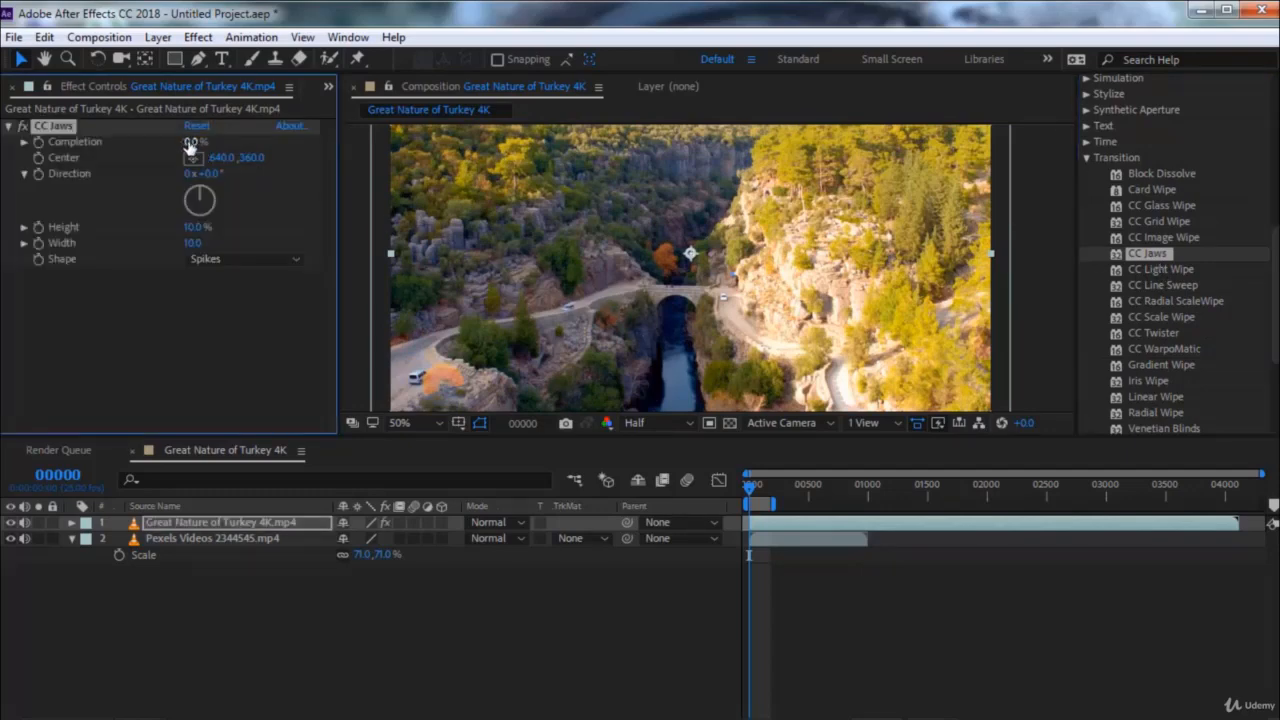
left_click_drag(191, 142, 218, 146)
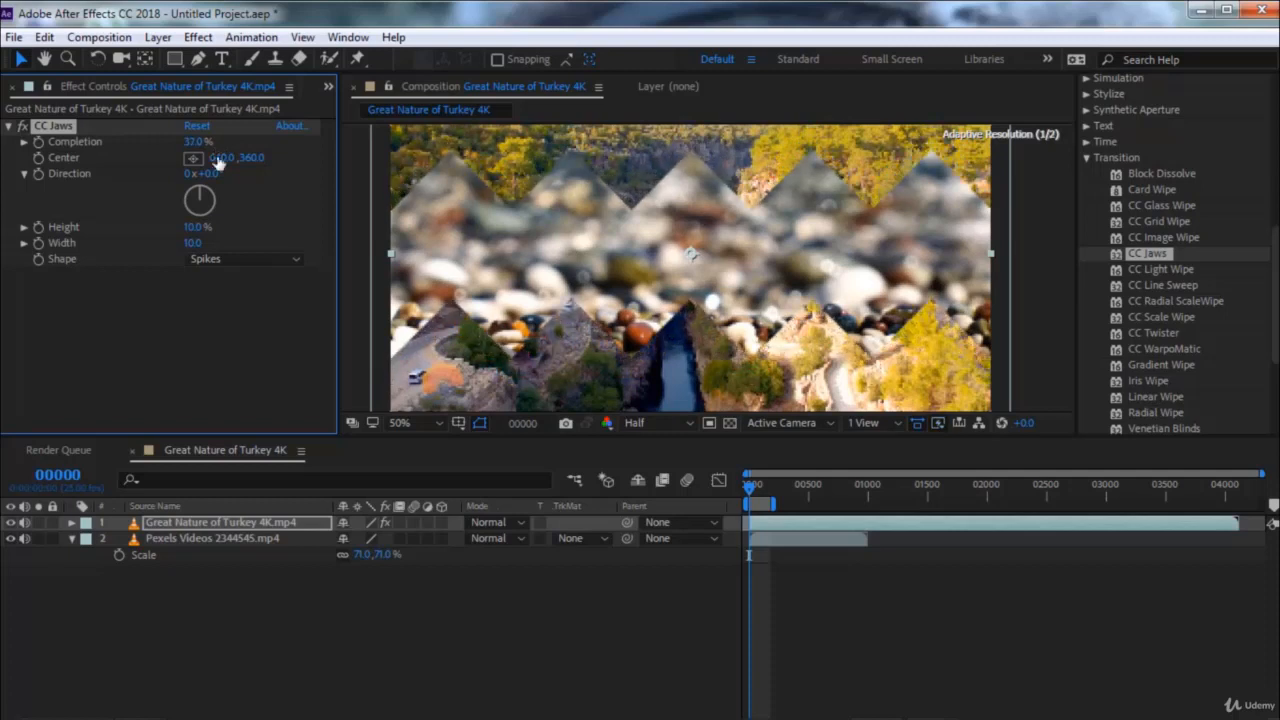
left_click_drag(200, 196, 227, 252)
Try the RoboJaw and Block shapes for CC Jaws
left_click(245, 258)
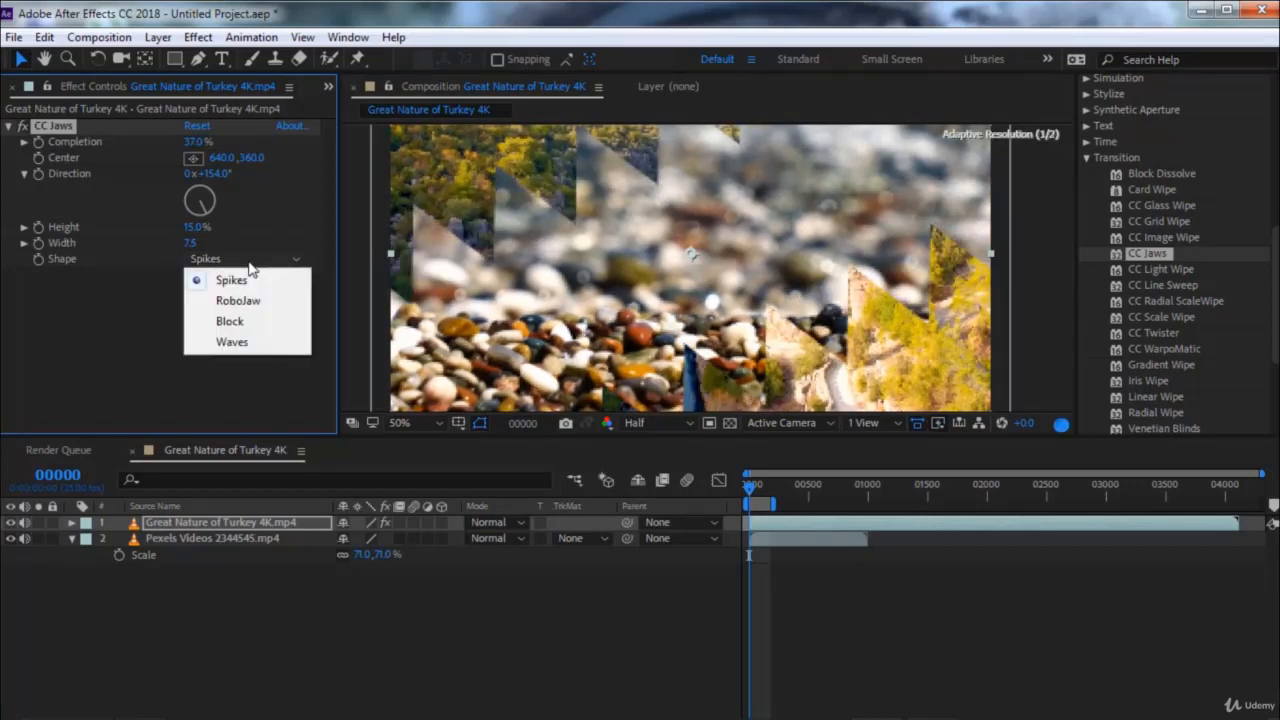
left_click(249, 302)
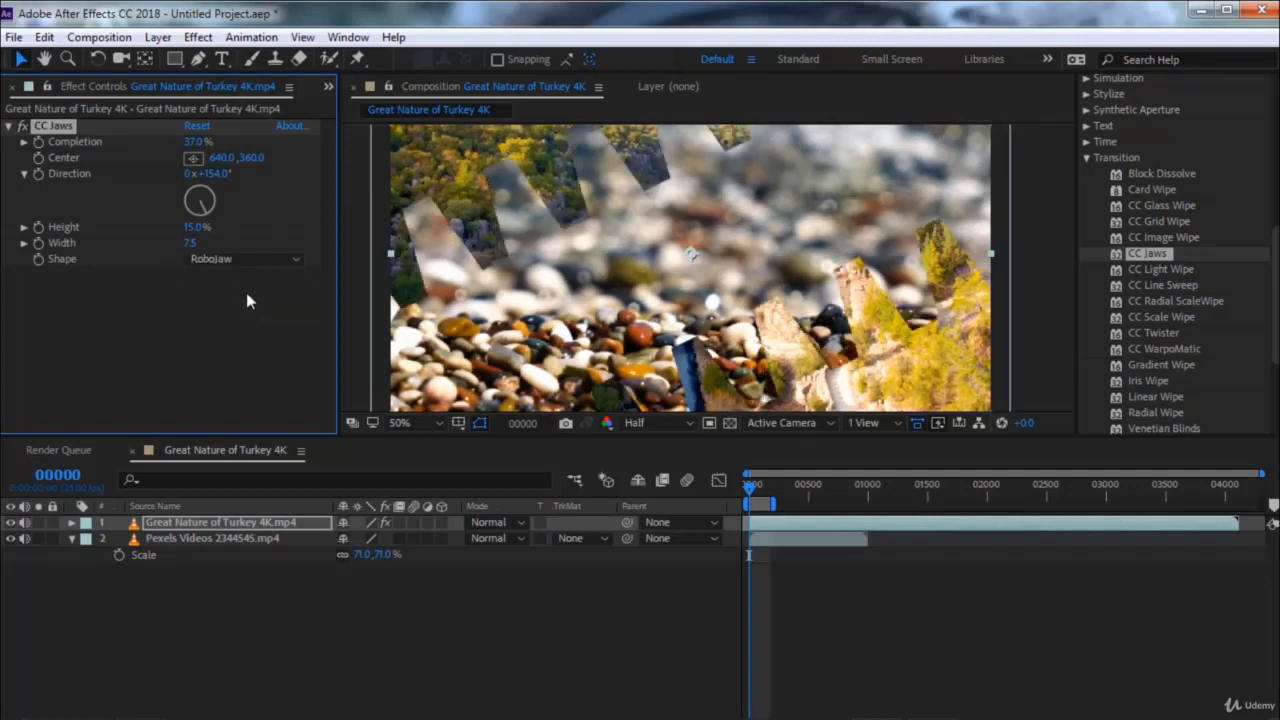
left_click(251, 262)
left_click(257, 326)
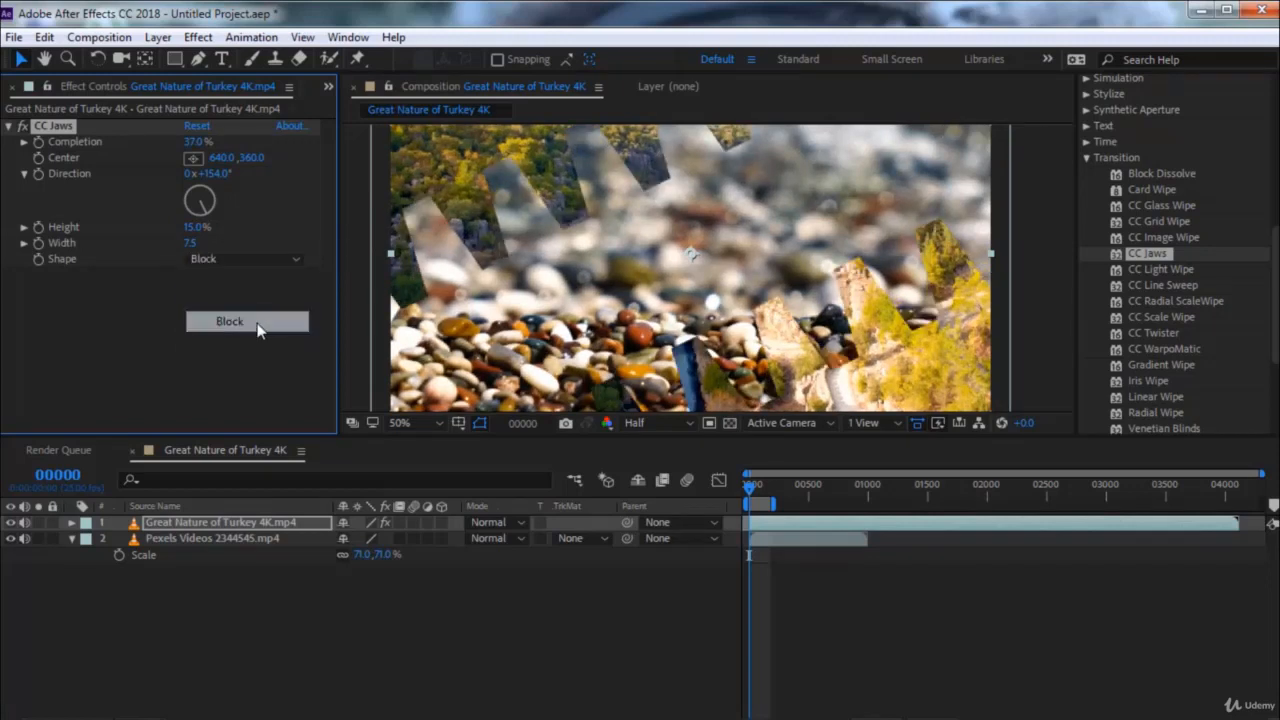
Try CC Jaws' Waves shape with Completion at 24%, and remove the effect from the clip
left_click(250, 261)
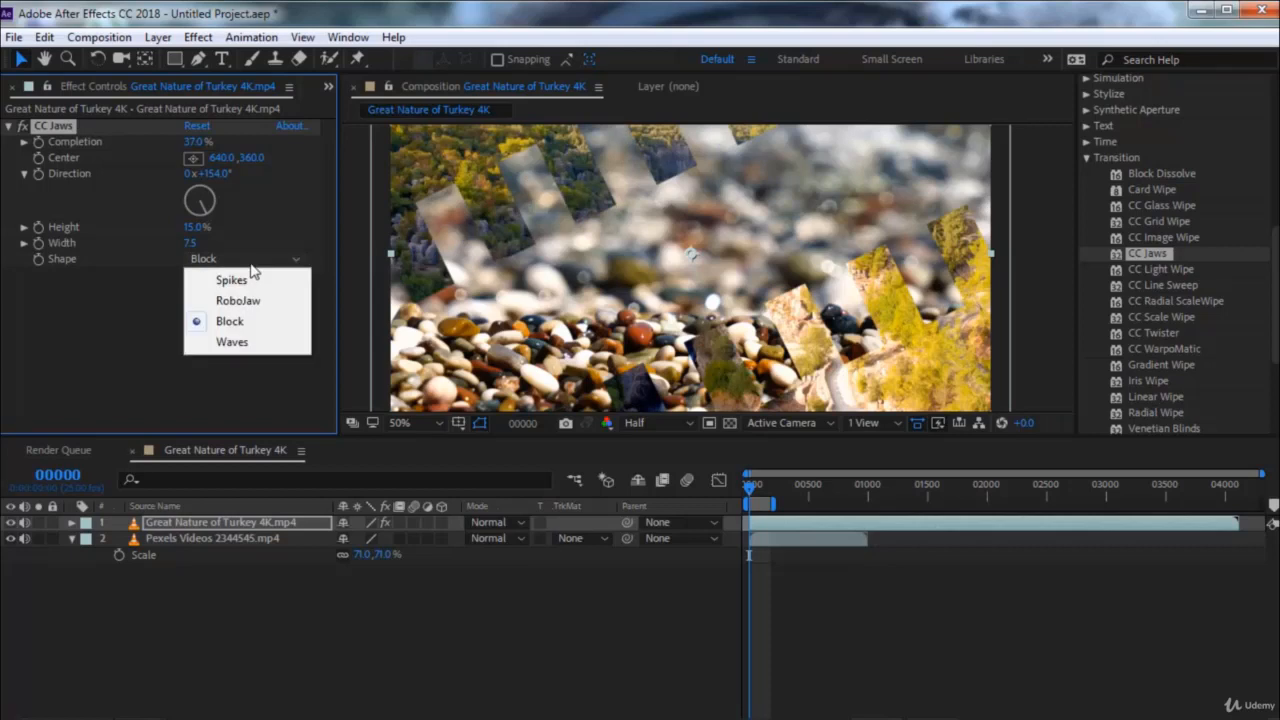
left_click(247, 342)
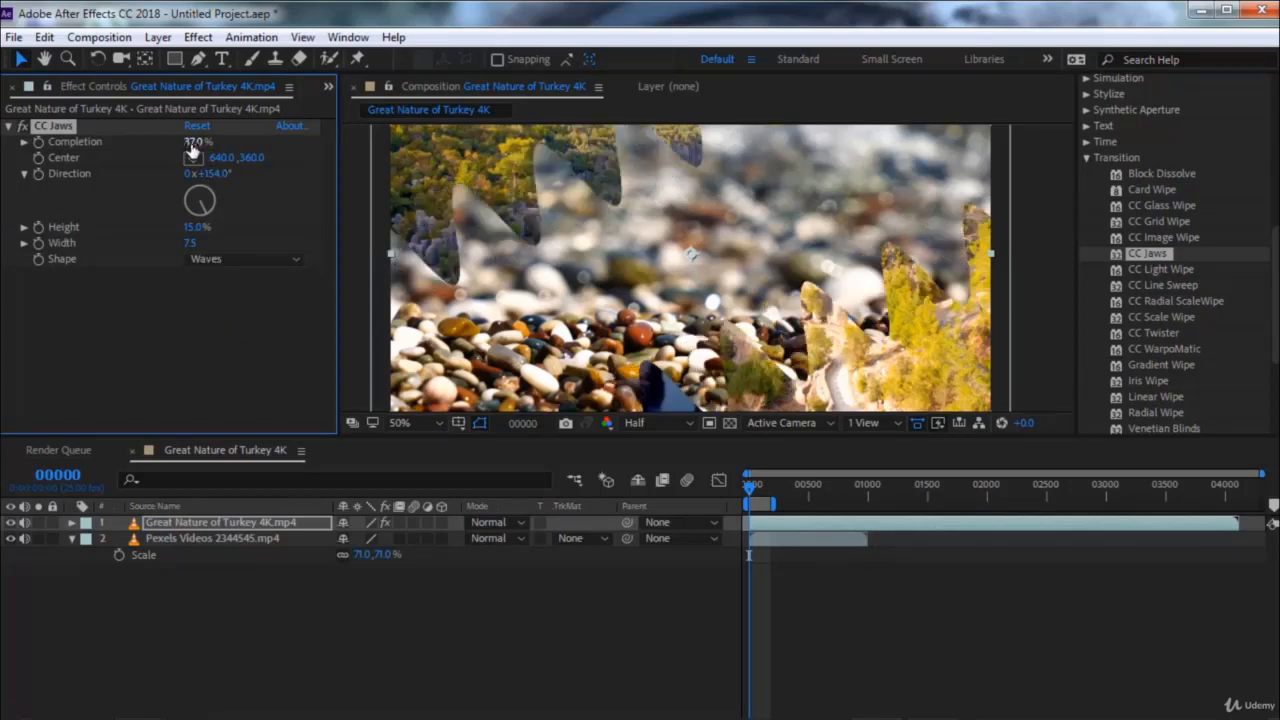
mouse_move(192, 147)
left_mouse_down()
mouse_move(220, 145)
mouse_move(171, 141)
left_mouse_up()
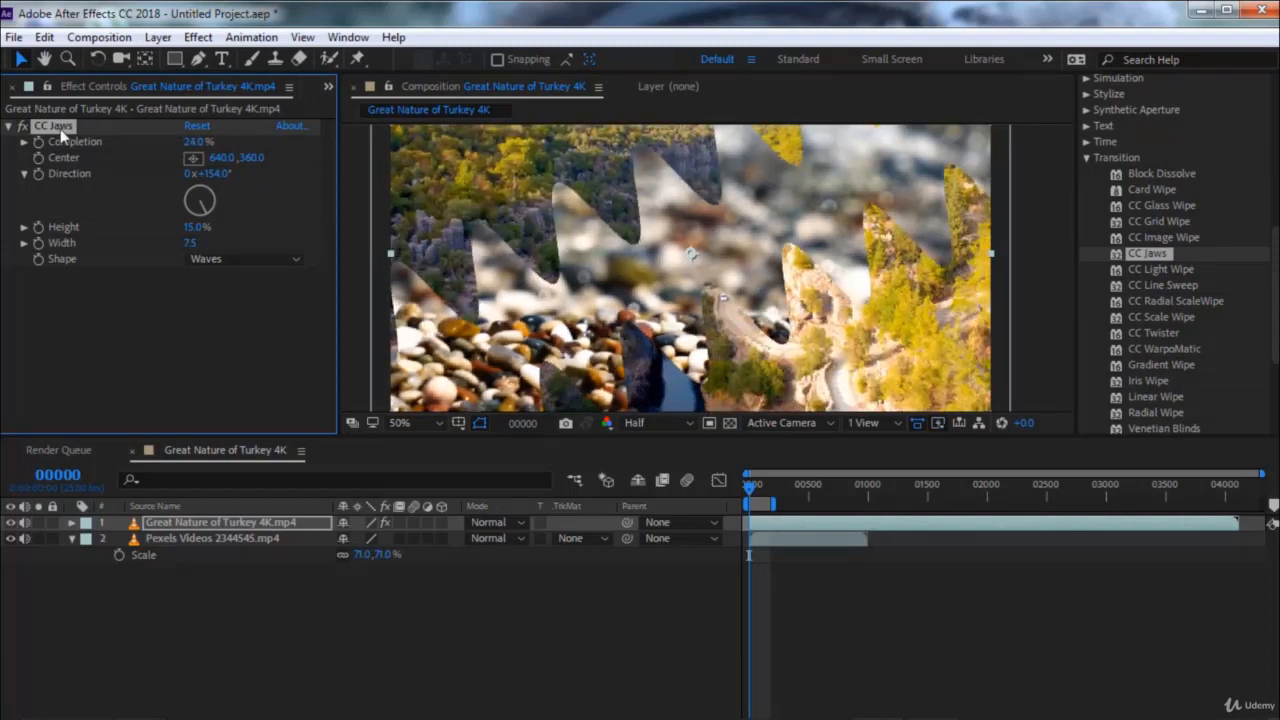
key("Delete")
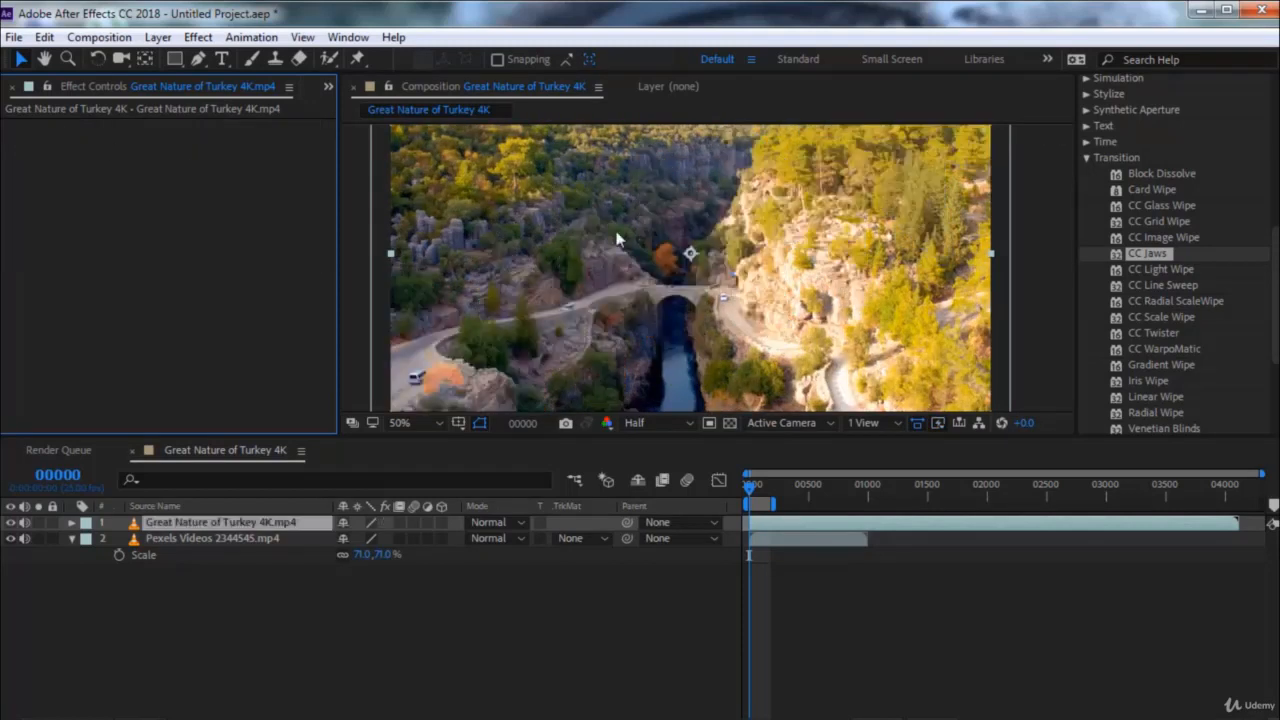
Apply CC Light Wipe to the clip, scrub its Completion between 0% and 100%, and remove the effect
left_click(1164, 270)
double_click(1164, 270)
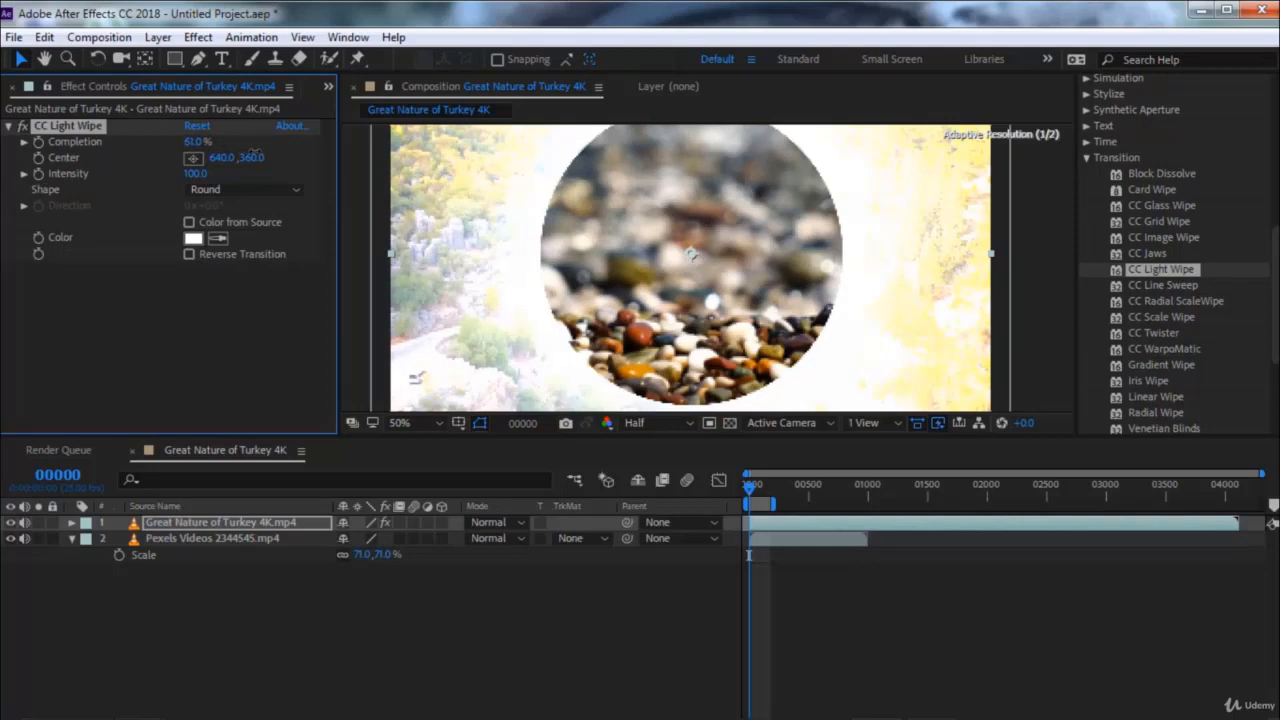
left_click_drag(254, 153, 205, 157)
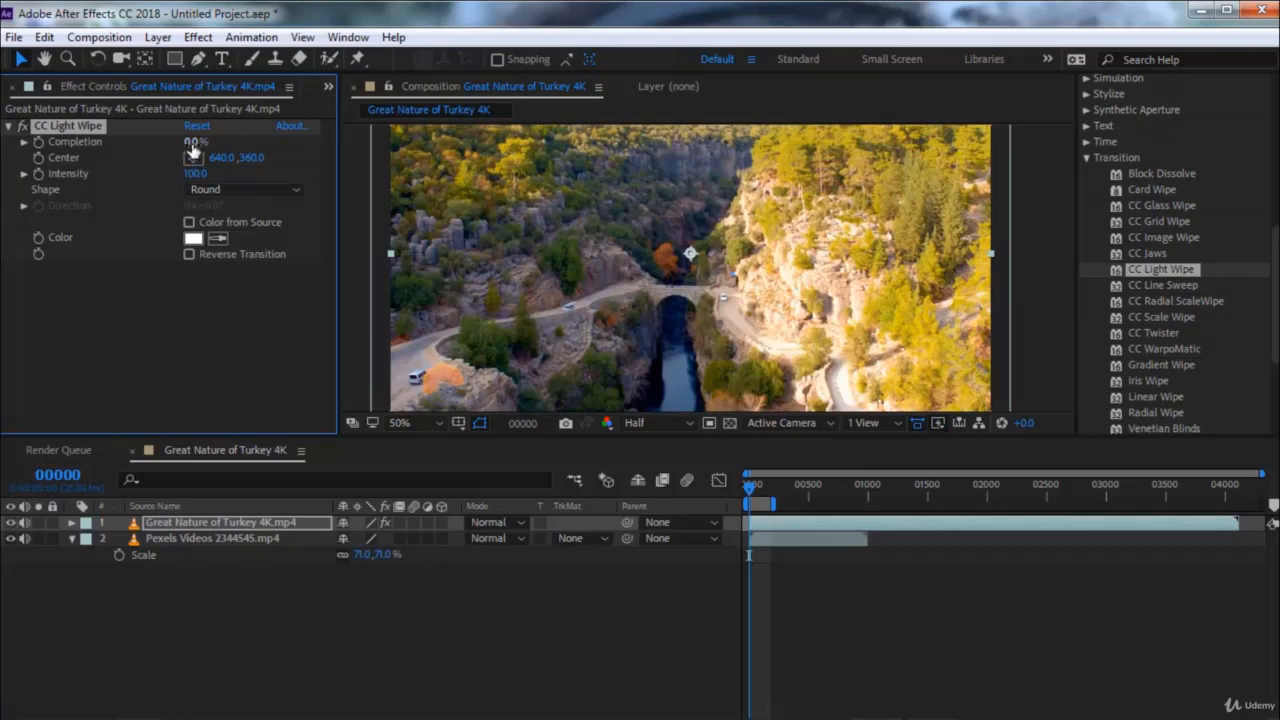
left_click_drag(196, 141, 325, 157)
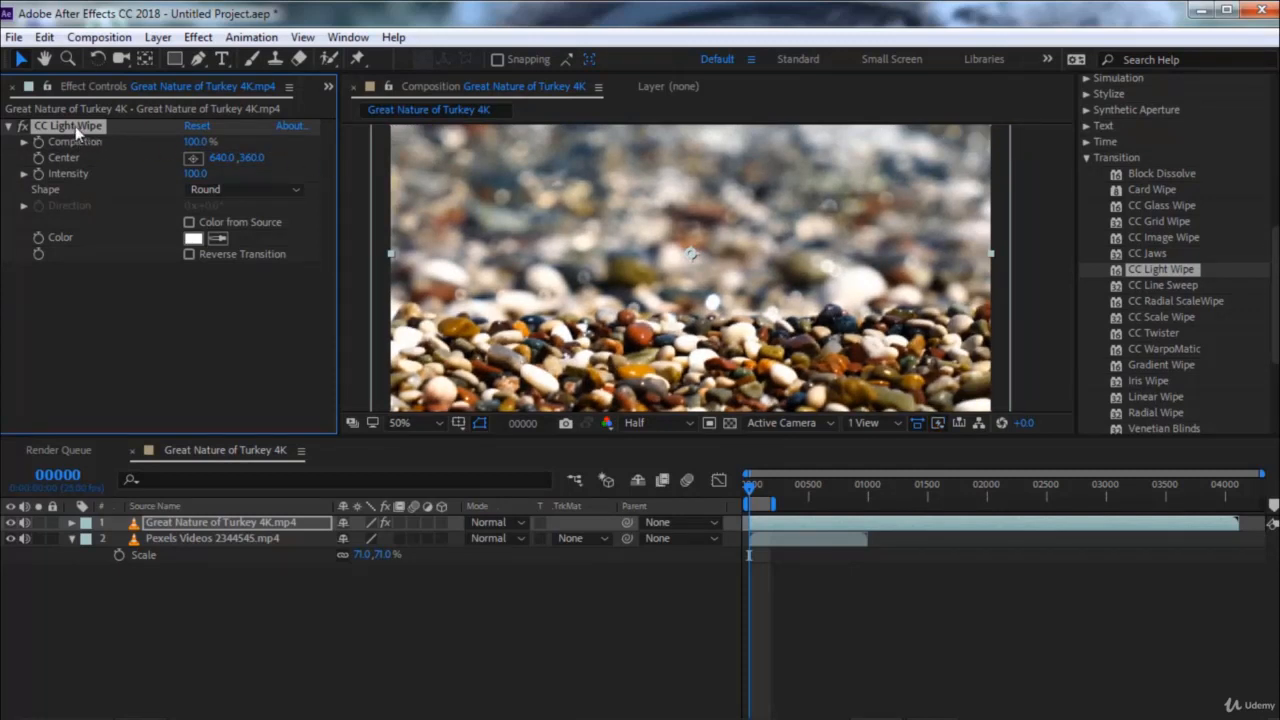
key("Delete")
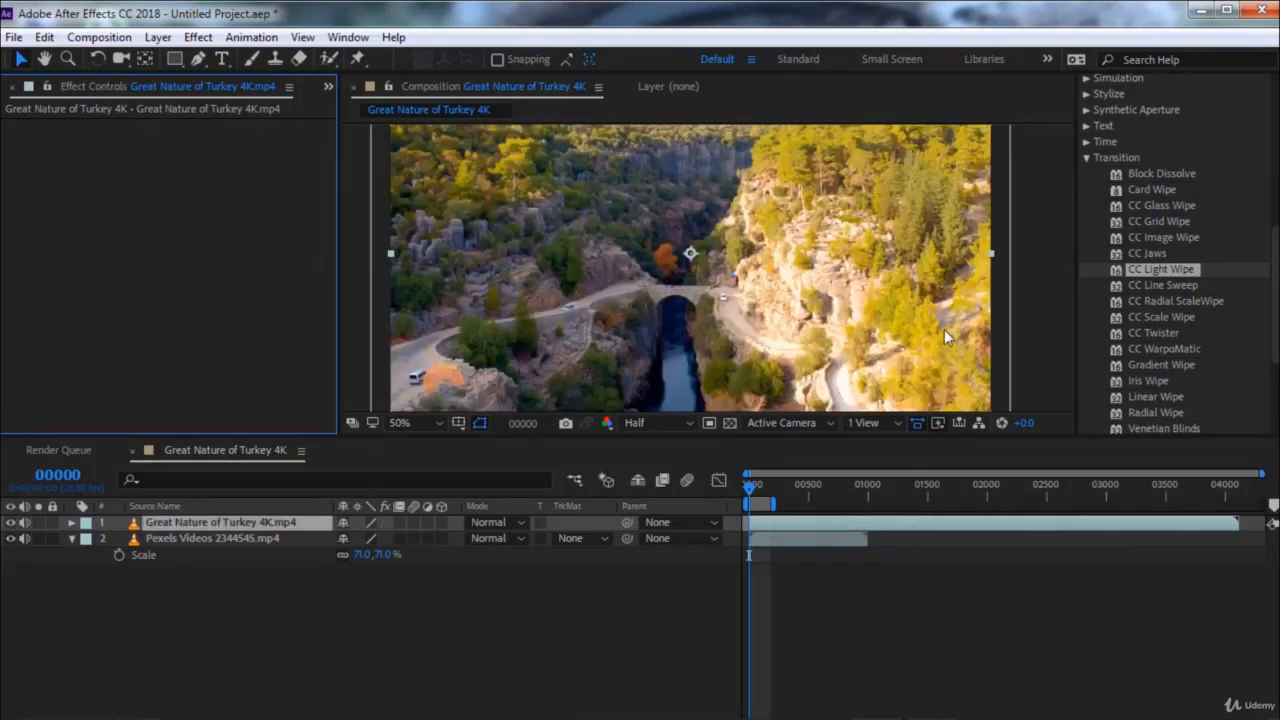
Apply CC Line Sweep to the clip with Completion 60, Direction 25°, Thickness 162 and Slant 60.1
left_click(1155, 285)
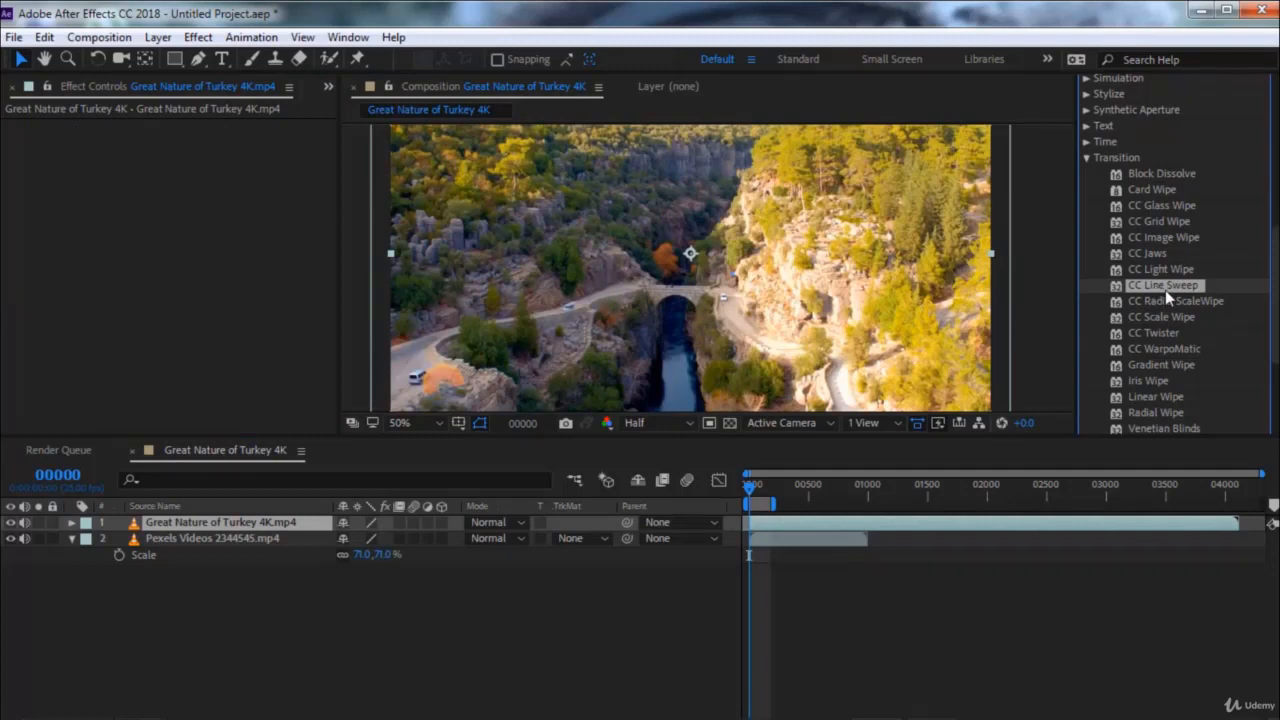
double_click(1165, 290)
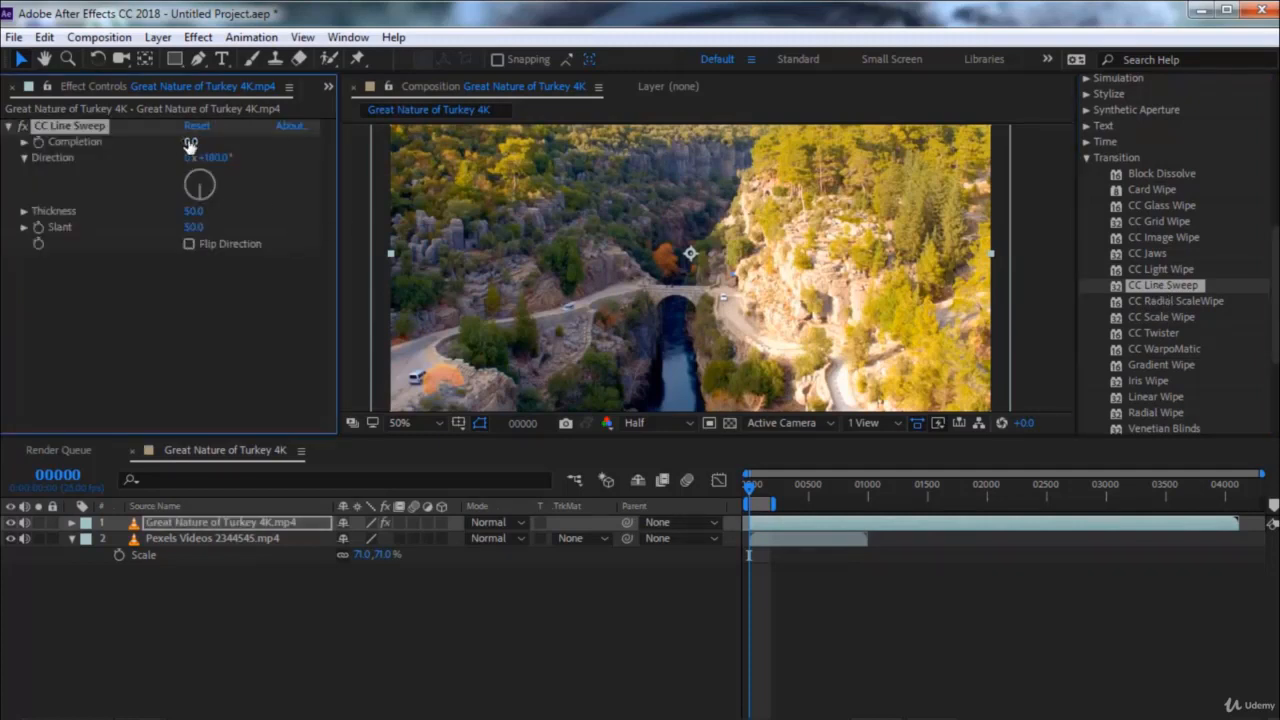
left_click_drag(190, 144, 262, 152)
left_click_drag(203, 193, 224, 134)
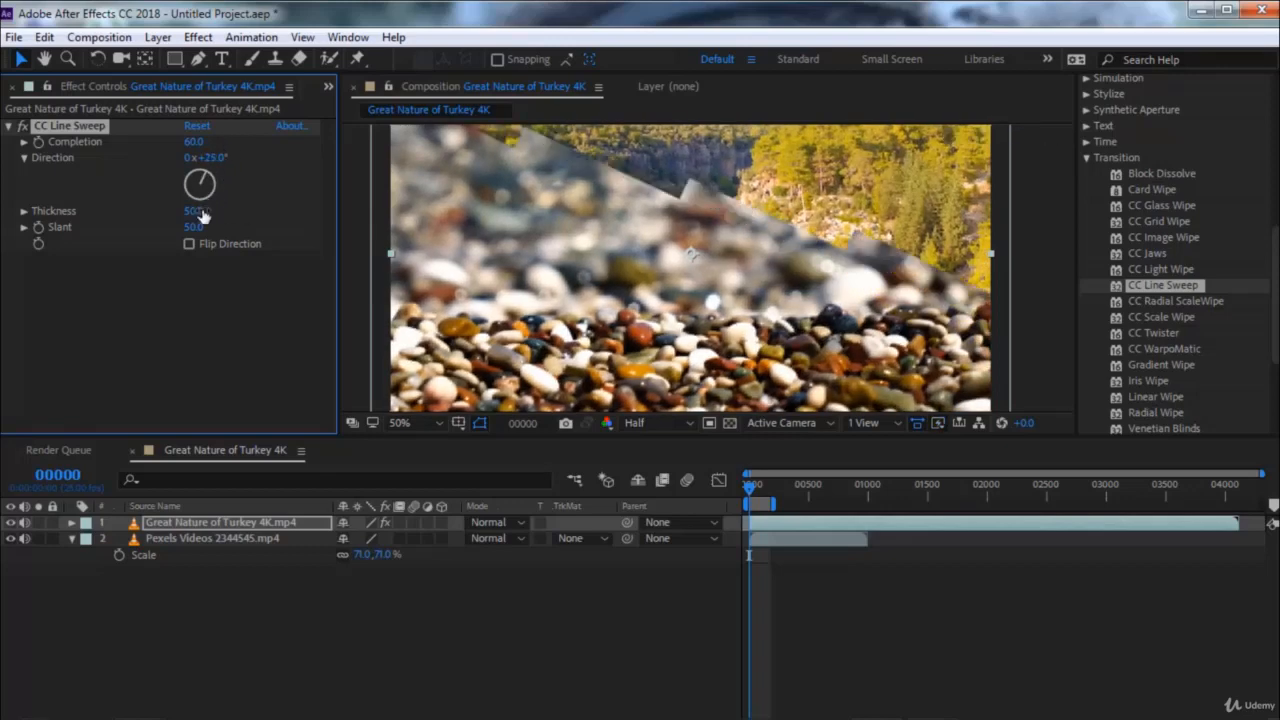
left_click_drag(218, 211, 288, 207)
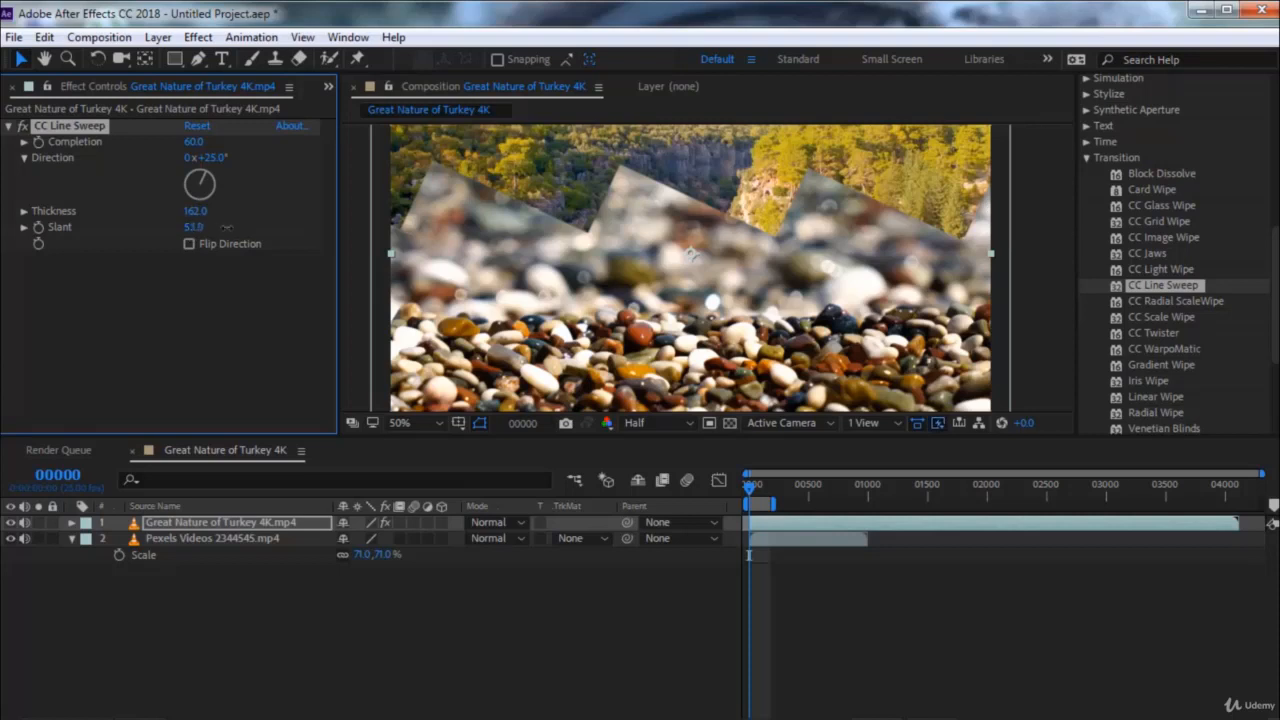
left_click_drag(226, 227, 285, 229)
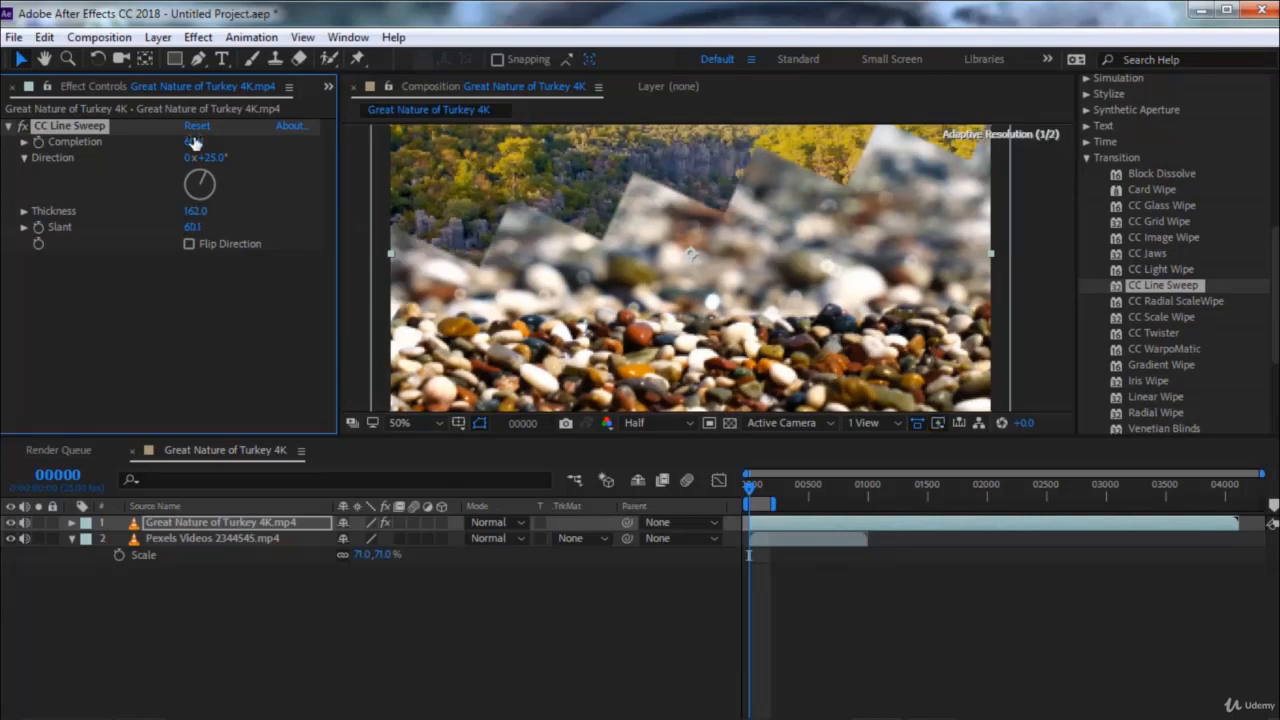
Keyframe the CC Line Sweep Completion from 0 at frame 0 to 100 at frame 142
left_click_drag(268, 148, 198, 142)
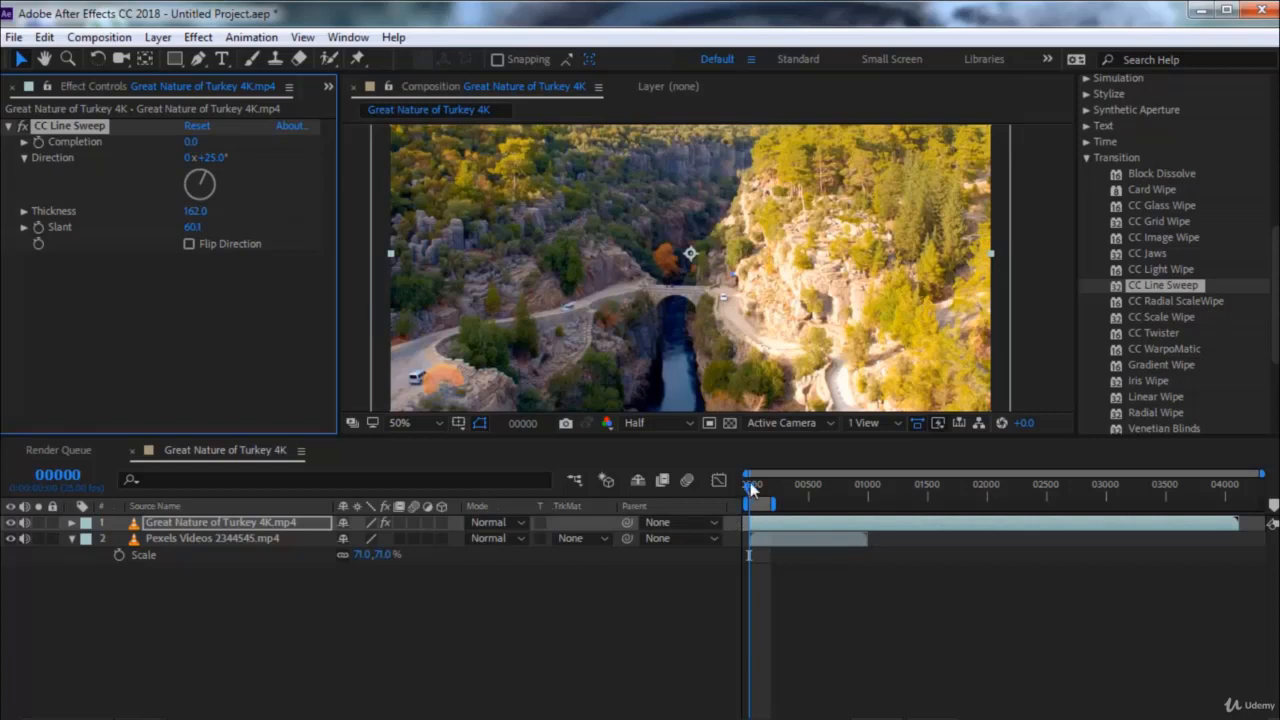
left_click(42, 140)
left_click_drag(747, 483, 766, 490)
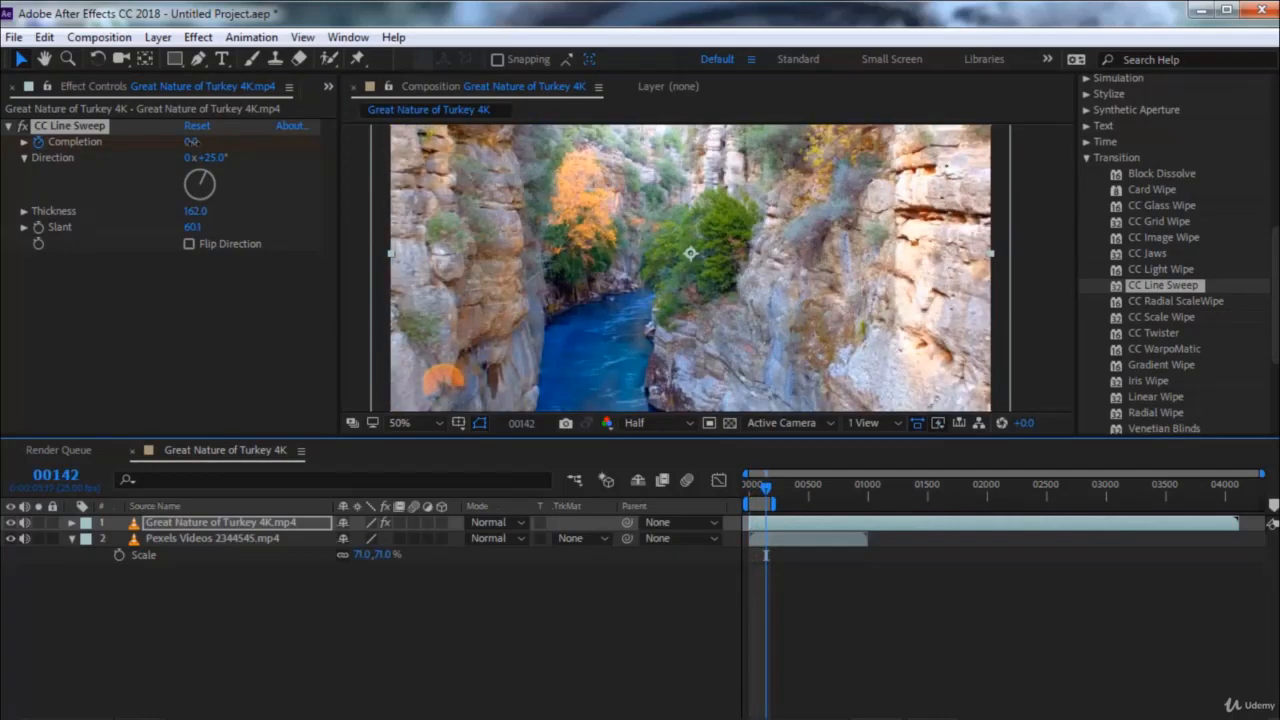
left_click_drag(192, 141, 300, 137)
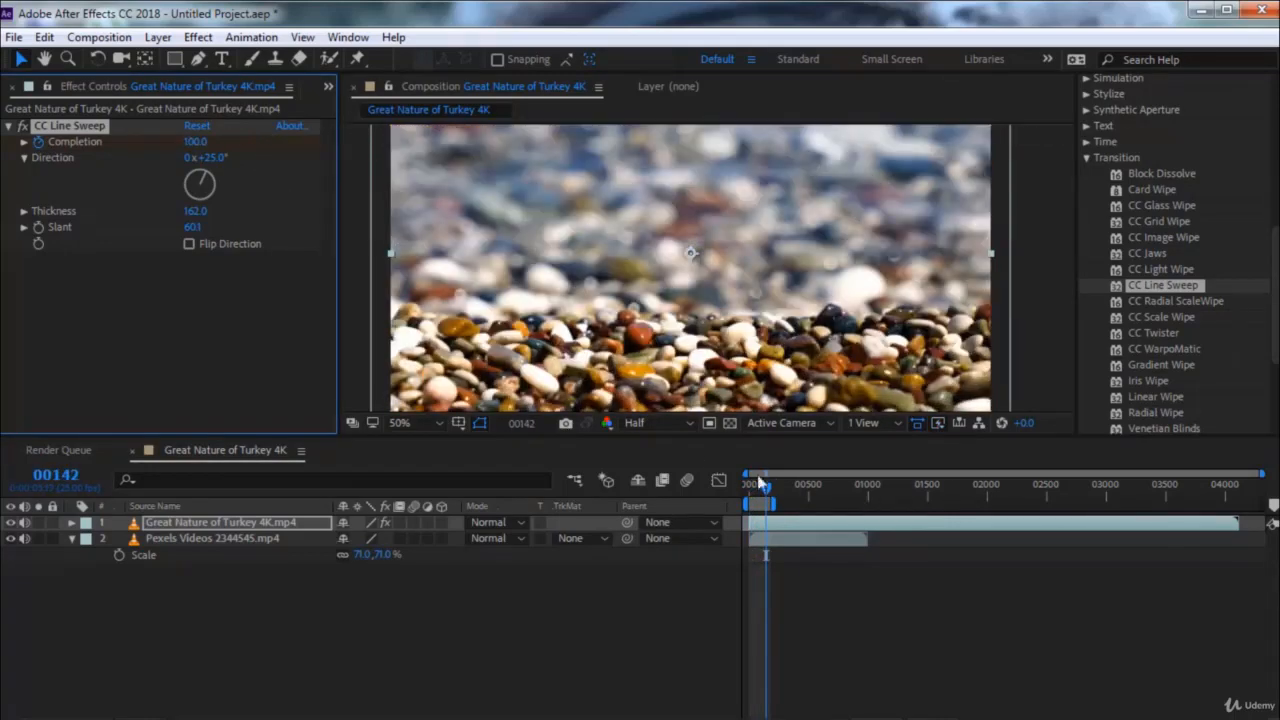
Preview the line sweep from the first frame, and remove CC Line Sweep from the clip
left_click_drag(757, 483, 746, 485)
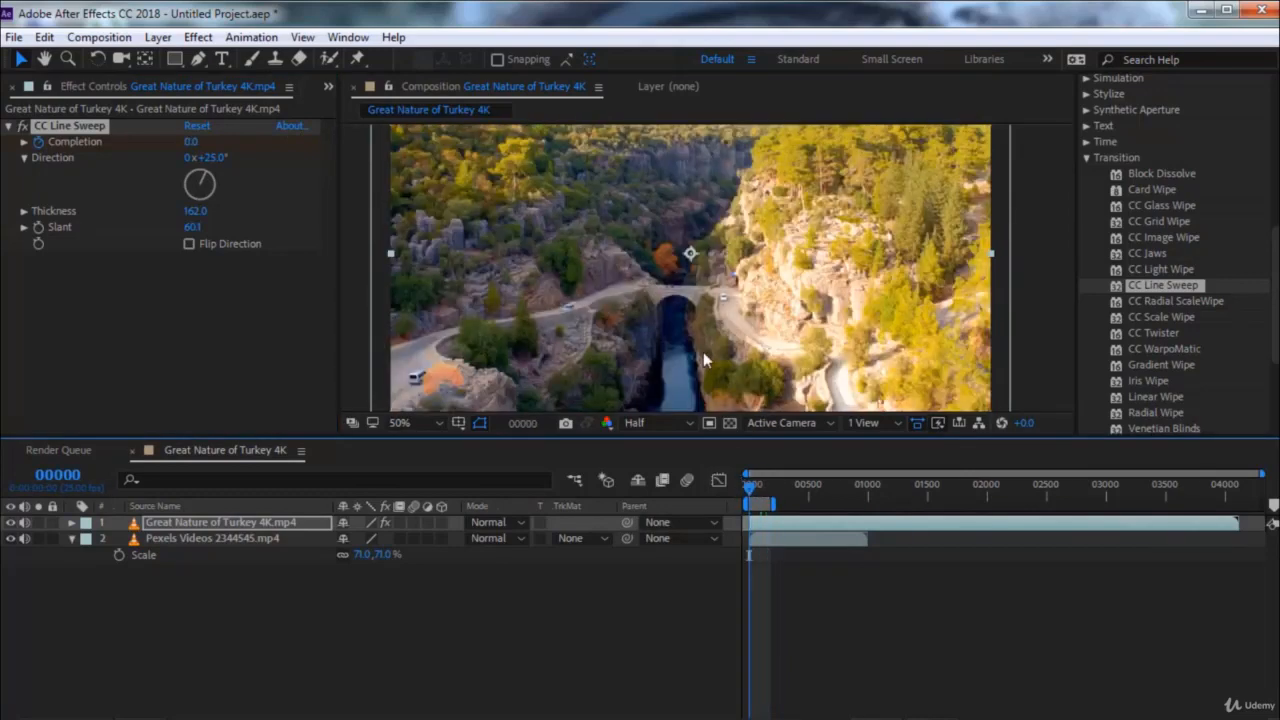
key("space")
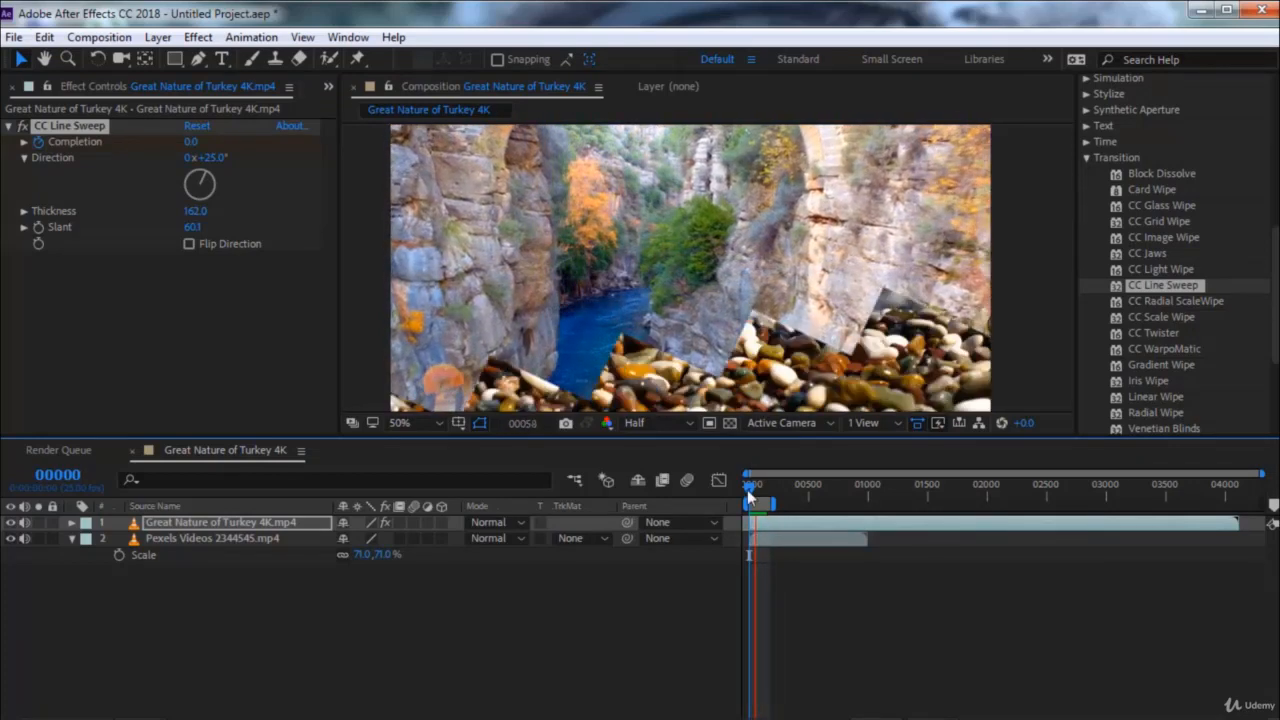
key("space")
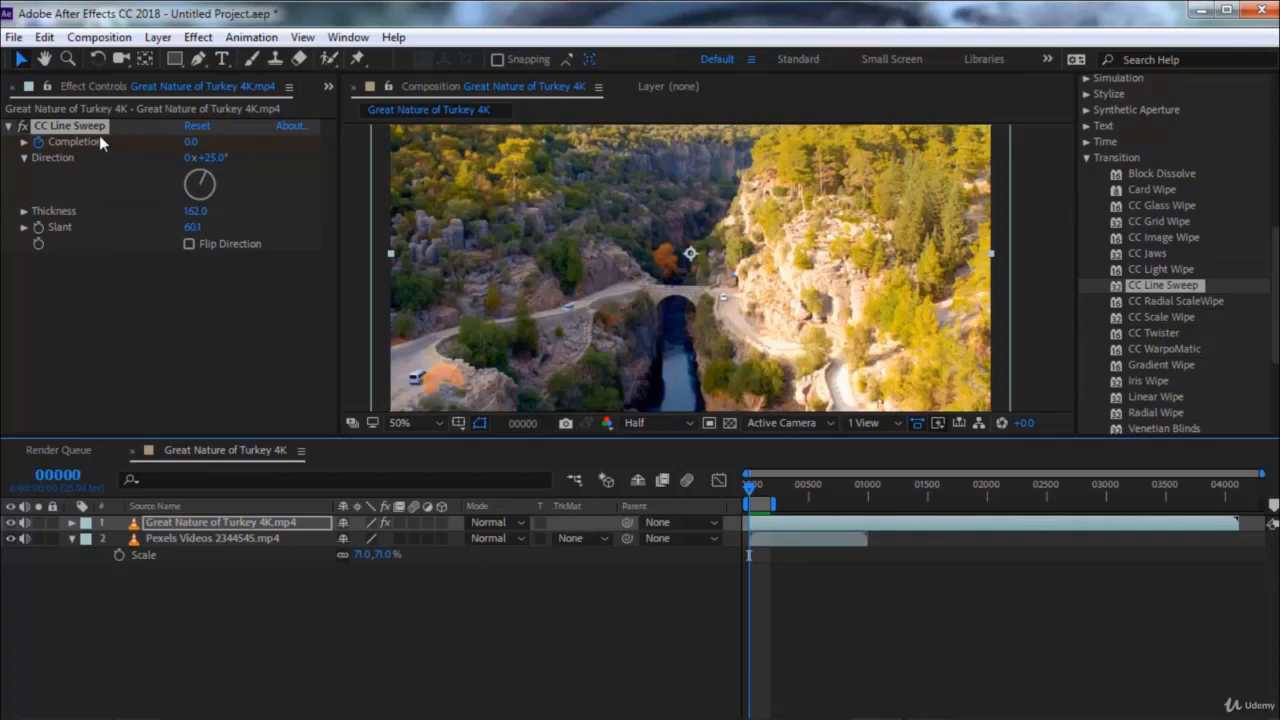
left_click(70, 126)
key("Delete")
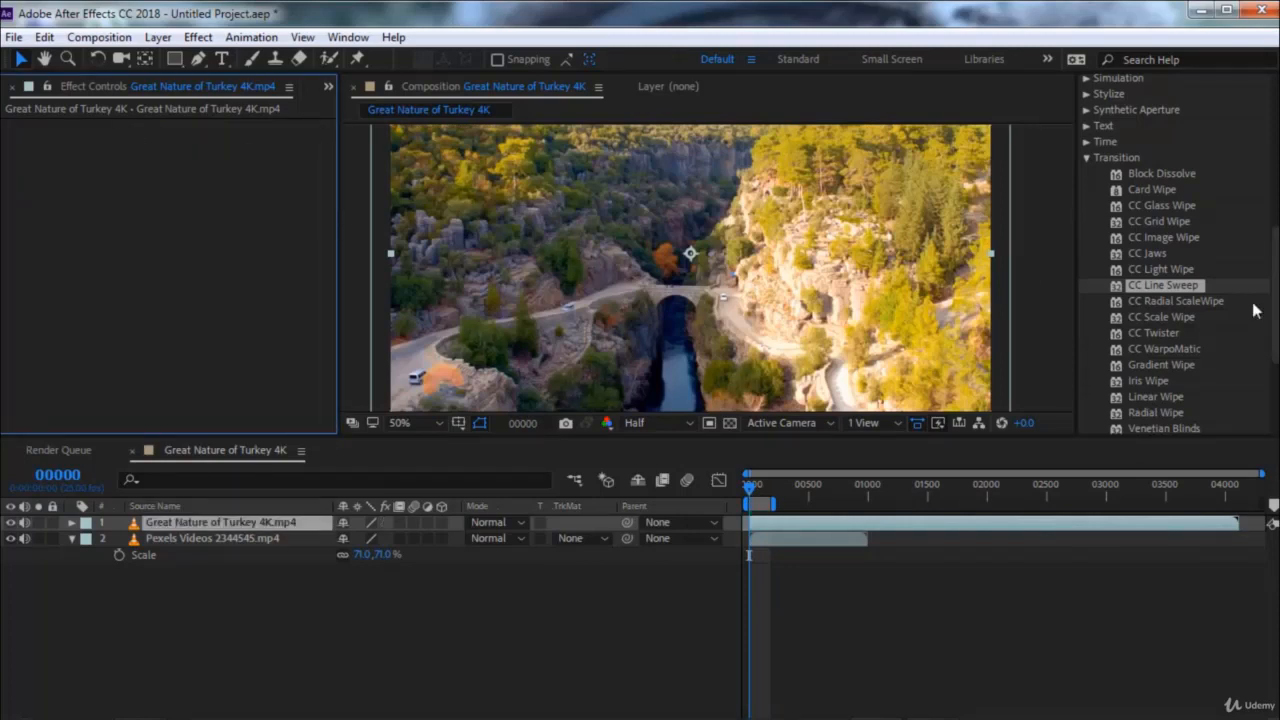
Apply CC Radial ScaleWipe to the clip, try out its Completion back to 0%, and set its Center to 638, 360
left_click(1173, 303)
double_click(1172, 305)
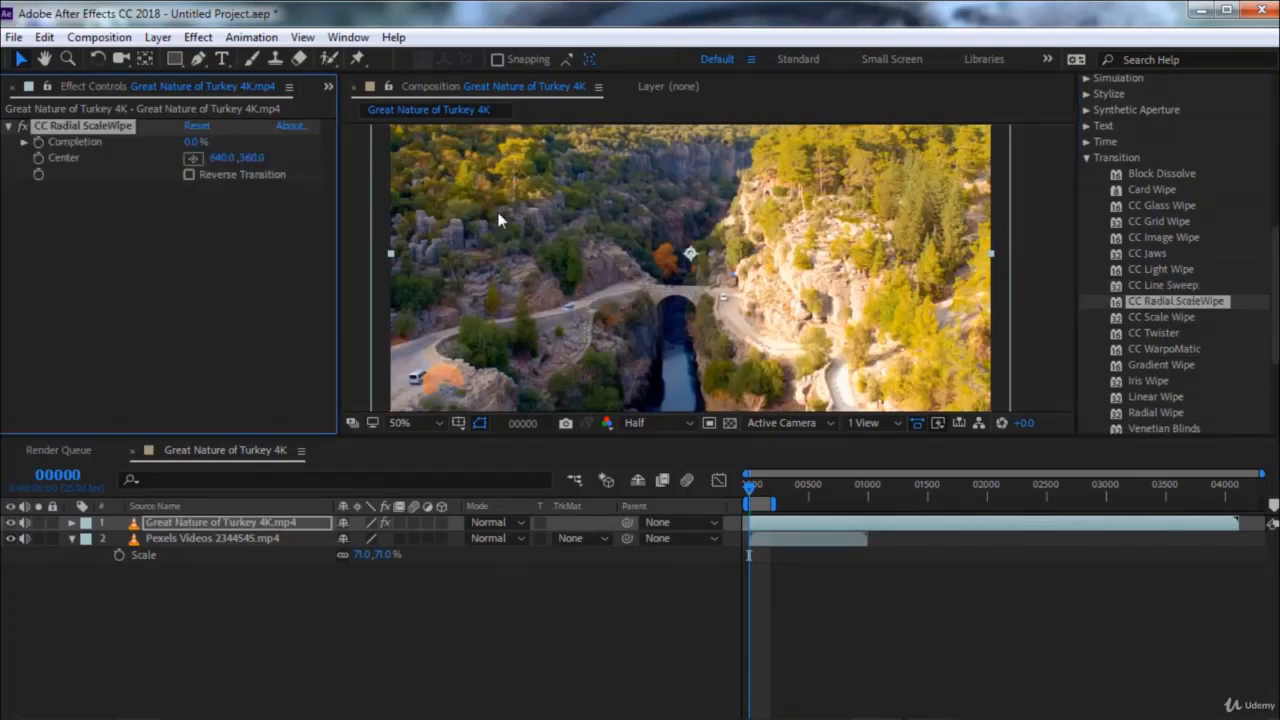
mouse_move(191, 148)
left_mouse_down()
mouse_move(278, 153)
mouse_move(203, 155)
left_mouse_up()
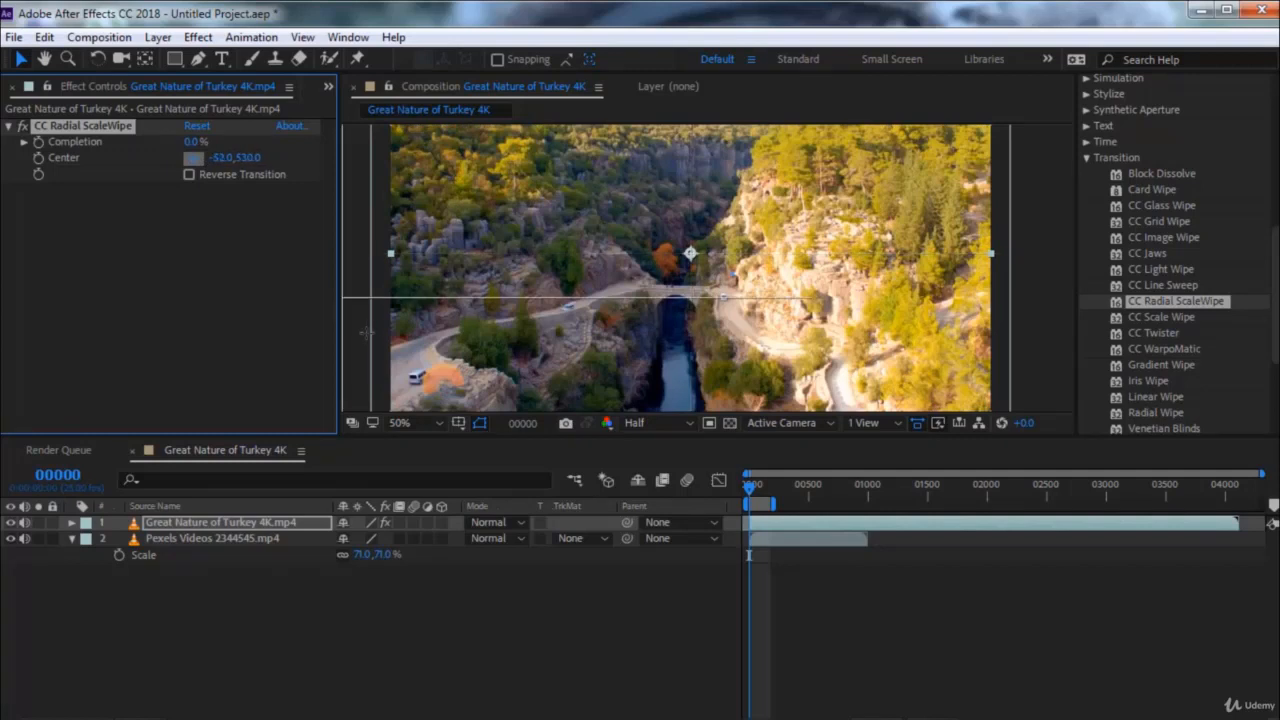
left_click(690, 254)
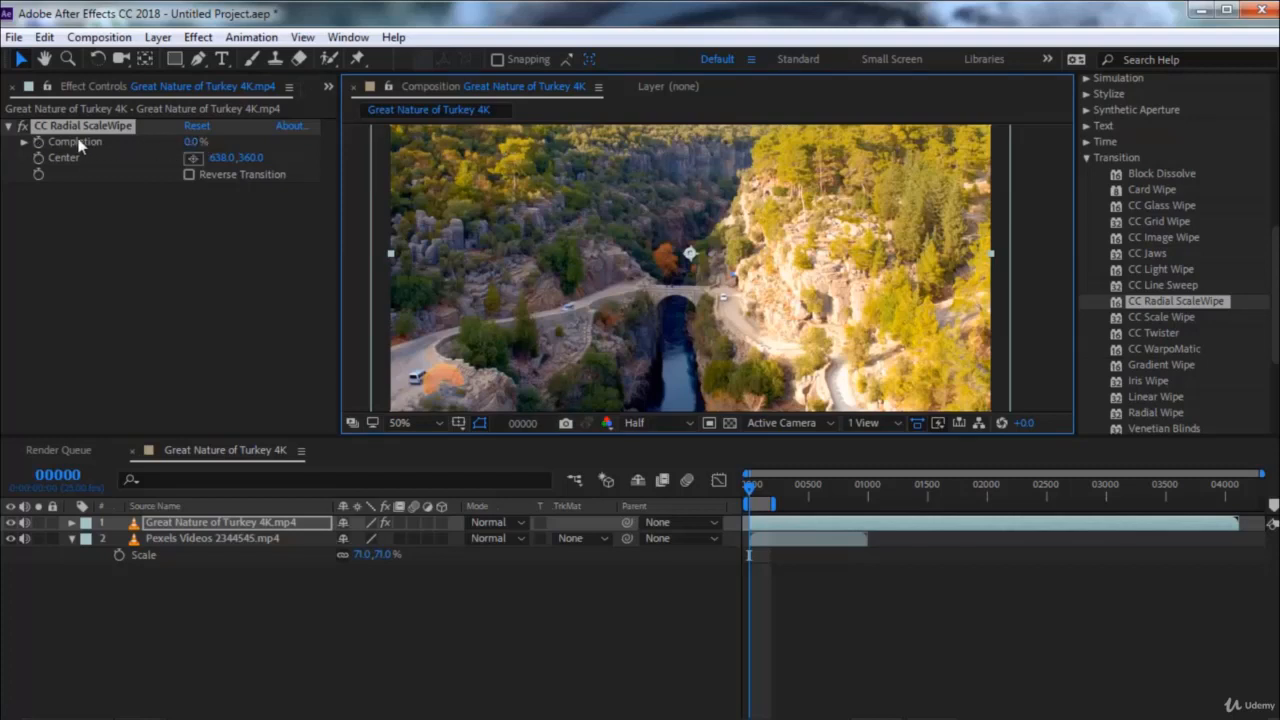
Keyframe the CC Radial ScaleWipe Completion from 0% at frame 0 to 100% at frame 142
left_click(37, 145)
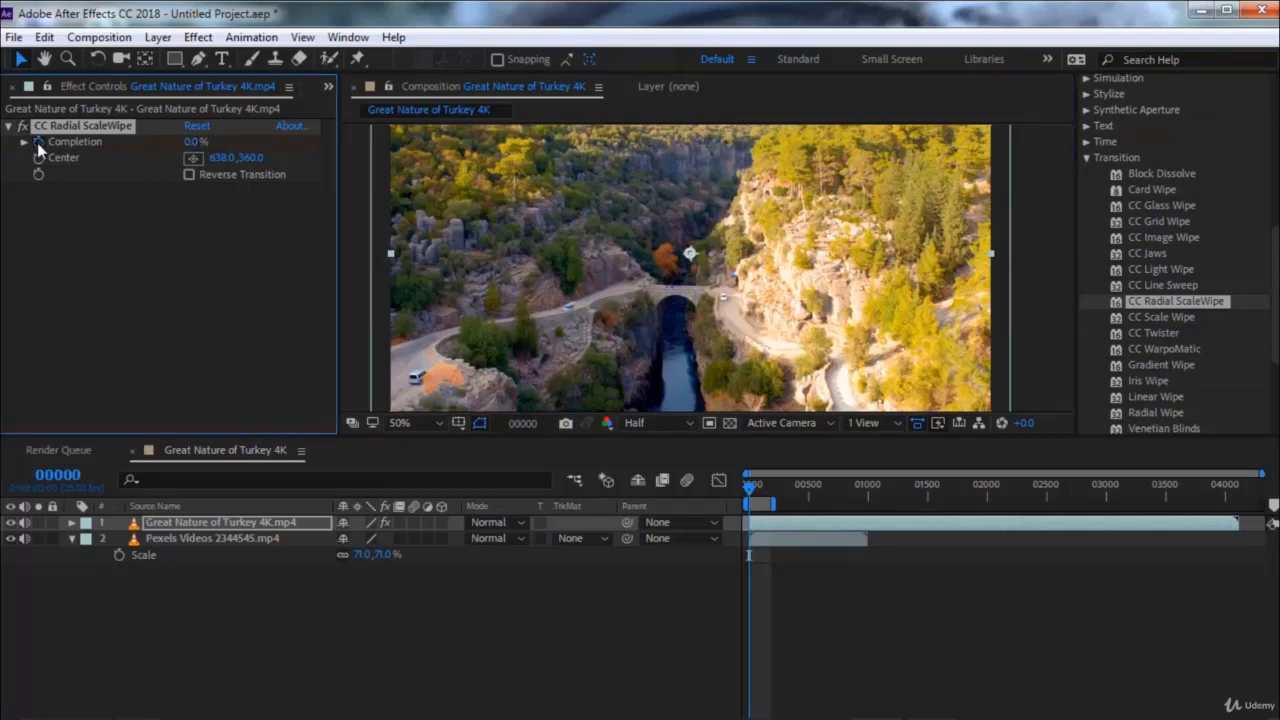
double_click(97, 128)
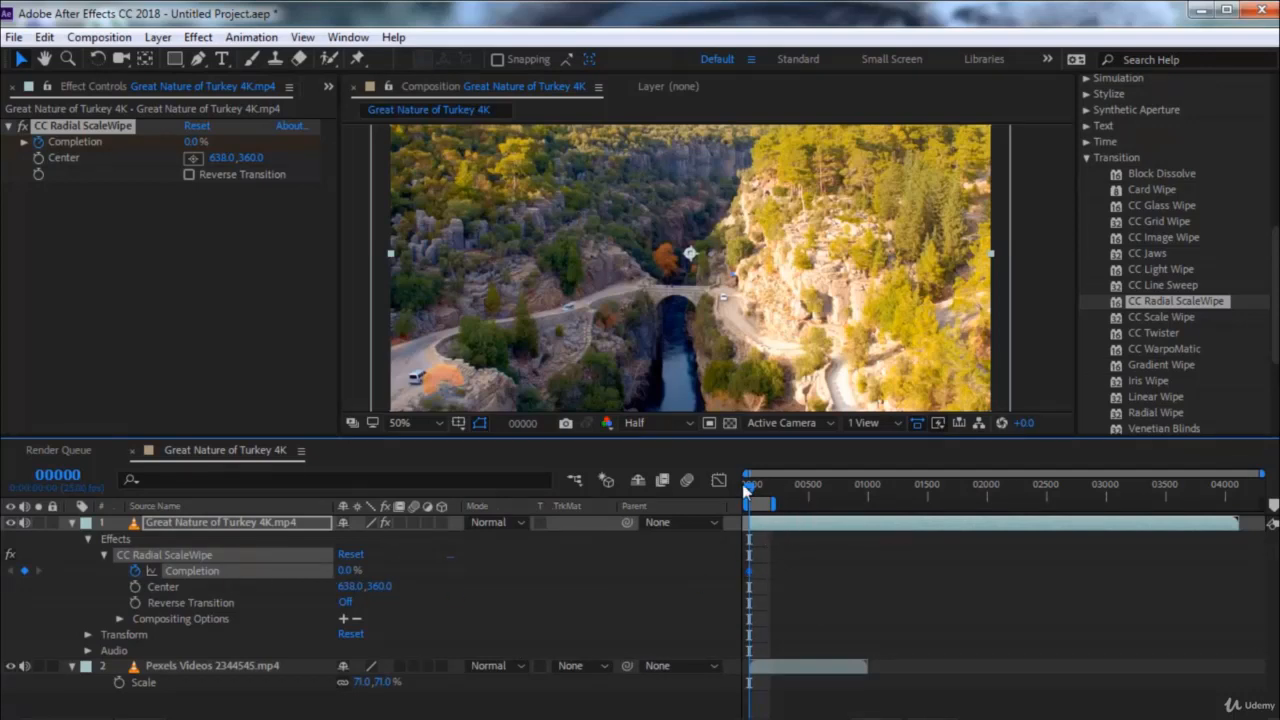
left_click_drag(742, 484, 766, 484)
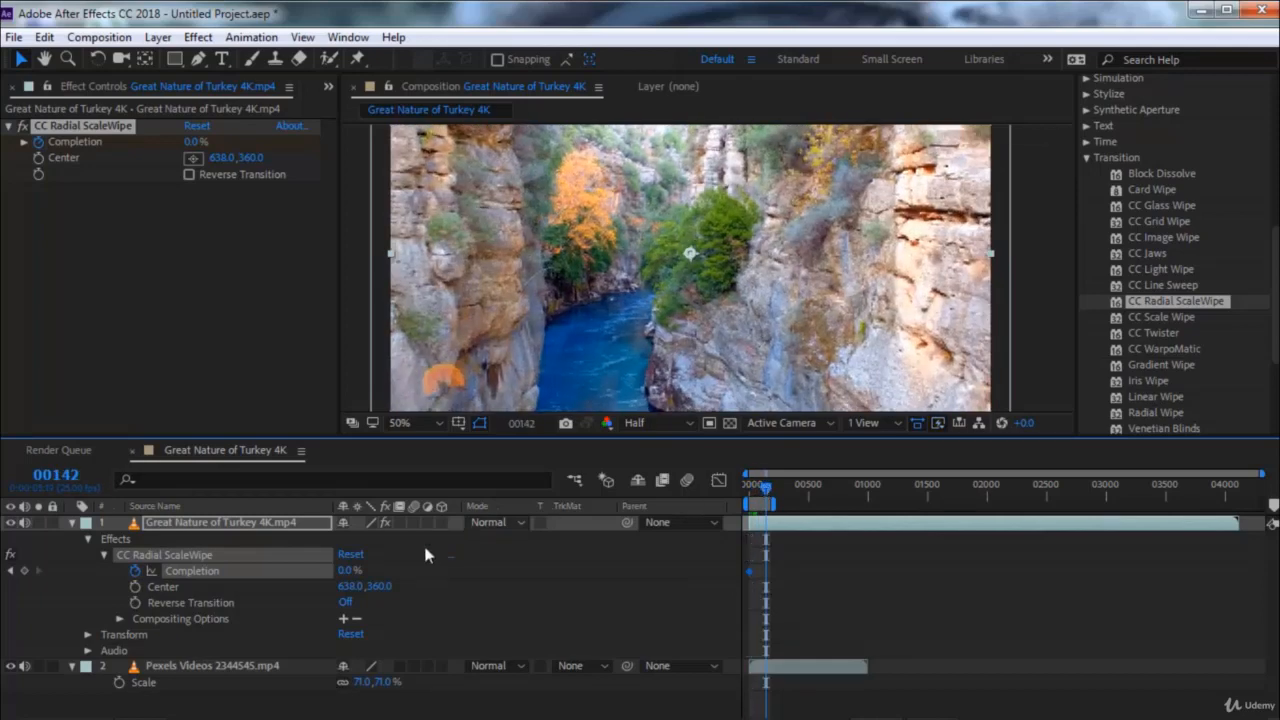
left_click_drag(344, 577, 486, 571)
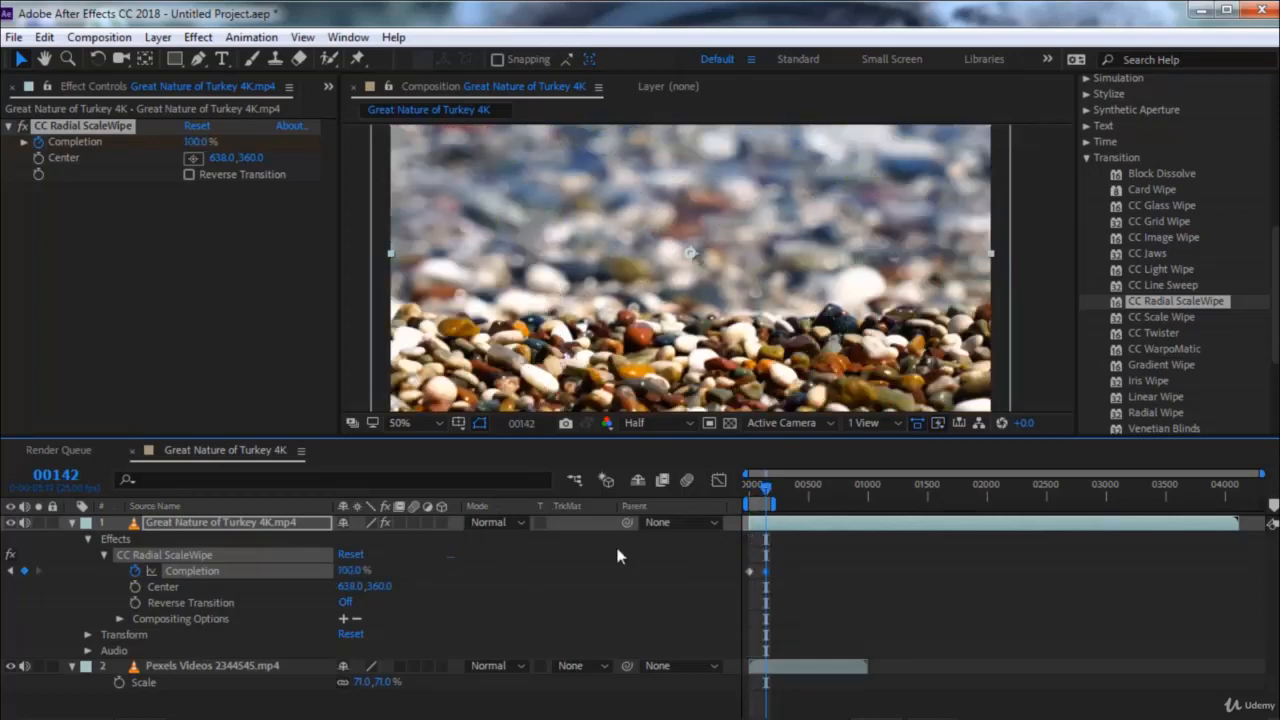
Preview the radial scale wipe from the first frame, and inspect it at frame 63
left_click_drag(766, 487, 702, 485)
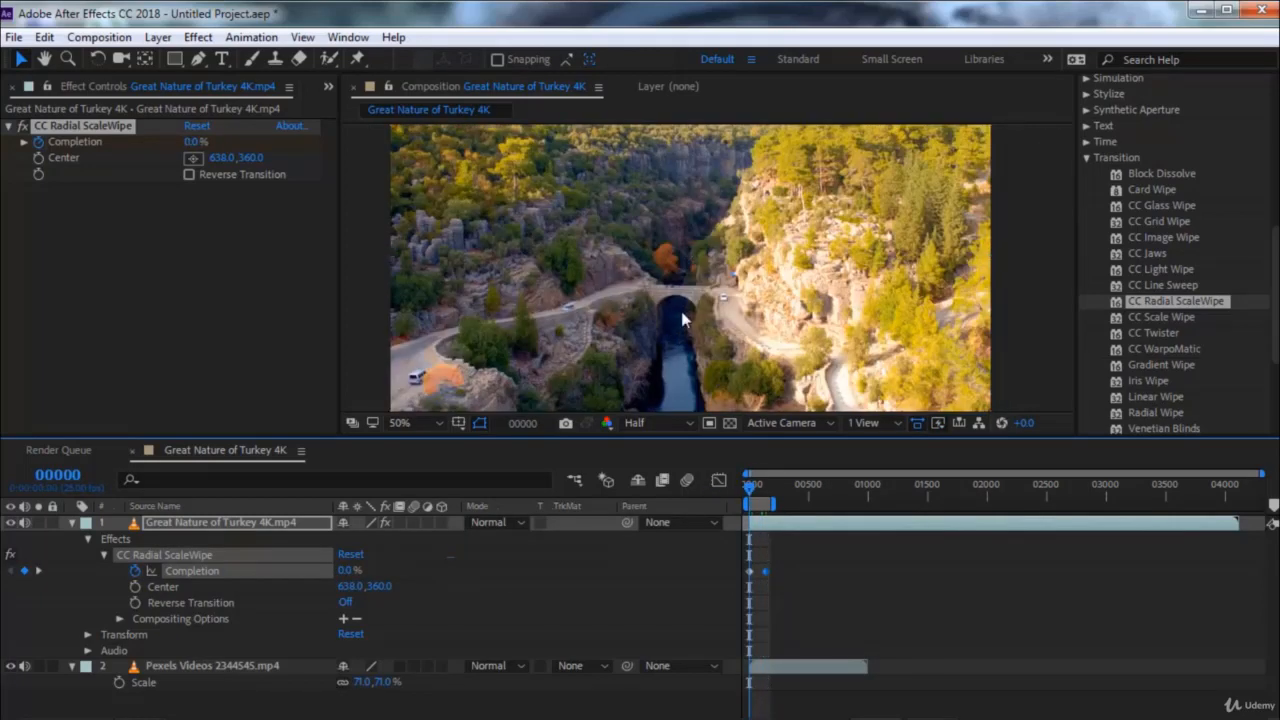
key("space")
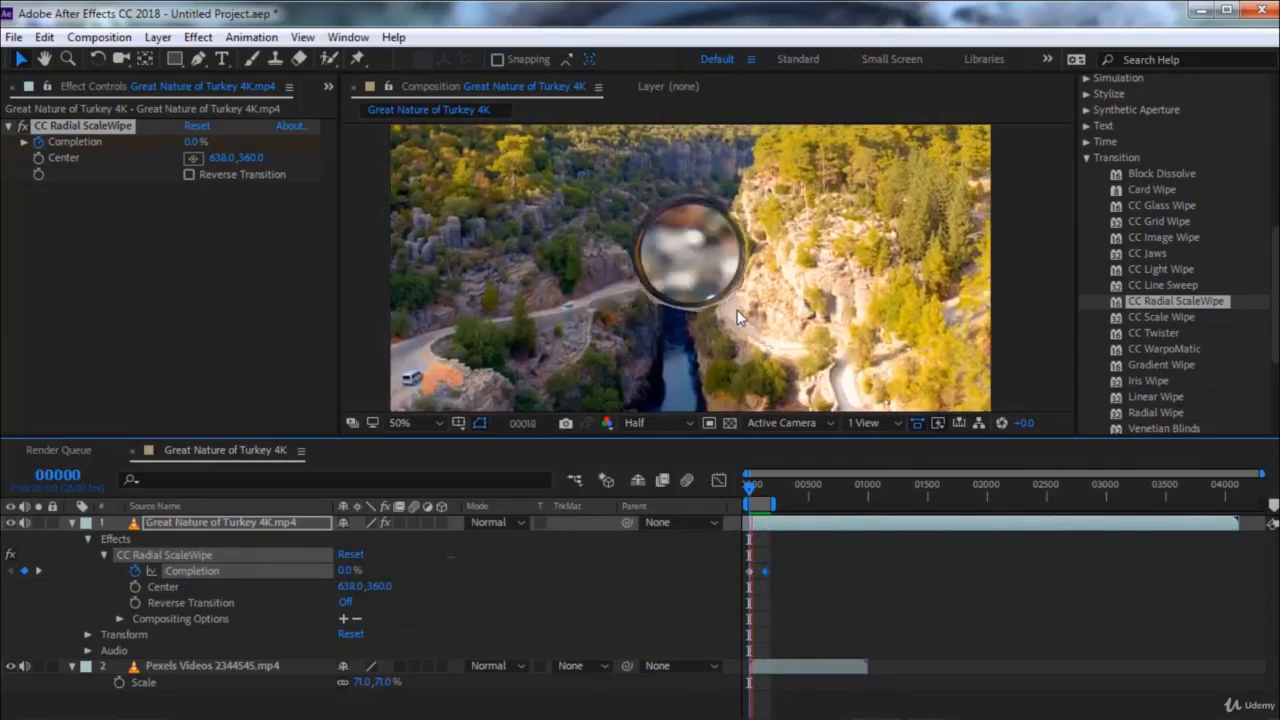
left_click(756, 488)
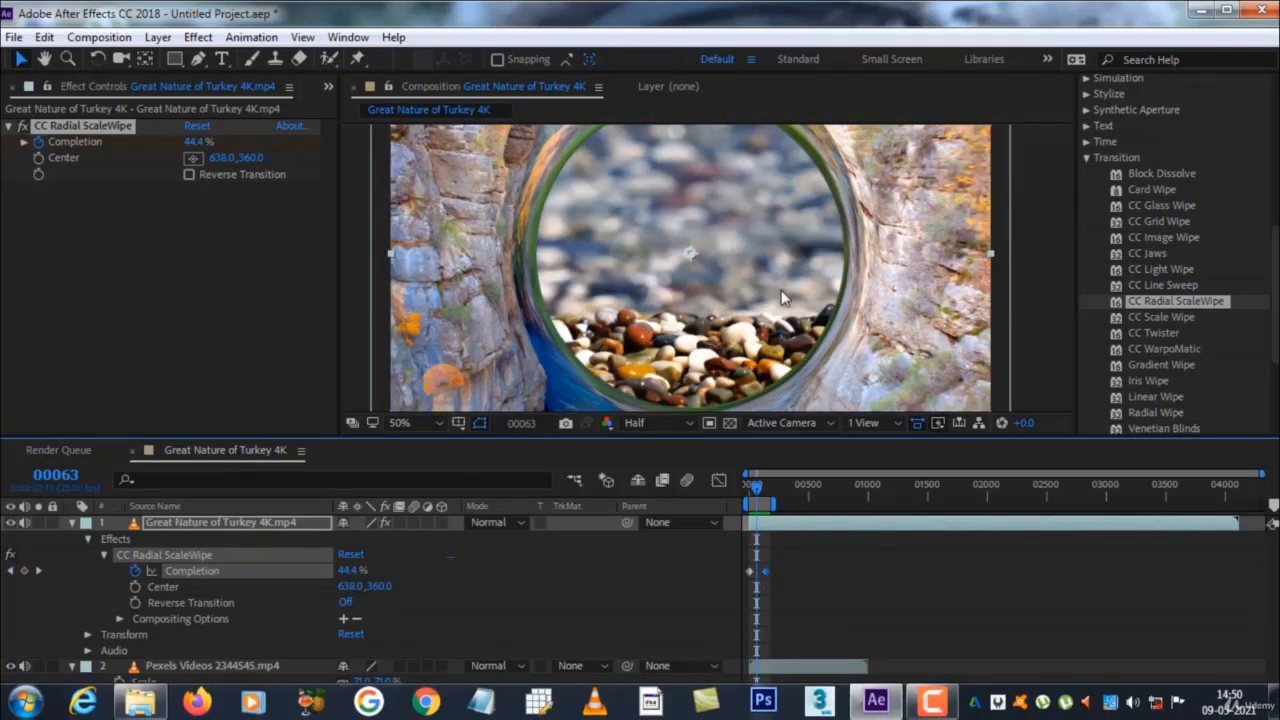
Move the ending Completion keyframe to about frame 52, and preview with the work area shortened to about frame 83
double_click(740, 25)
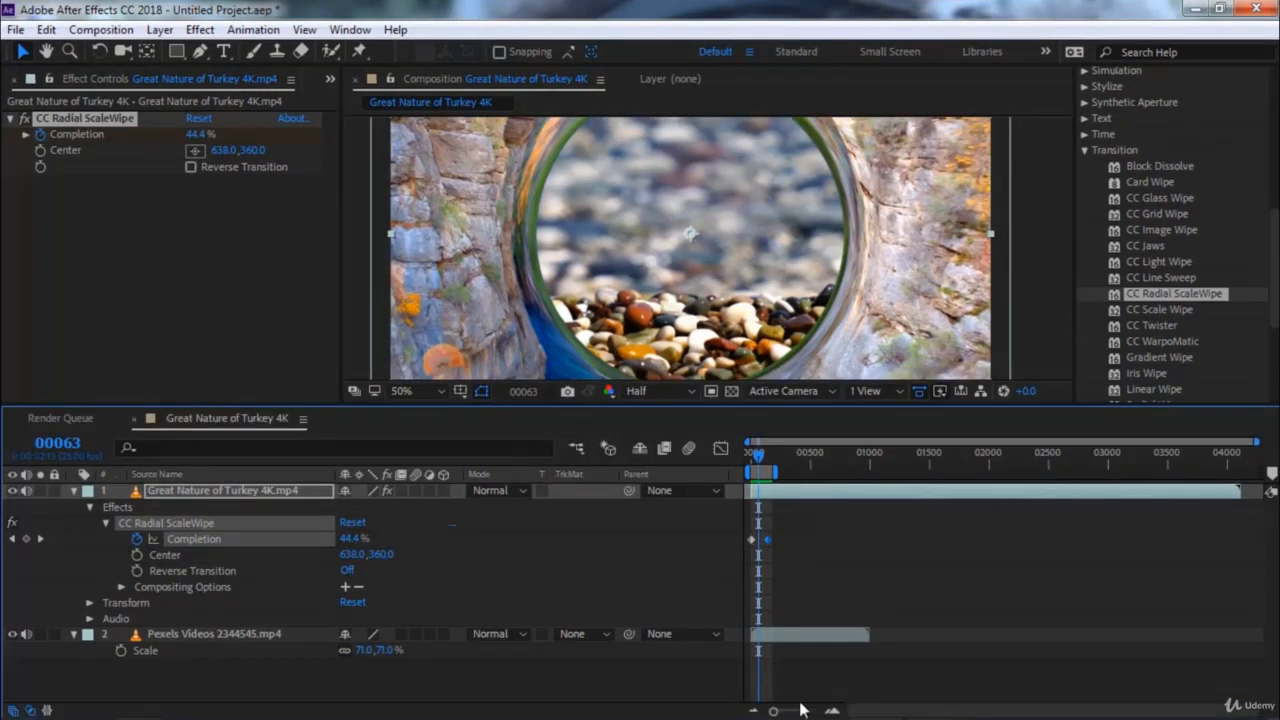
left_click_drag(774, 711, 808, 711)
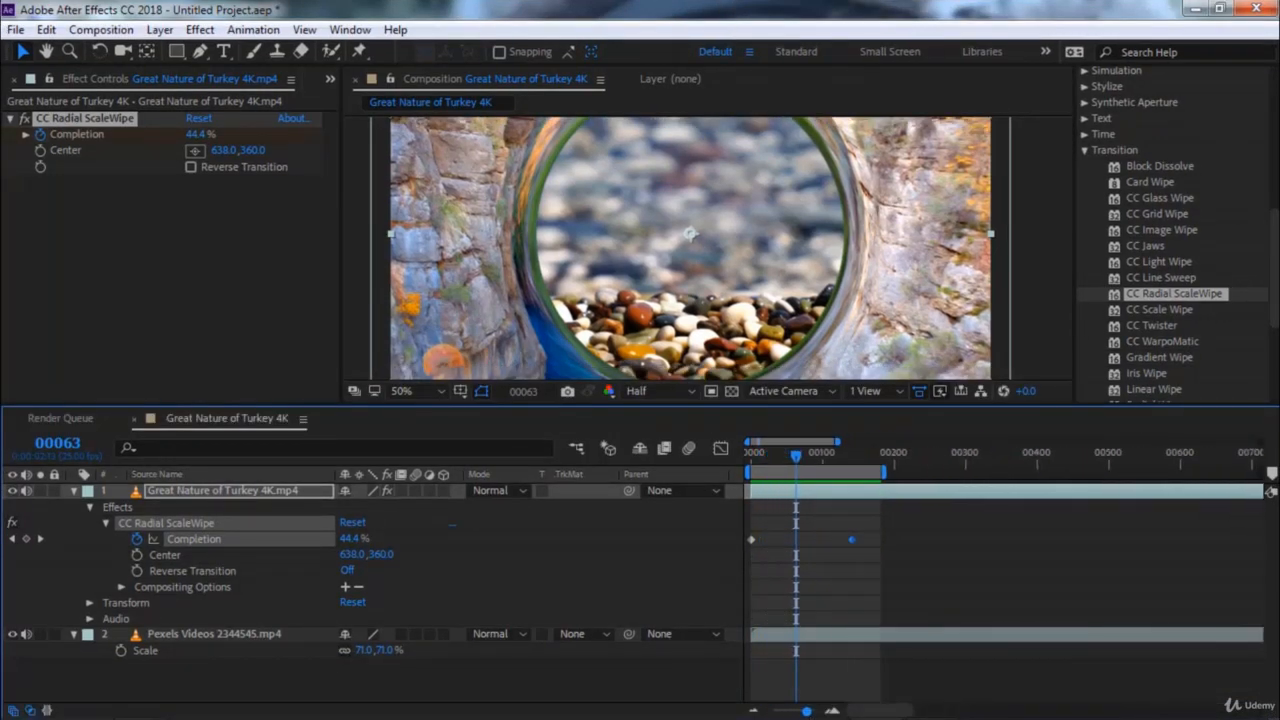
left_click_drag(891, 541, 803, 540)
left_click_drag(788, 456, 727, 456)
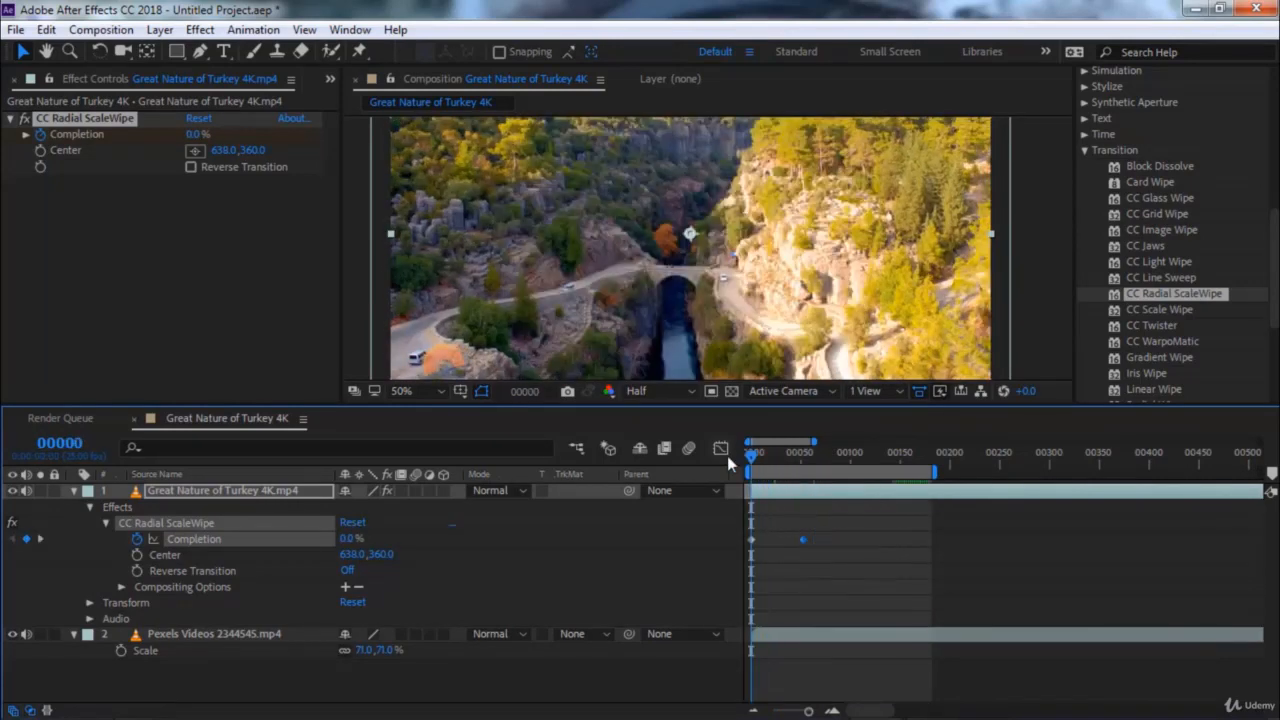
key("space")
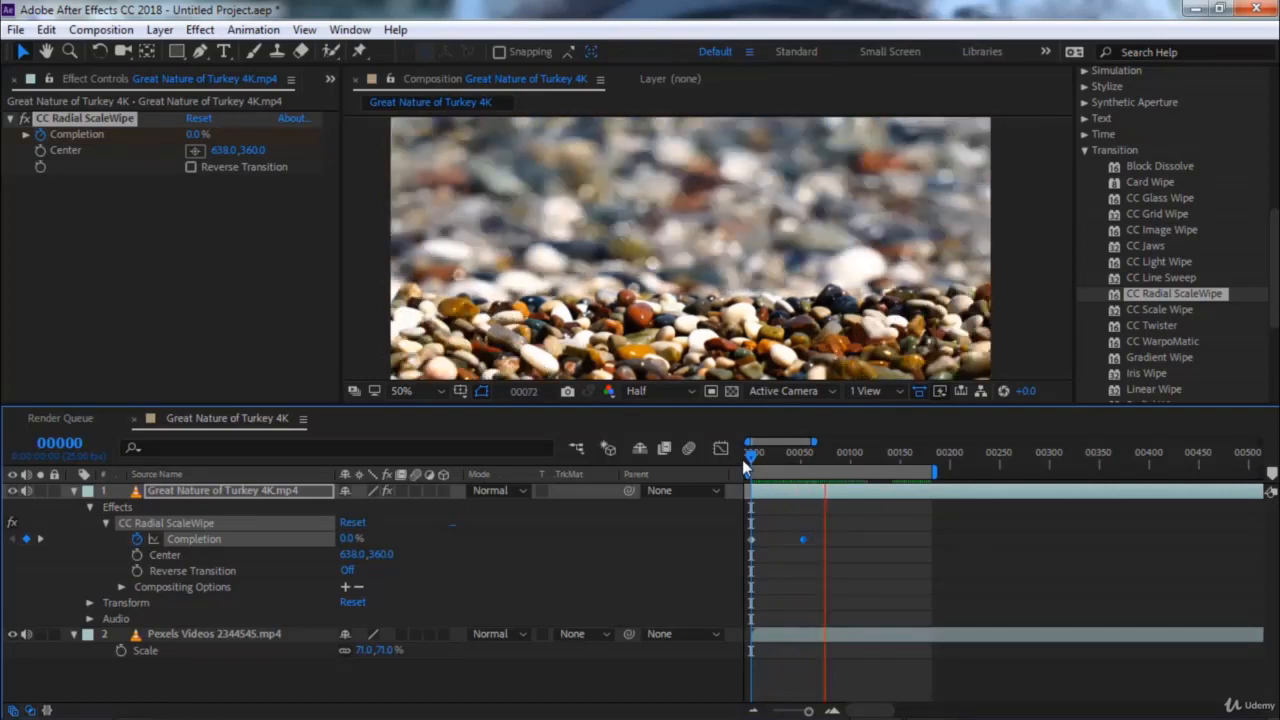
left_click_drag(936, 471, 732, 456)
key("space")
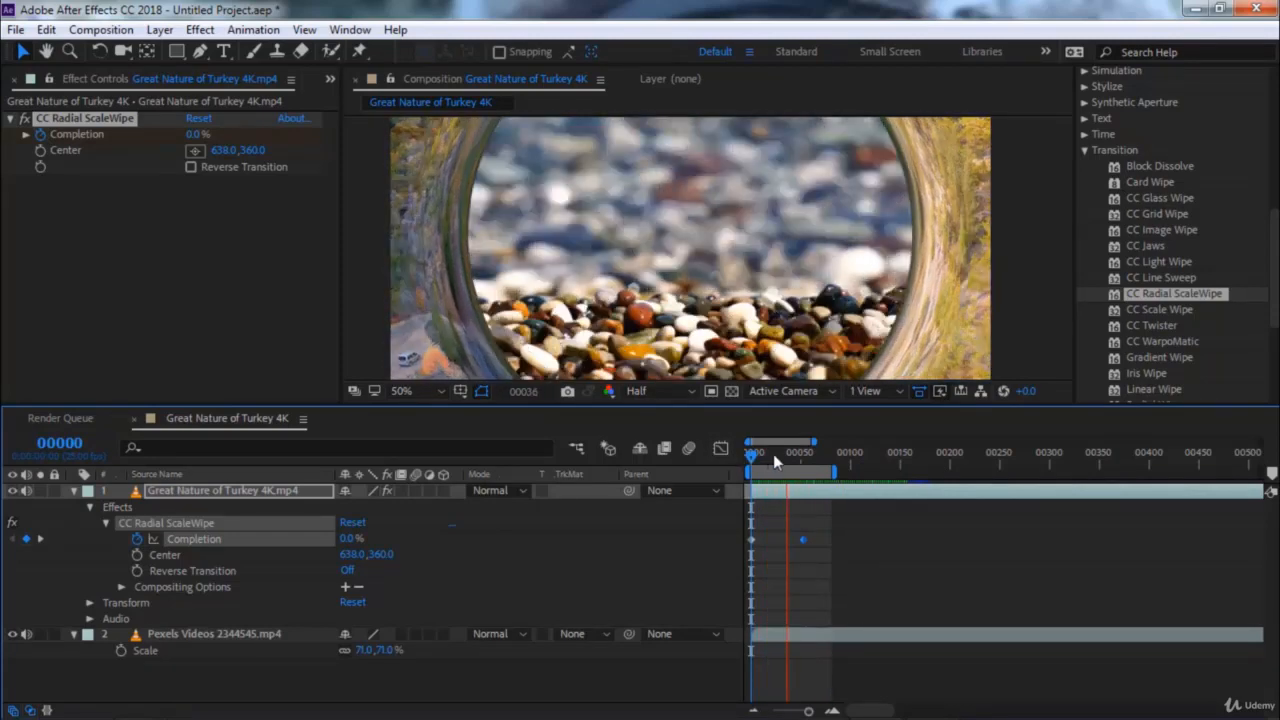
Move the ending Completion keyframe to frame 25 and preview the faster wipe from the start
left_click(802, 540)
left_click_drag(801, 541, 772, 539)
left_click_drag(752, 463, 727, 463)
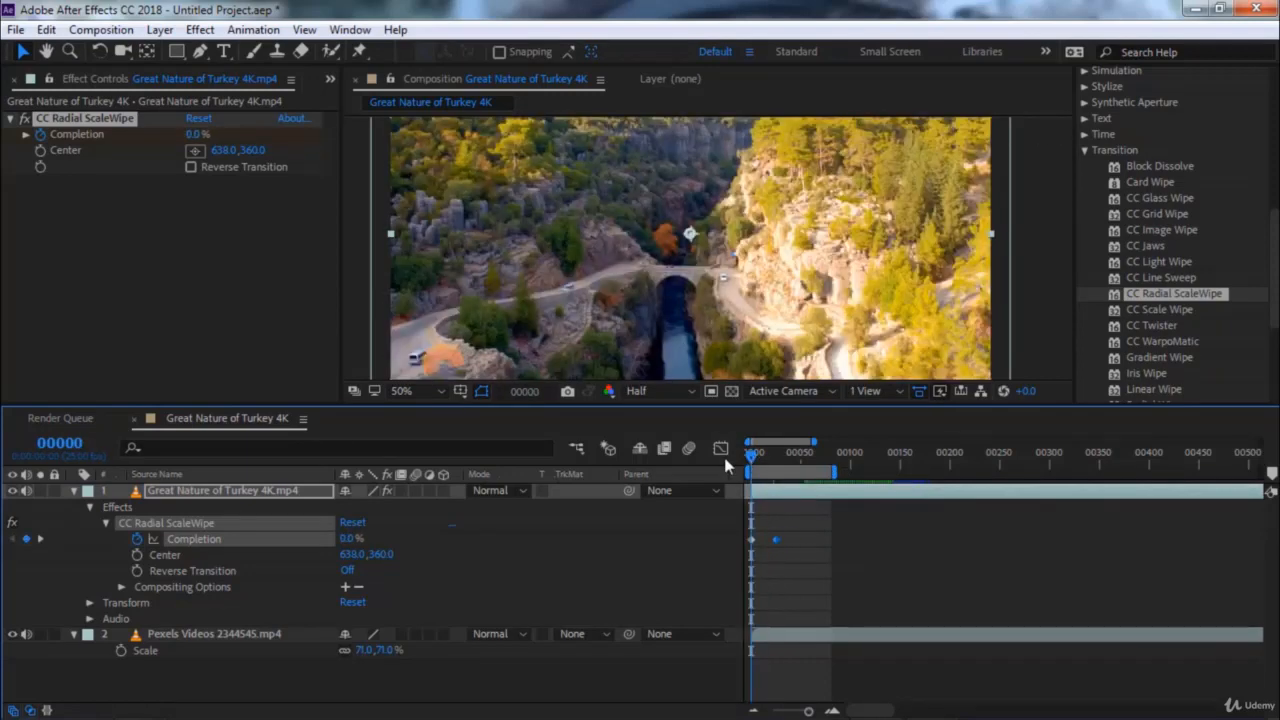
key("space")
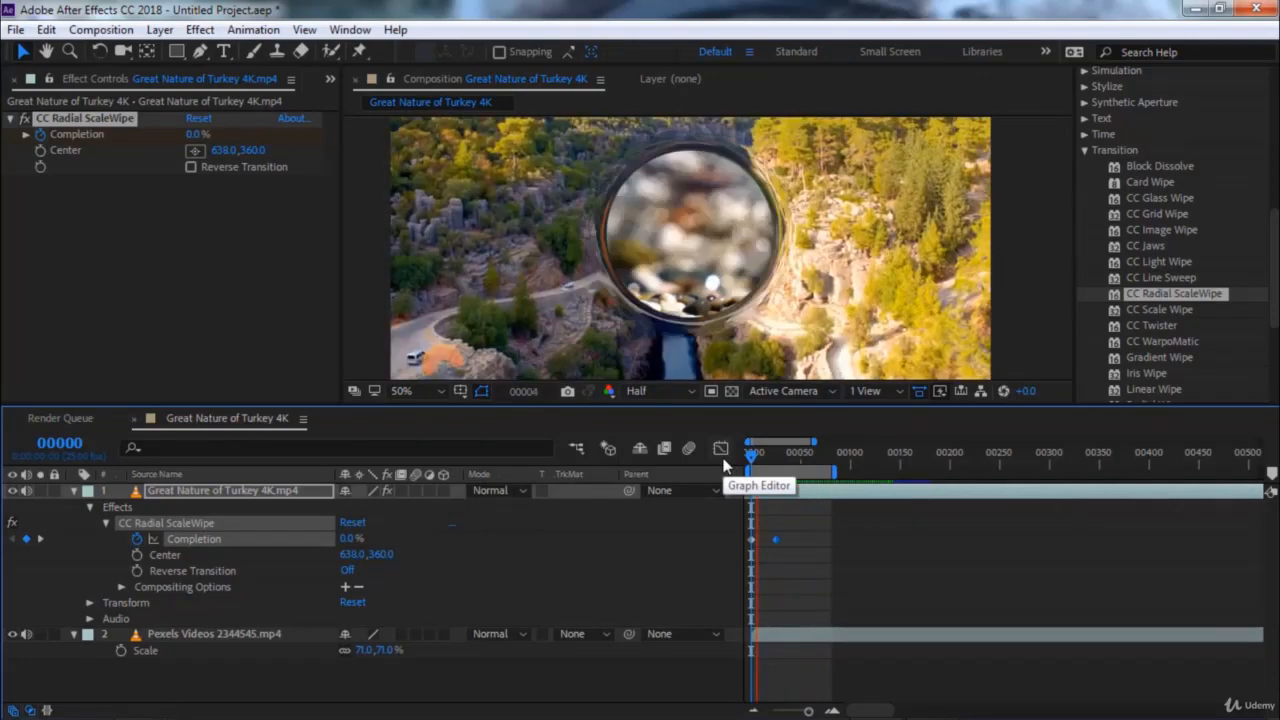
Move the ending Completion keyframe to about frame 13 and preview the wipe from the first frame
left_click(770, 460)
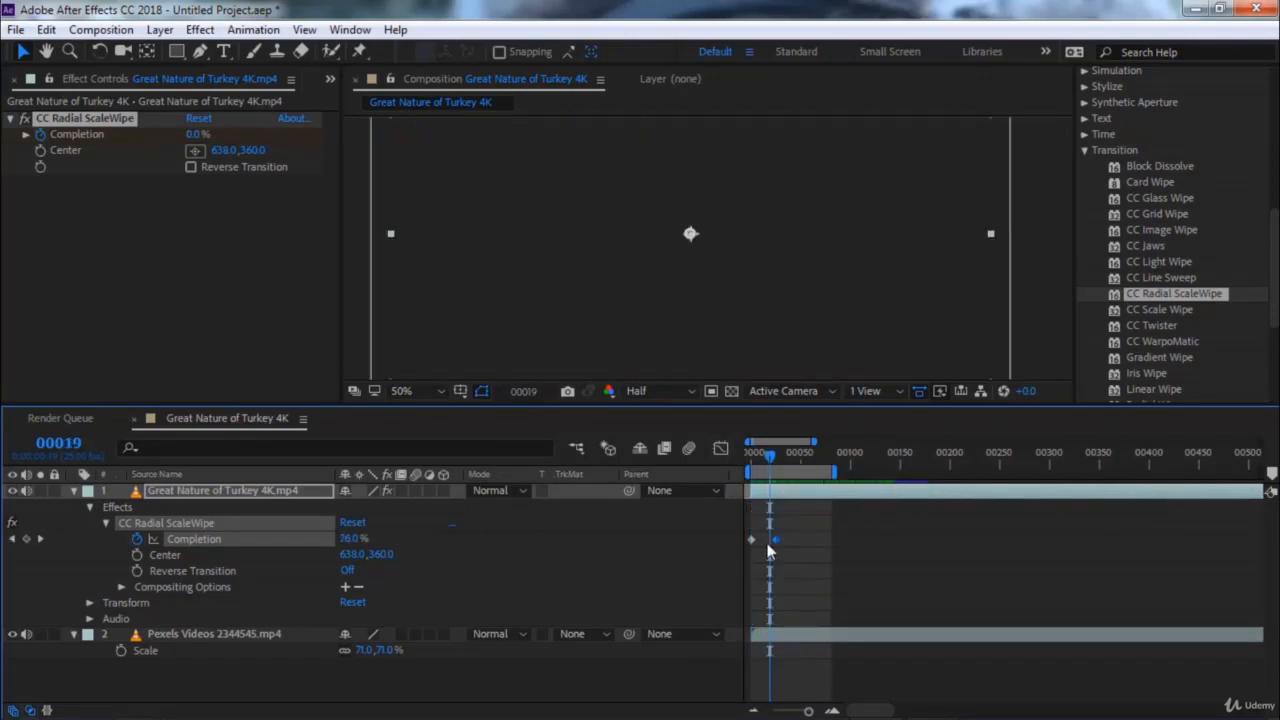
left_click_drag(776, 540, 765, 546)
key("Home")
key("space")
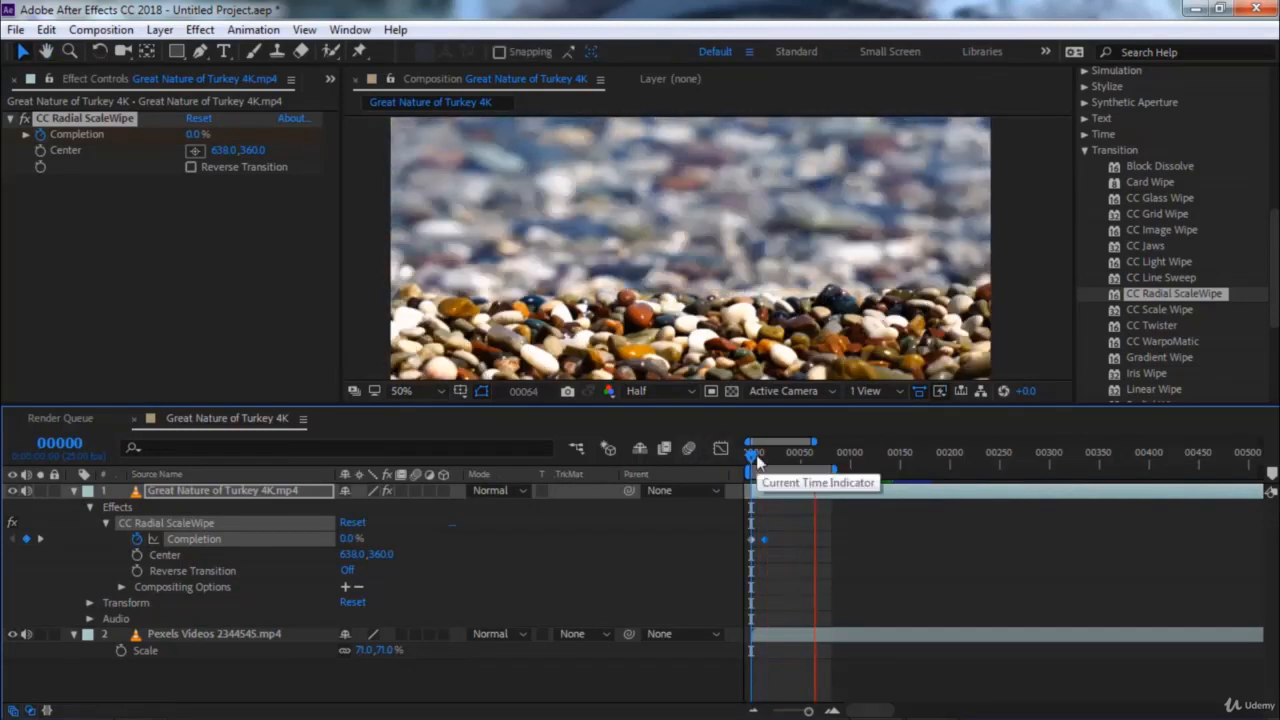
At about frame 16, replace CC Radial ScaleWipe with CC Scale Wipe on the Great Nature of Turkey clip, and set Stretch to 2.50
left_click(767, 453)
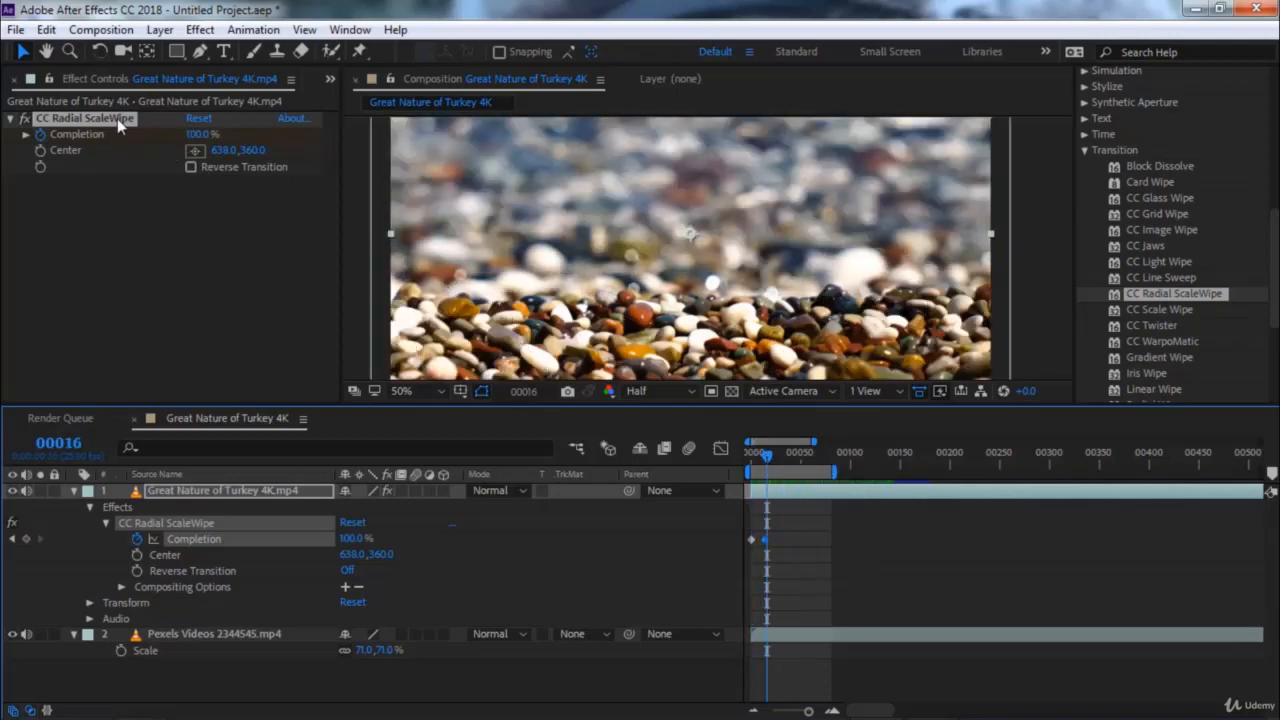
key("Delete")
double_click(1161, 311)
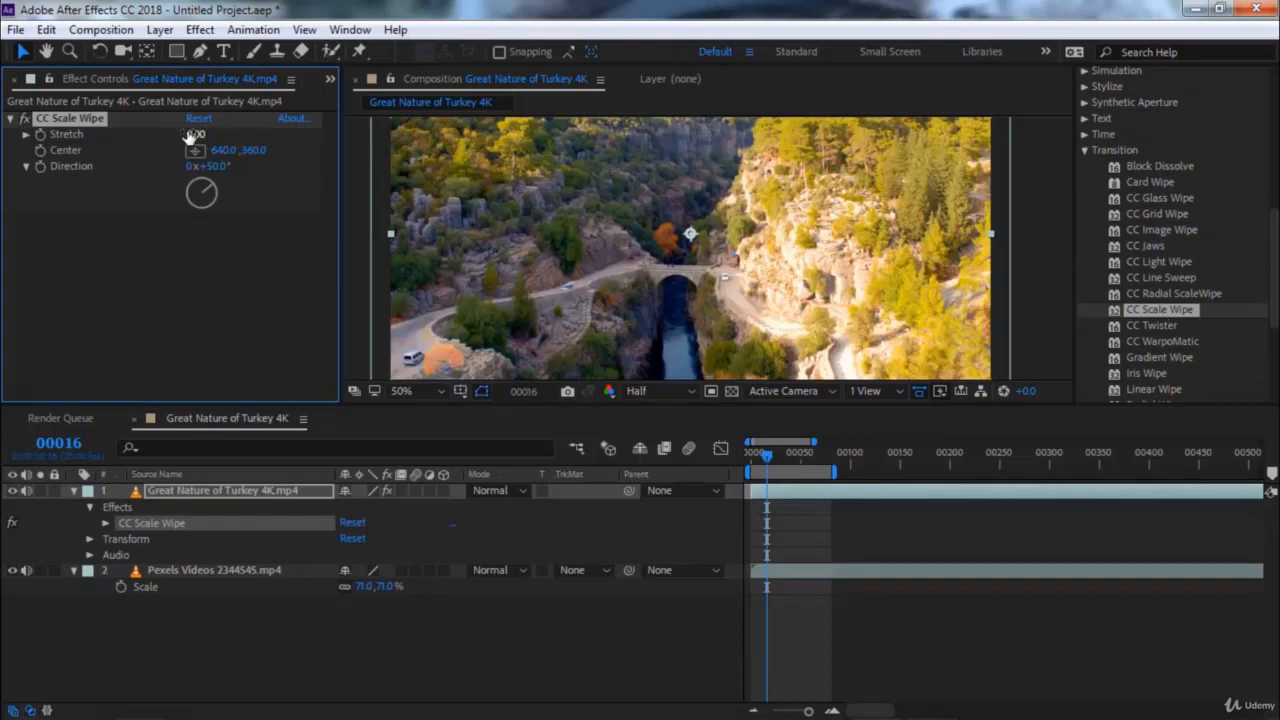
left_click_drag(216, 133, 241, 133)
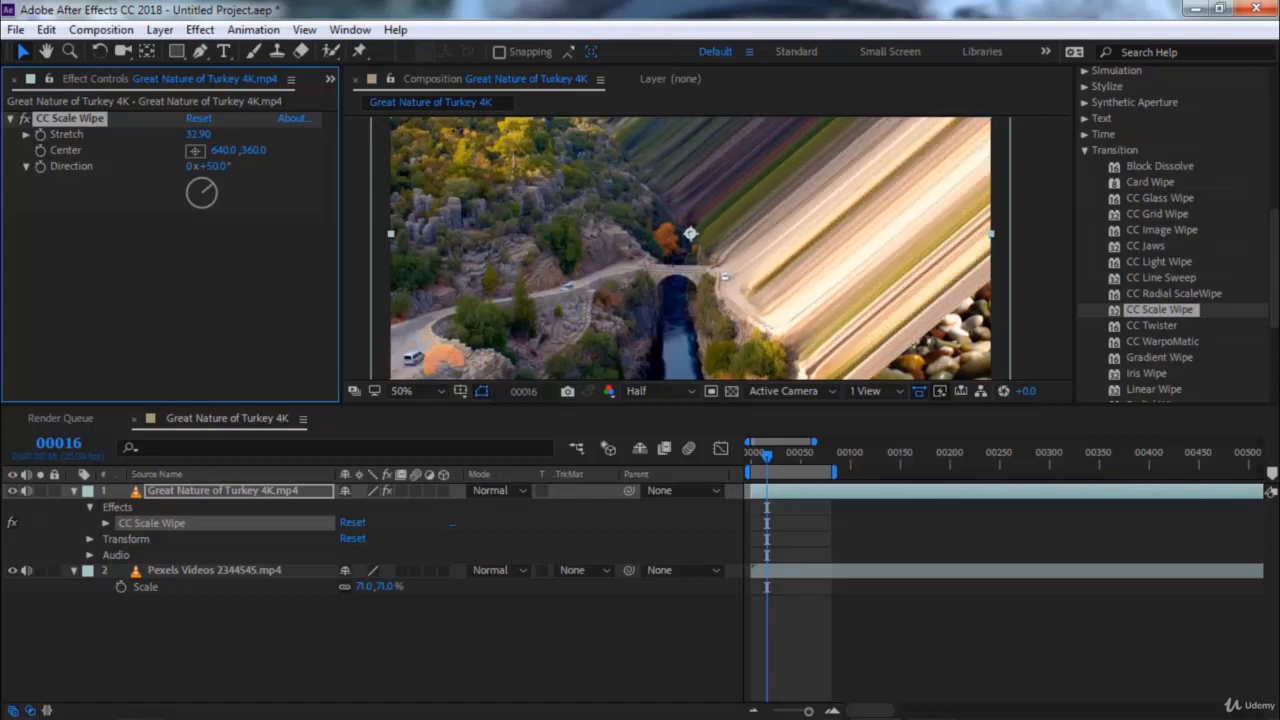
mouse_move(458, 129)
left_mouse_down()
mouse_move(180, 155)
mouse_move(237, 150)
left_mouse_up()
Try the scale wipe's Center at 540, 442 and 284, 510, turn Direction to -52°, and move Center to 434, 310
left_click(197, 151)
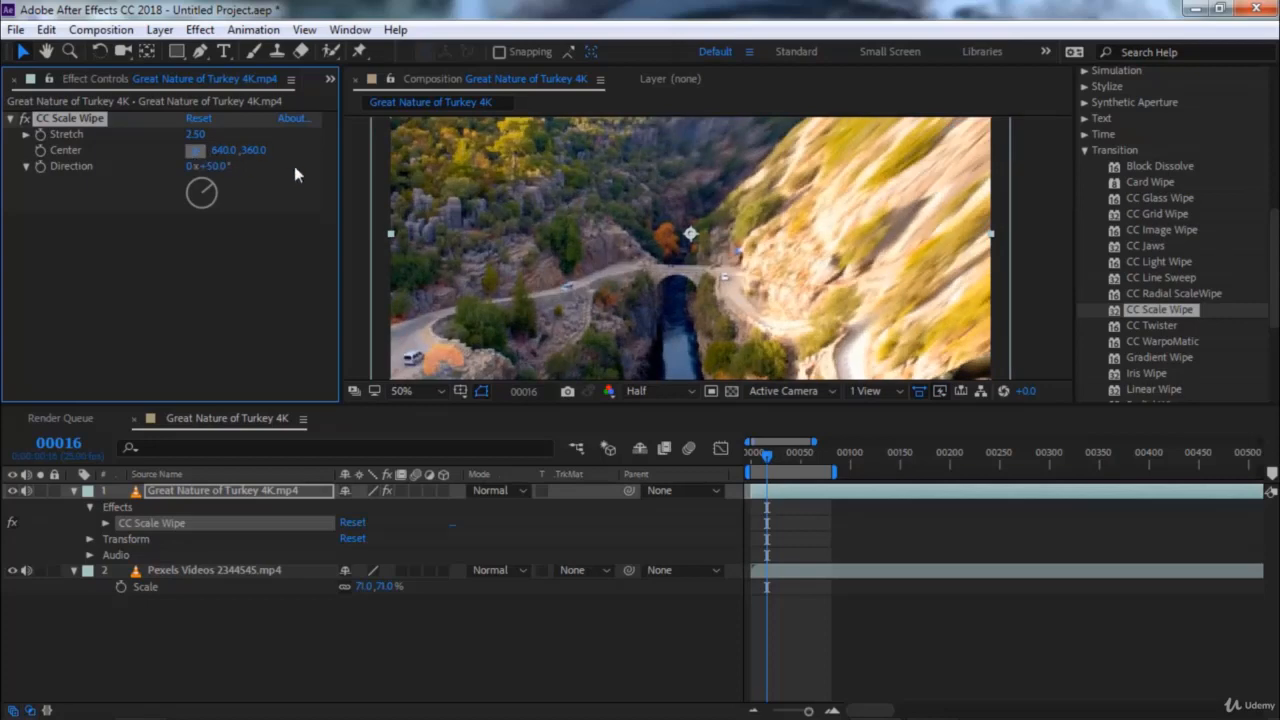
left_click(643, 272)
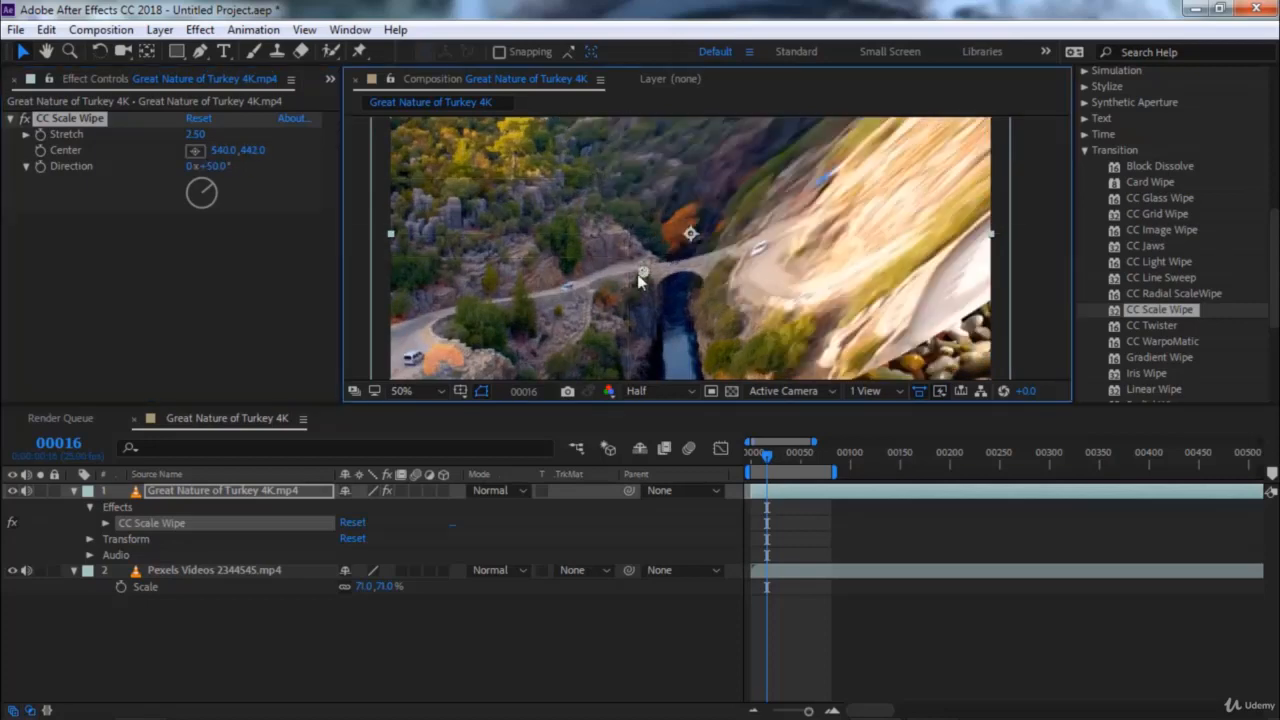
left_click_drag(637, 274, 522, 305)
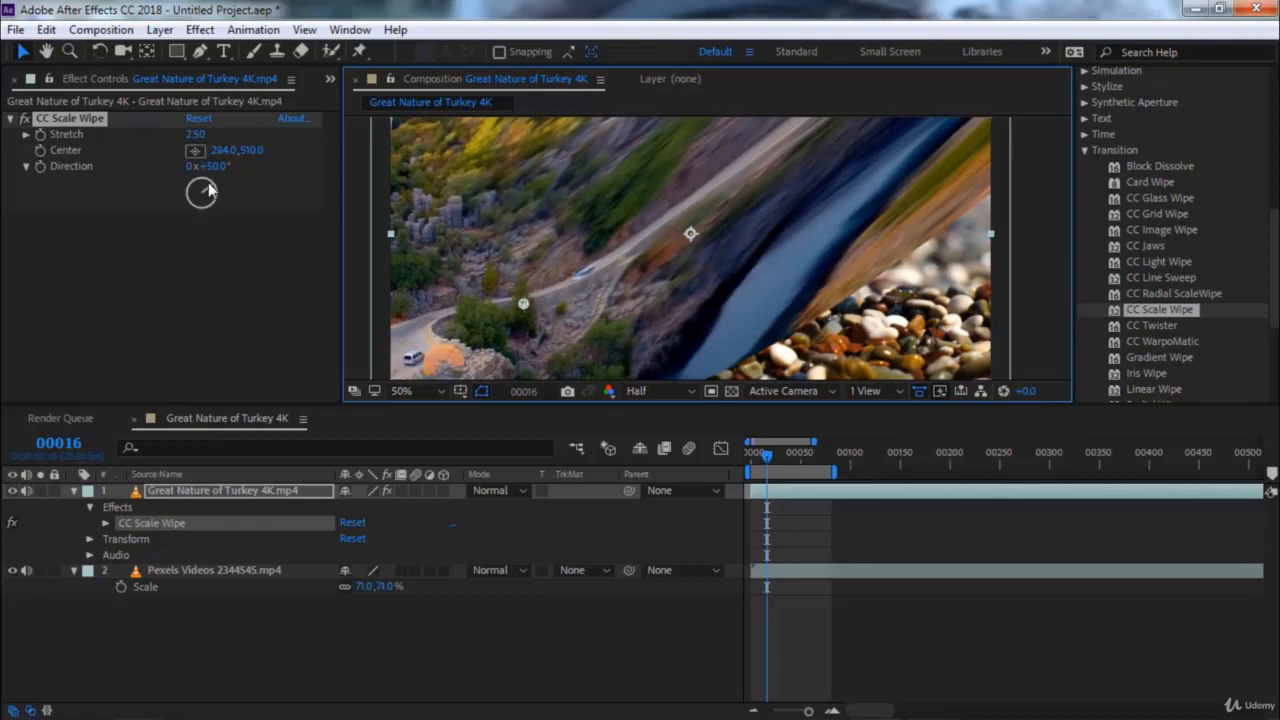
left_click_drag(208, 190, 189, 184)
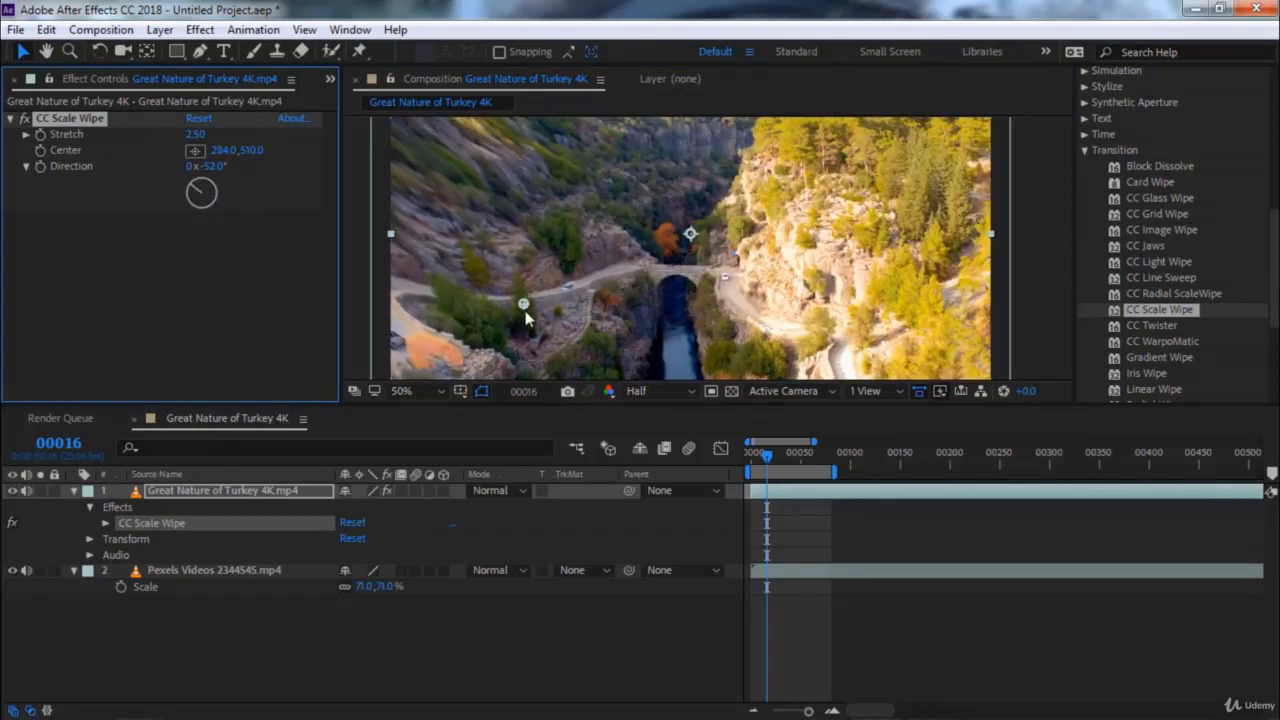
left_click_drag(525, 313, 595, 210)
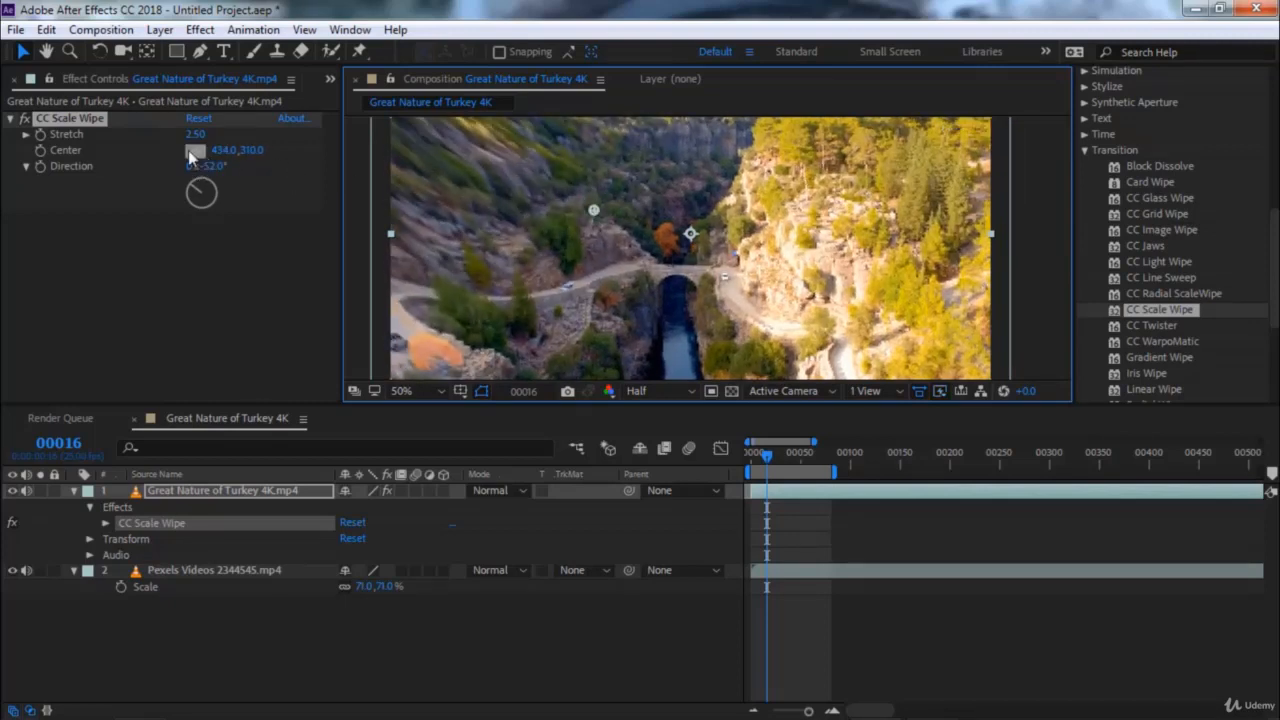
Raise the scale wipe's Stretch to 100 and move its Center to about 362, 322
left_click_drag(190, 137, 770, 160)
left_click_drag(193, 138, 686, 130)
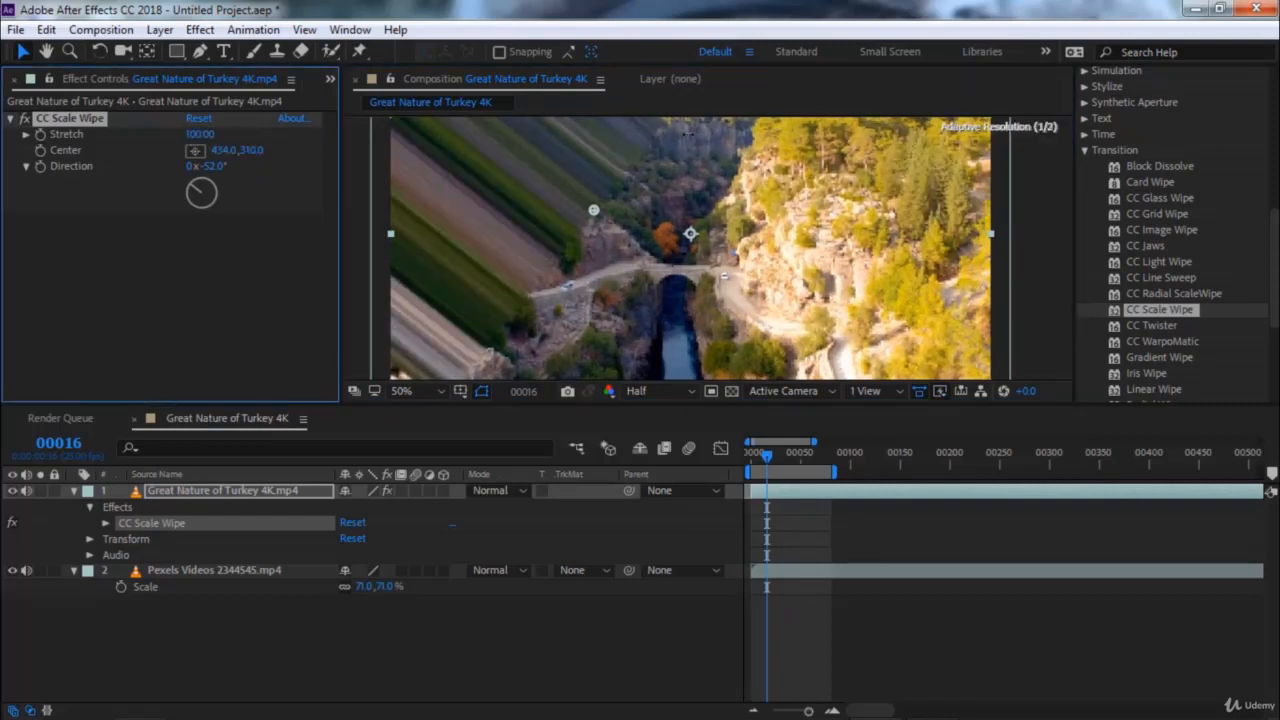
left_click_drag(593, 213, 556, 215)
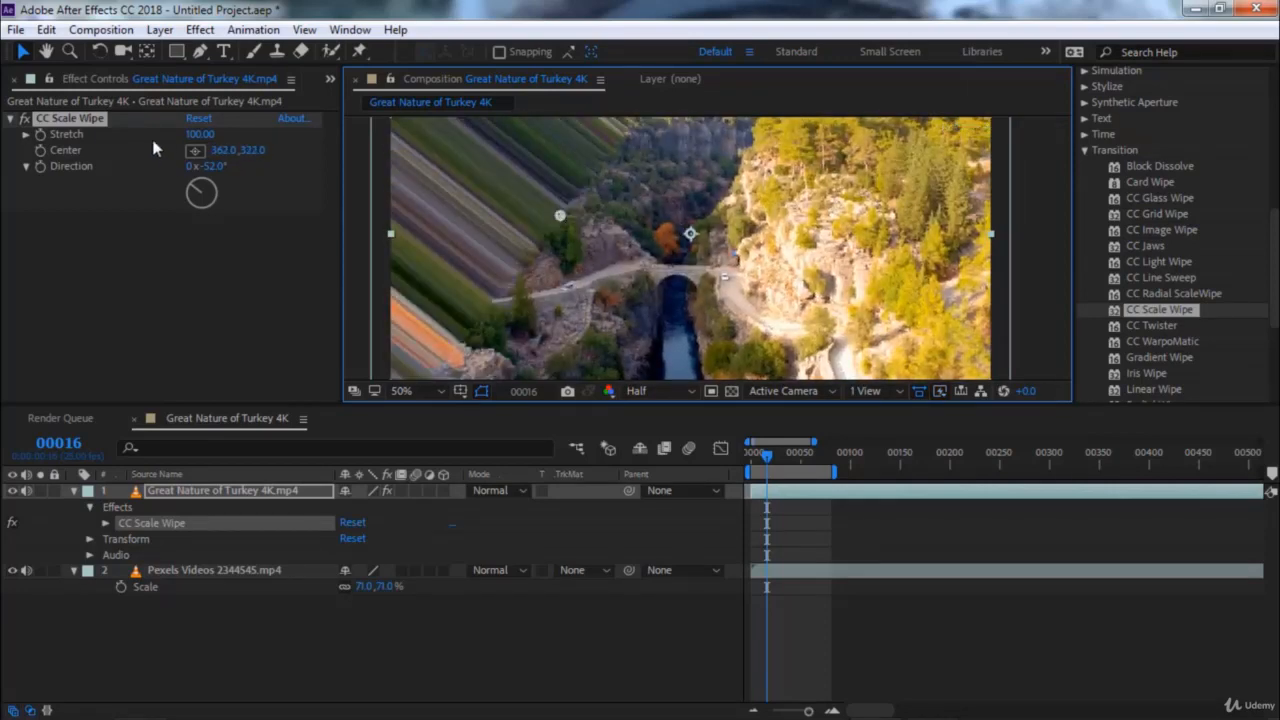
Replace CC Scale Wipe with CC Twister on the Great Nature of Turkey clip and set its Completion to 3%
left_click(86, 121)
key("Delete")
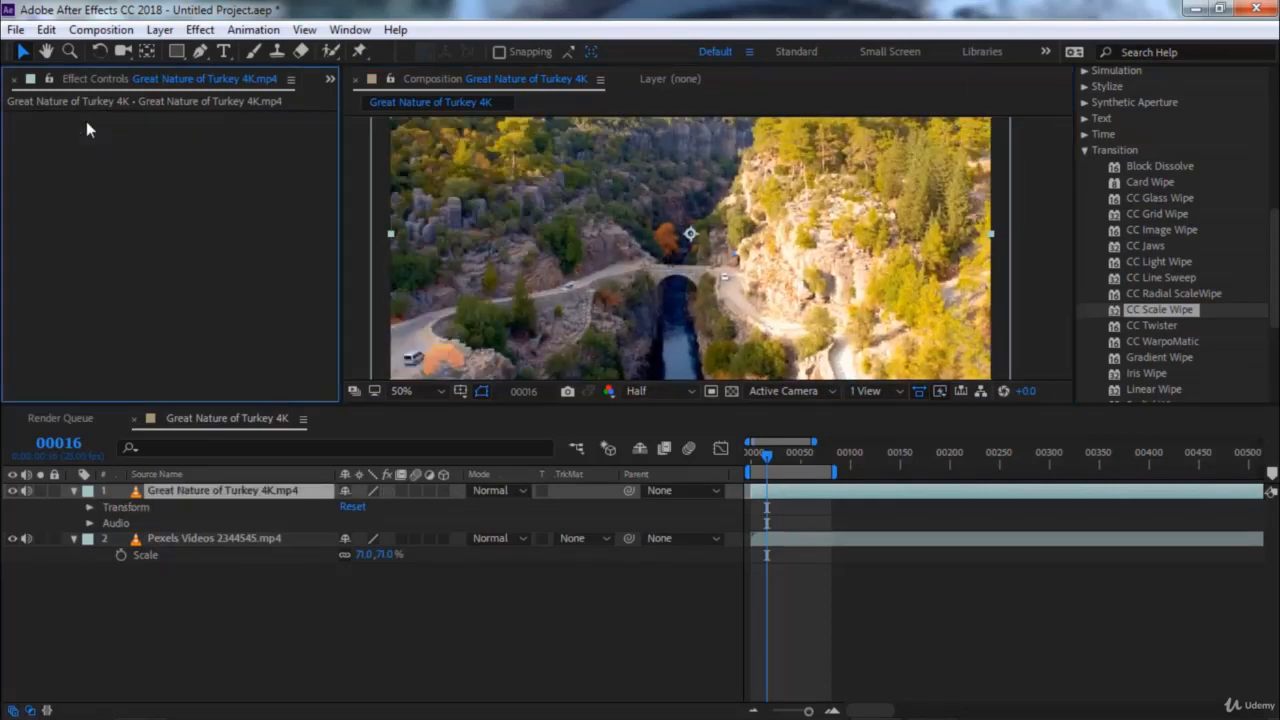
left_click(1153, 326)
double_click(1155, 328)
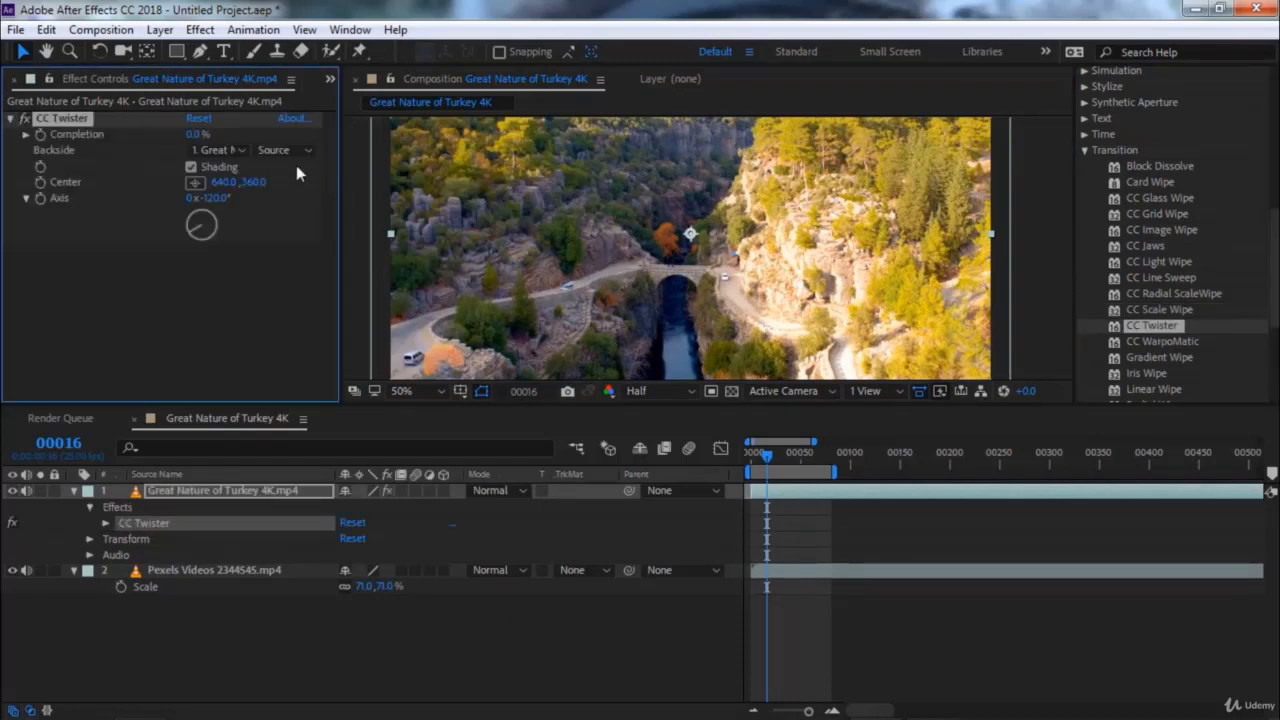
mouse_move(196, 138)
left_mouse_down()
mouse_move(302, 148)
mouse_move(186, 133)
mouse_move(188, 148)
left_mouse_up()
Set the twister's Backside to Pexels Videos 2344545.mp4 and raise Completion to about 94%
left_click(219, 151)
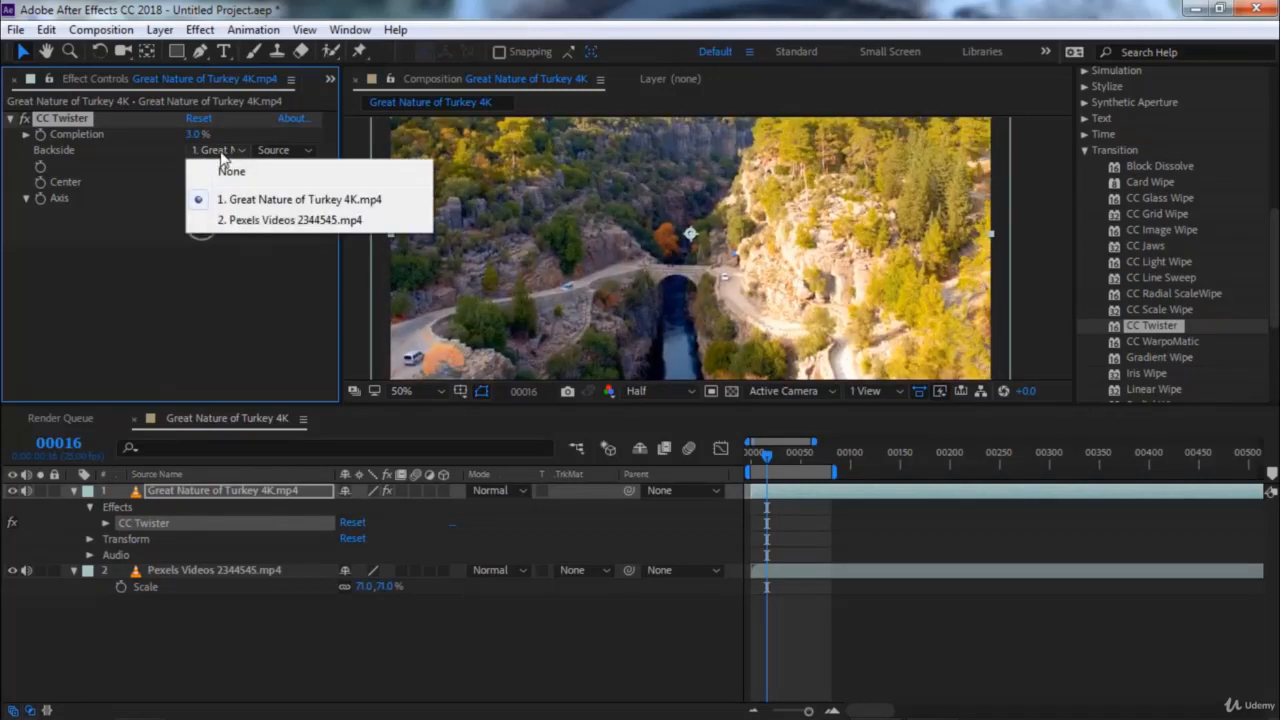
left_click(244, 222)
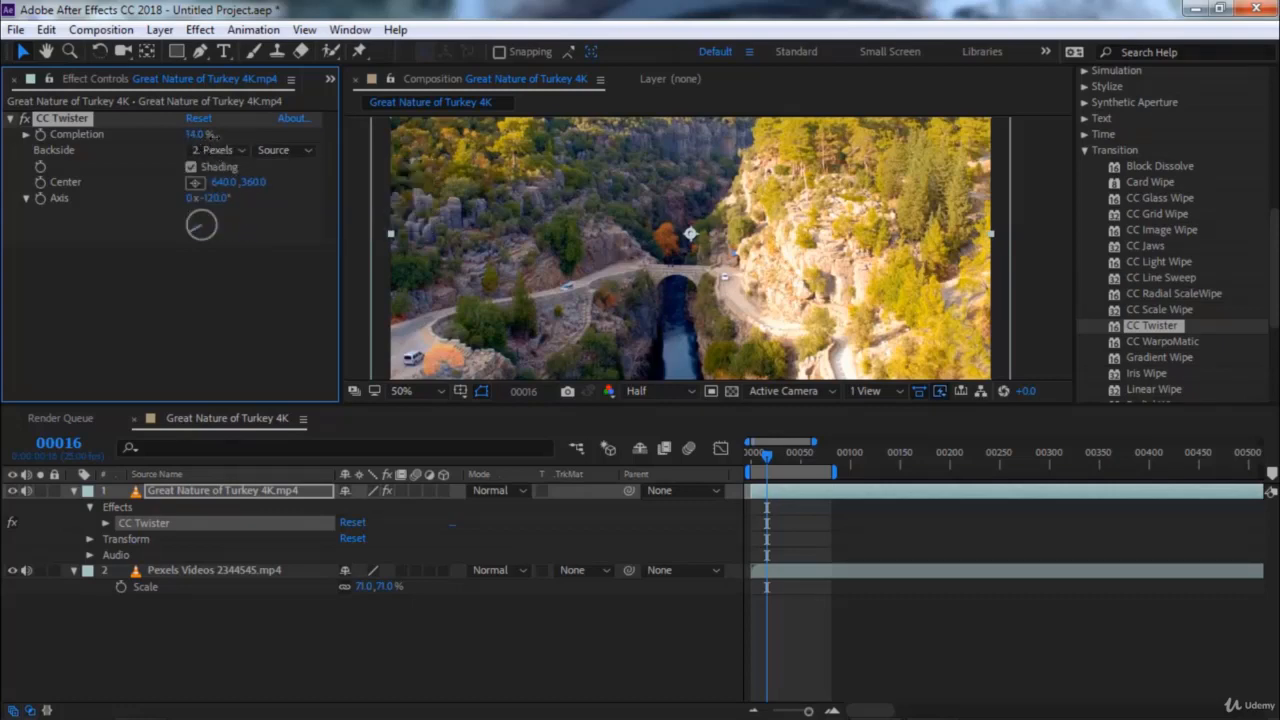
left_click_drag(230, 135, 288, 148)
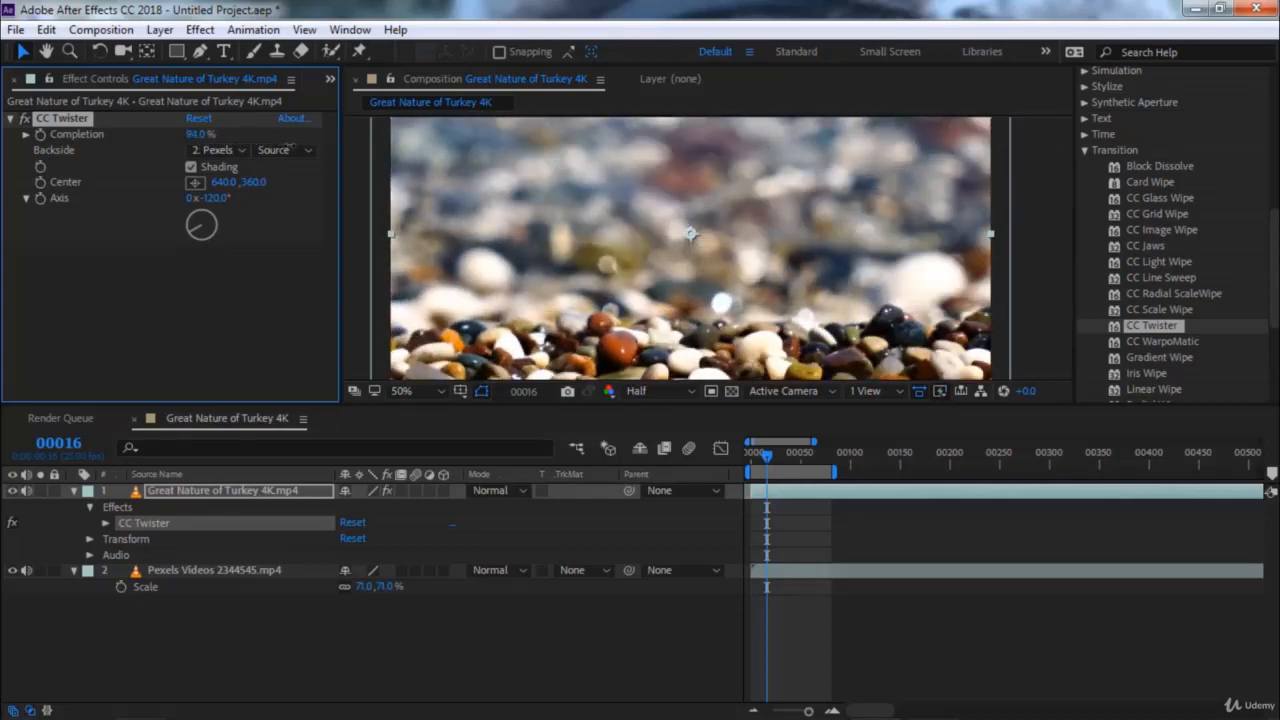
Replace CC Twister with CC WarpoMatic on the Great Nature of Turkey clip and set its Completion to 100
key("Delete")
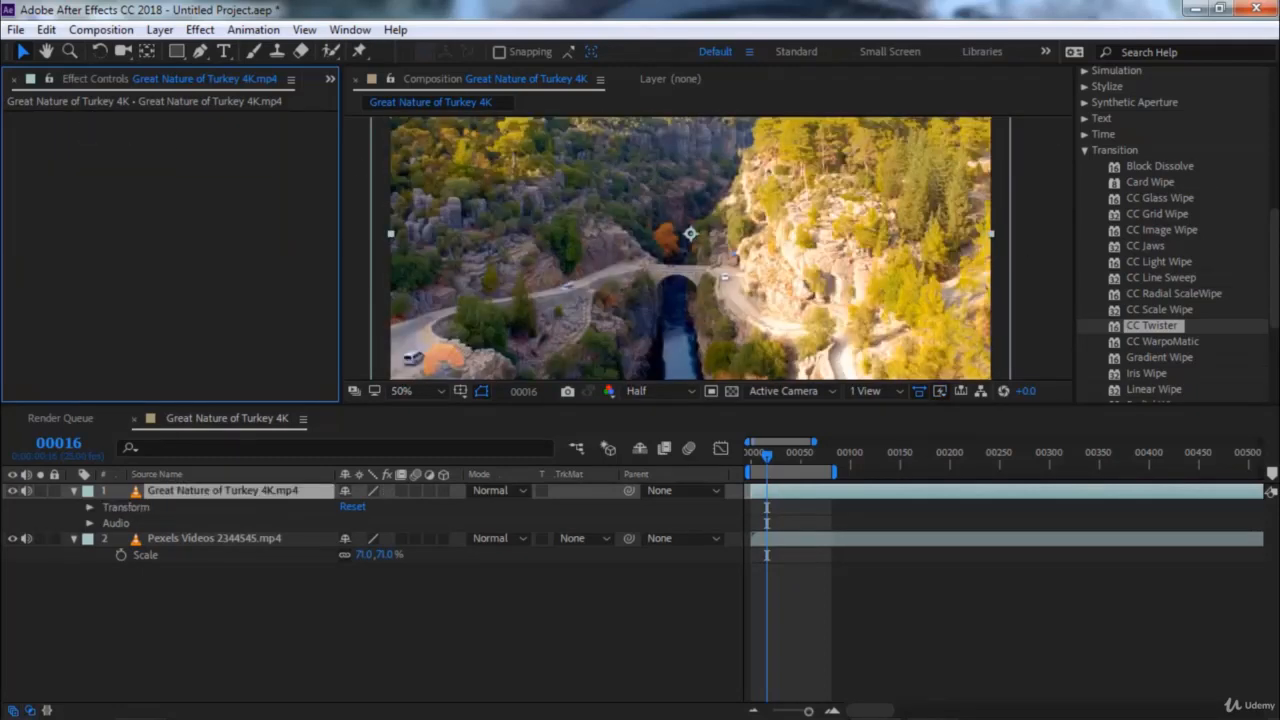
left_click(1175, 342)
scroll(1153, 288, "down", 2)
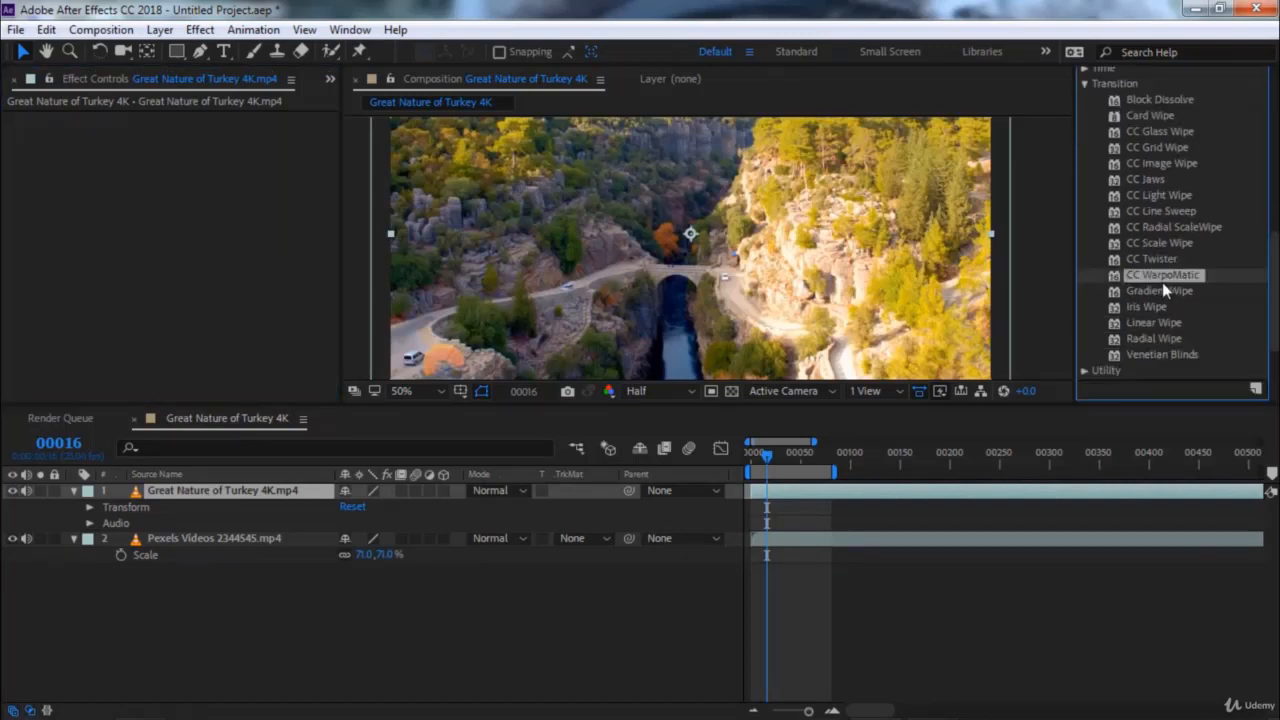
double_click(1169, 278)
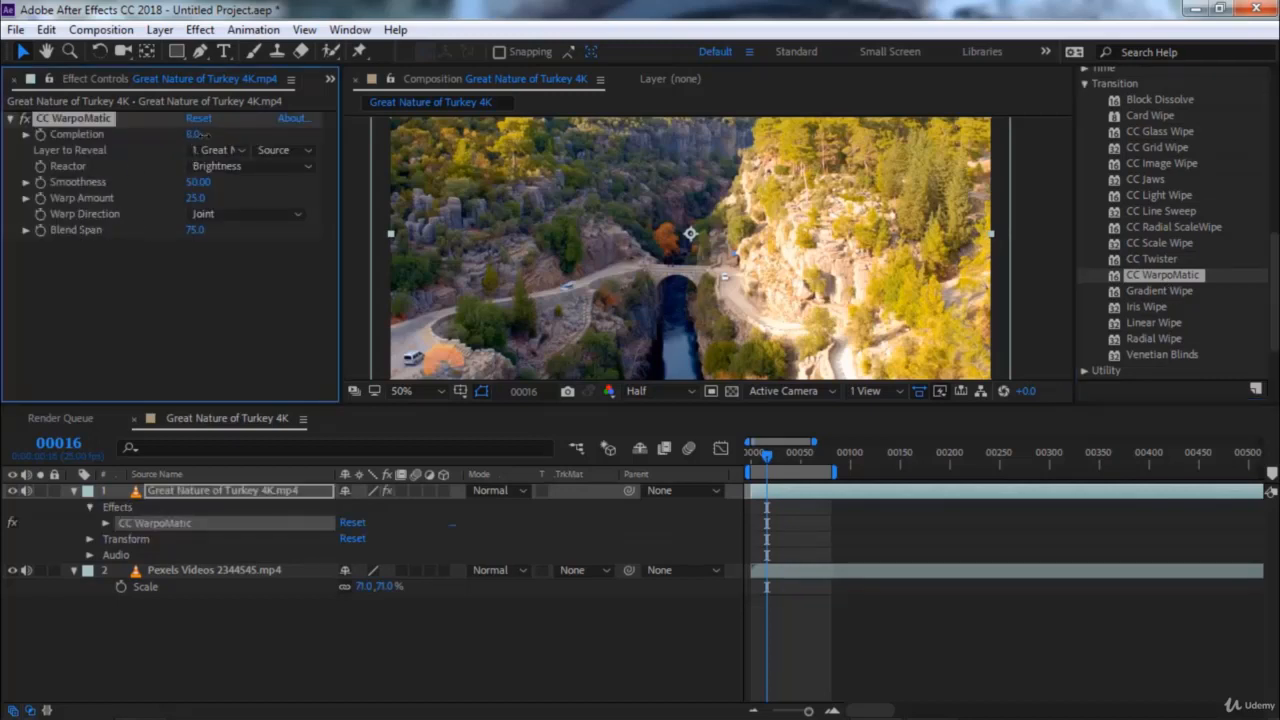
left_click_drag(255, 138, 383, 147)
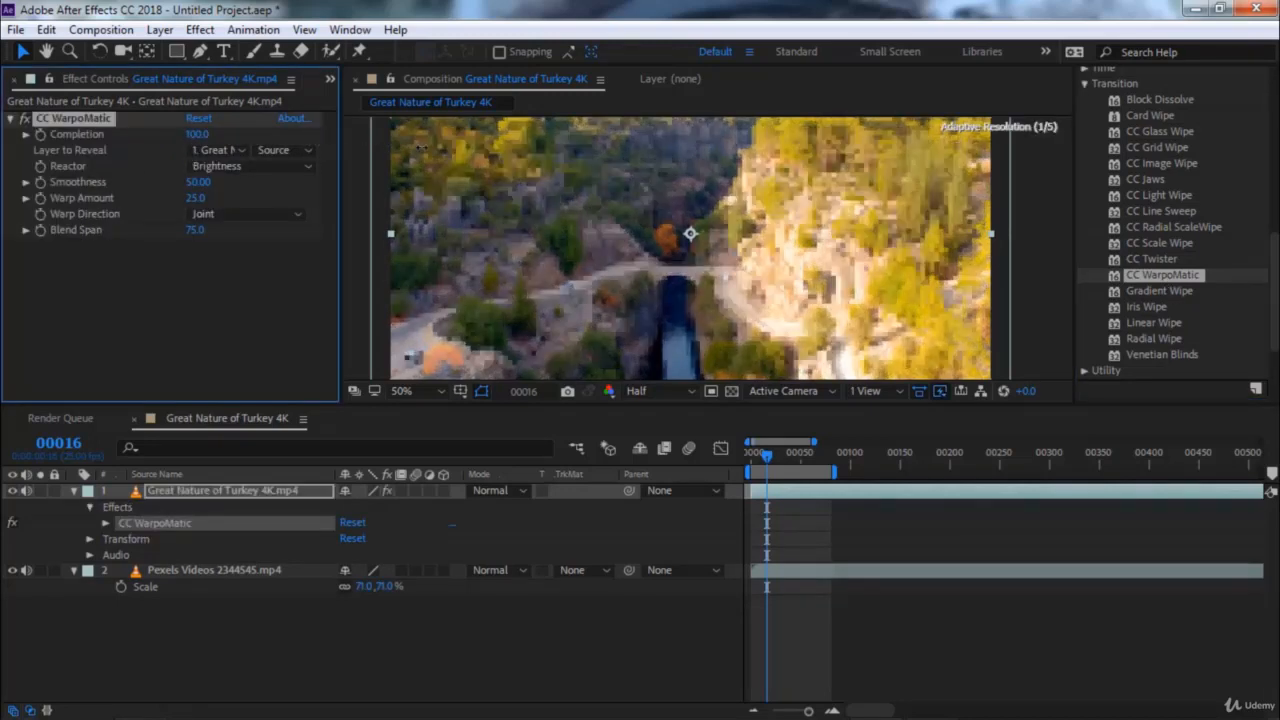
Set WarpoMatic's Layer to Reveal to Pexels Videos 2344545.mp4 and lower Completion to about 37
left_click(225, 151)
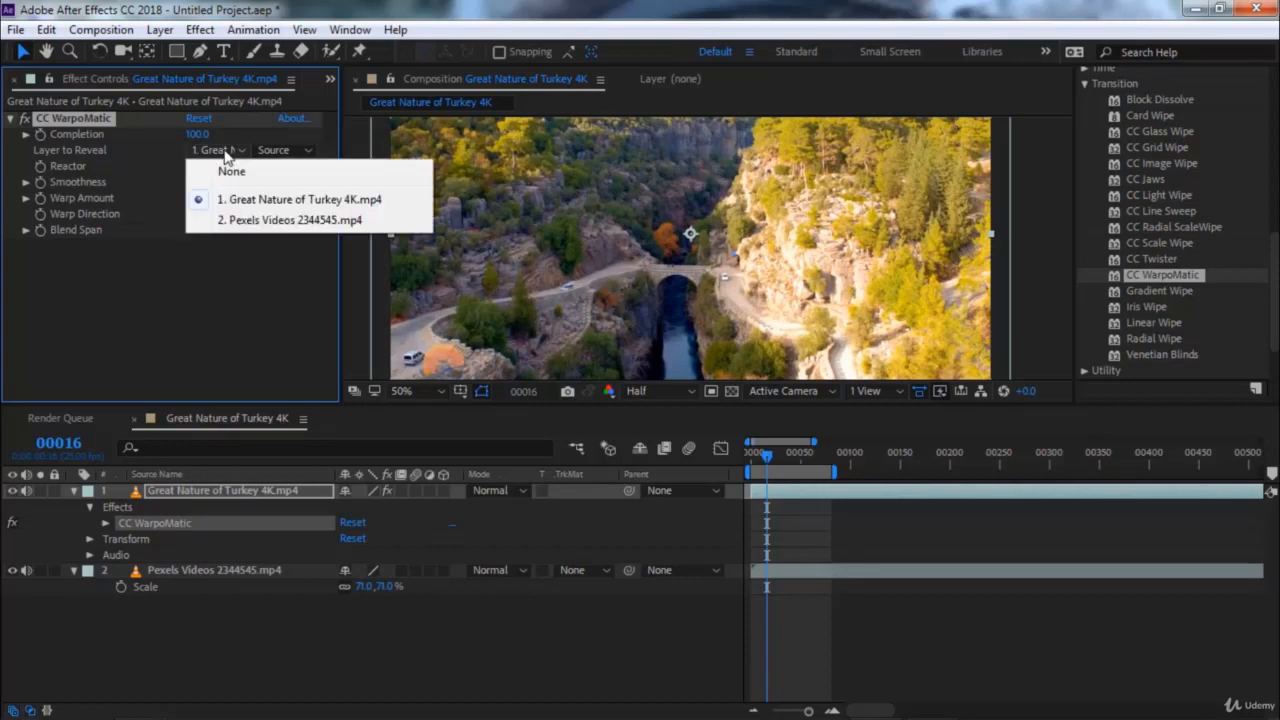
left_click(231, 221)
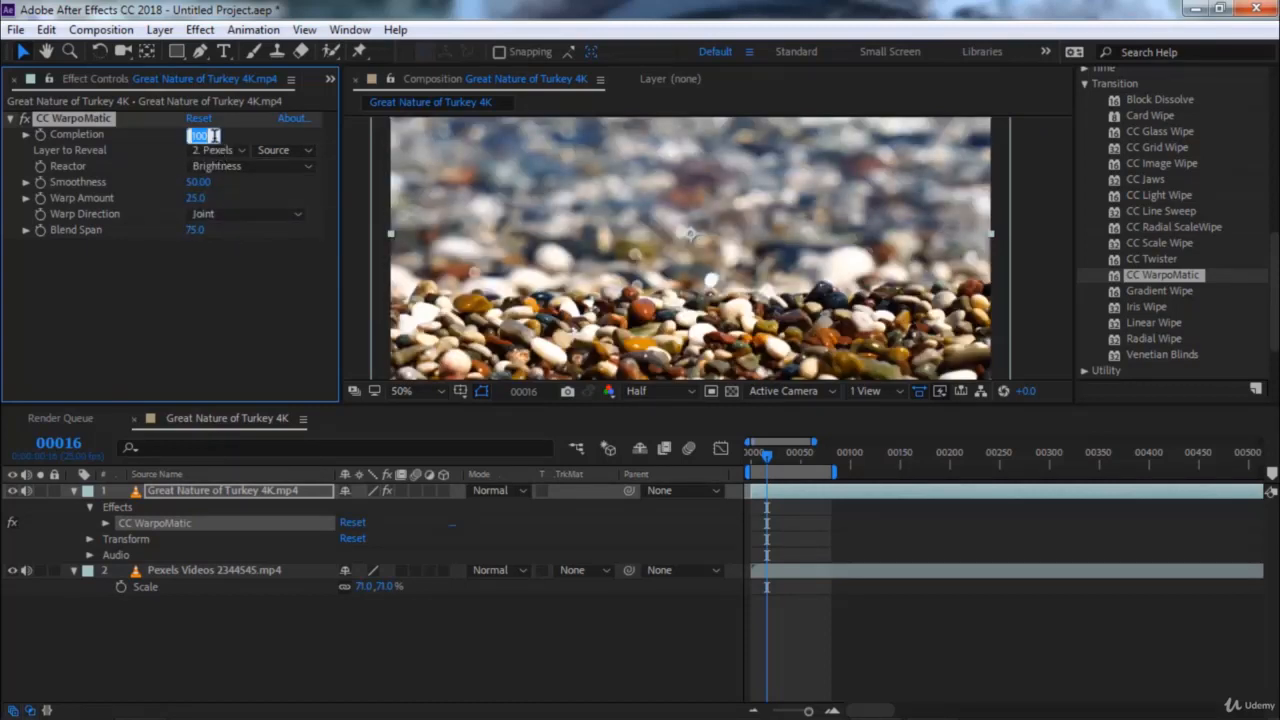
left_click(248, 135)
left_click_drag(192, 134, 143, 139)
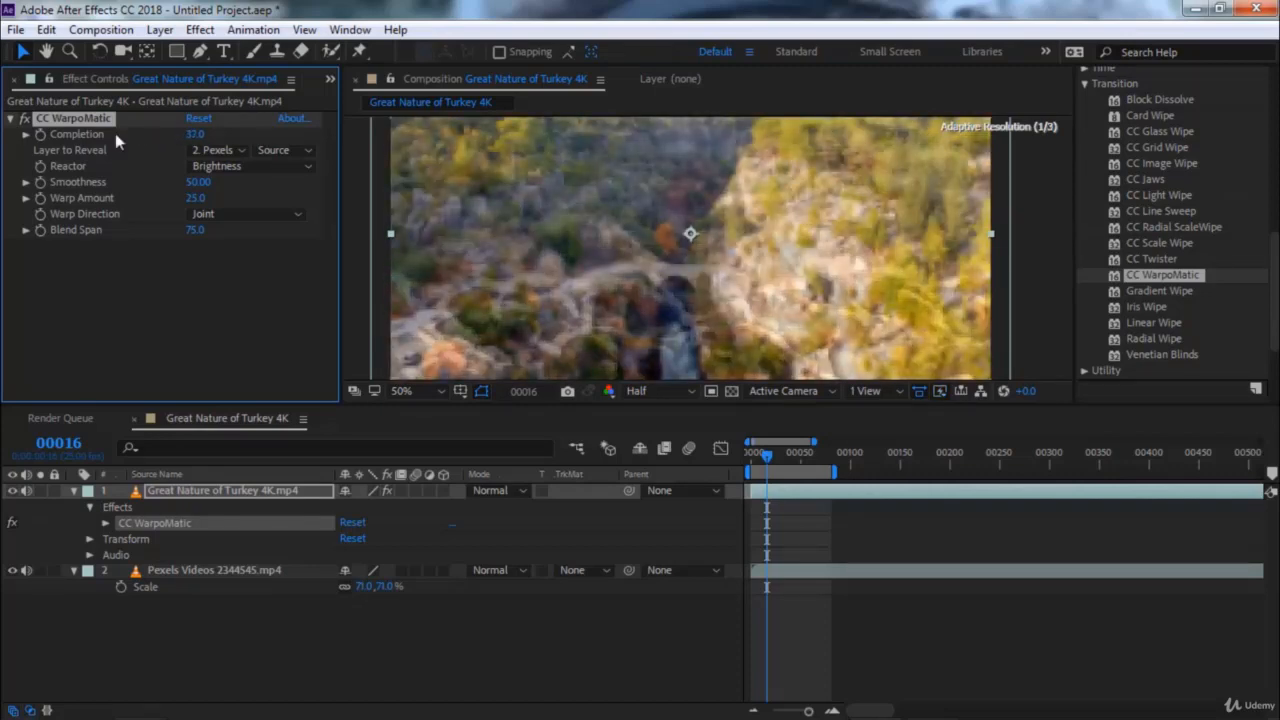
Replace CC WarpoMatic with Gradient Wipe, and set Transition Completion to 37% and Transition Softness to 25%
key("Delete")
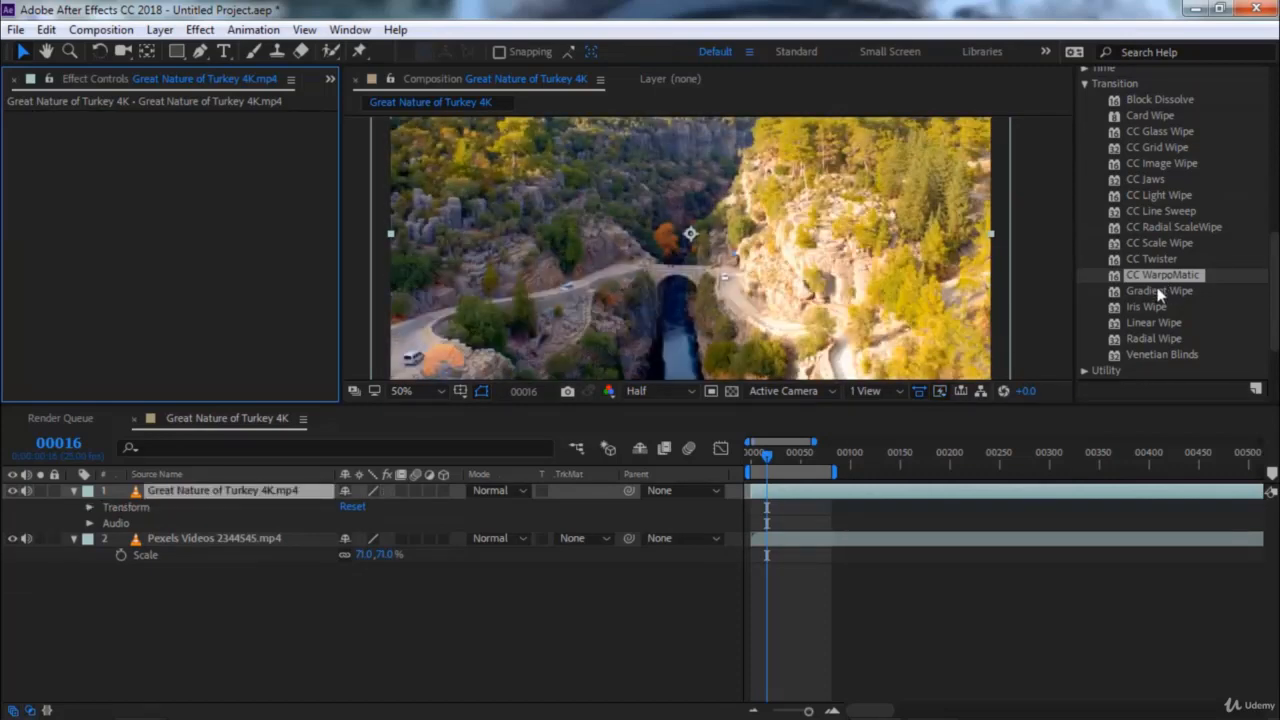
left_click(1152, 291)
double_click(1158, 292)
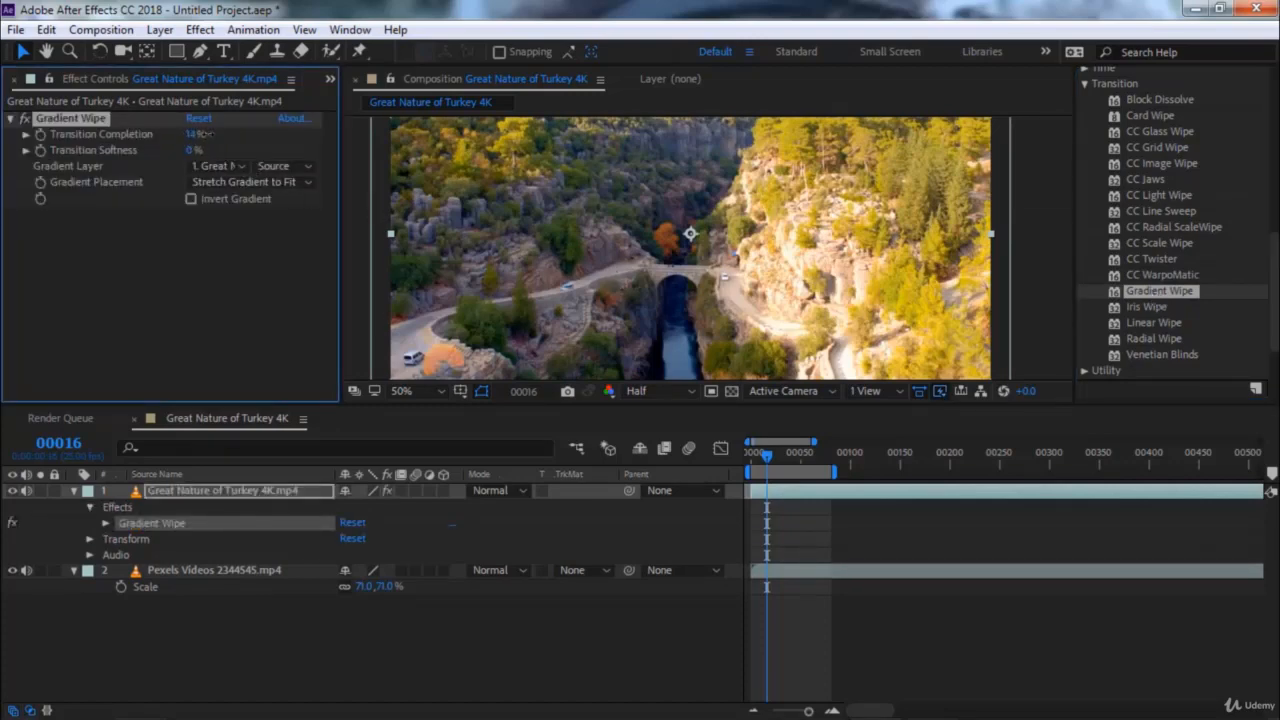
mouse_move(205, 133)
left_mouse_down()
mouse_move(225, 133)
mouse_move(196, 133)
left_mouse_up()
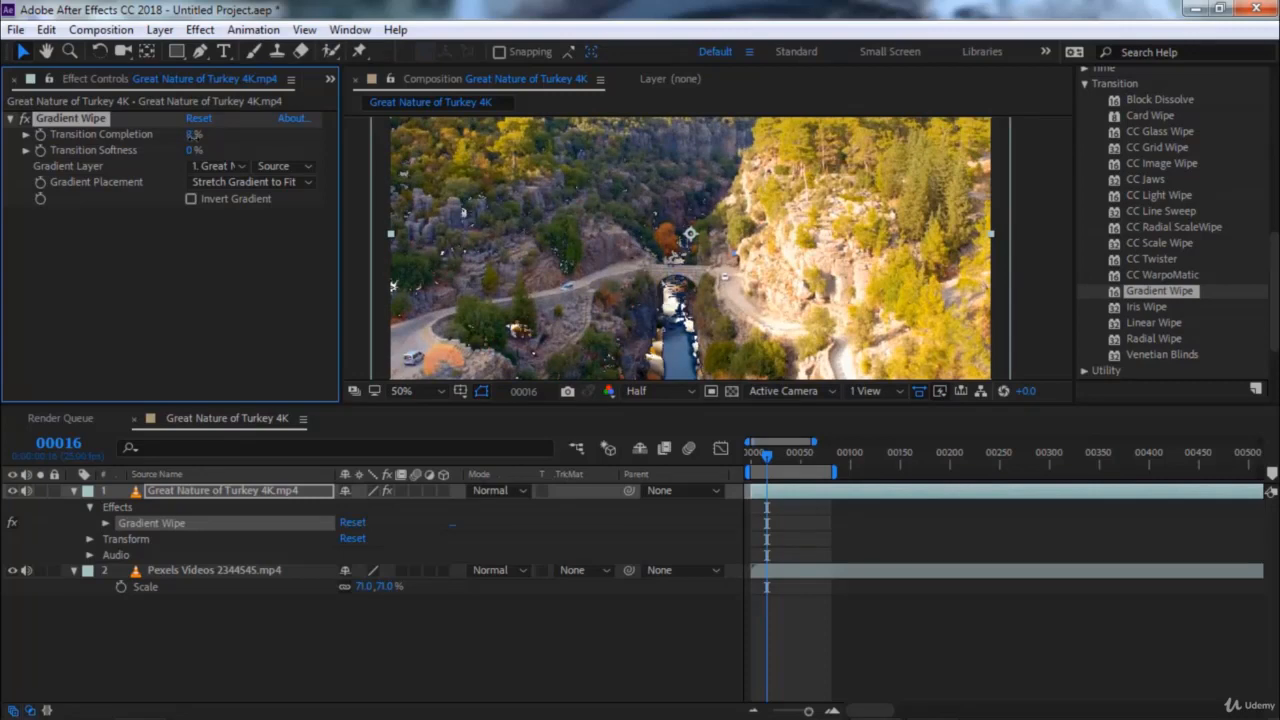
mouse_move(196, 133)
left_mouse_down()
mouse_move(288, 138)
mouse_move(207, 156)
mouse_move(212, 135)
mouse_move(238, 134)
mouse_move(196, 142)
left_mouse_up()
Use Pexels Videos 2344545.mp4 as the wipe's Gradient Layer and set Transition Completion back to 0%
left_click(214, 167)
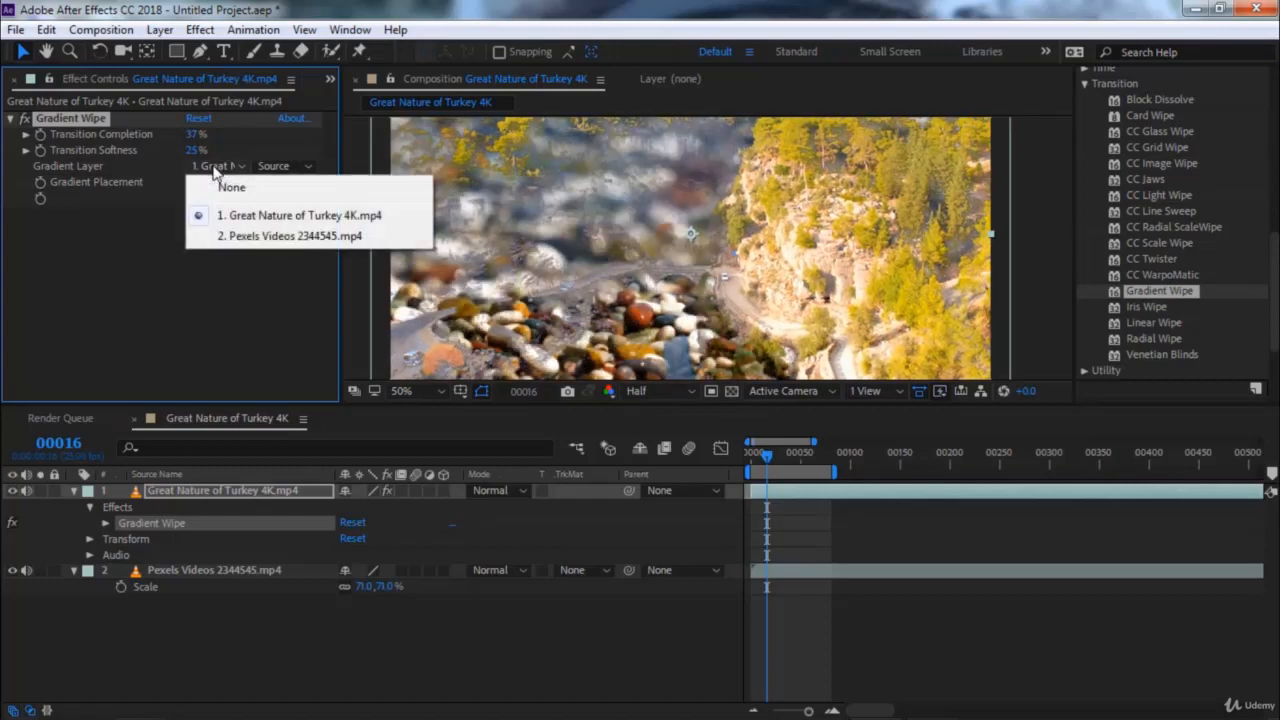
left_click(251, 237)
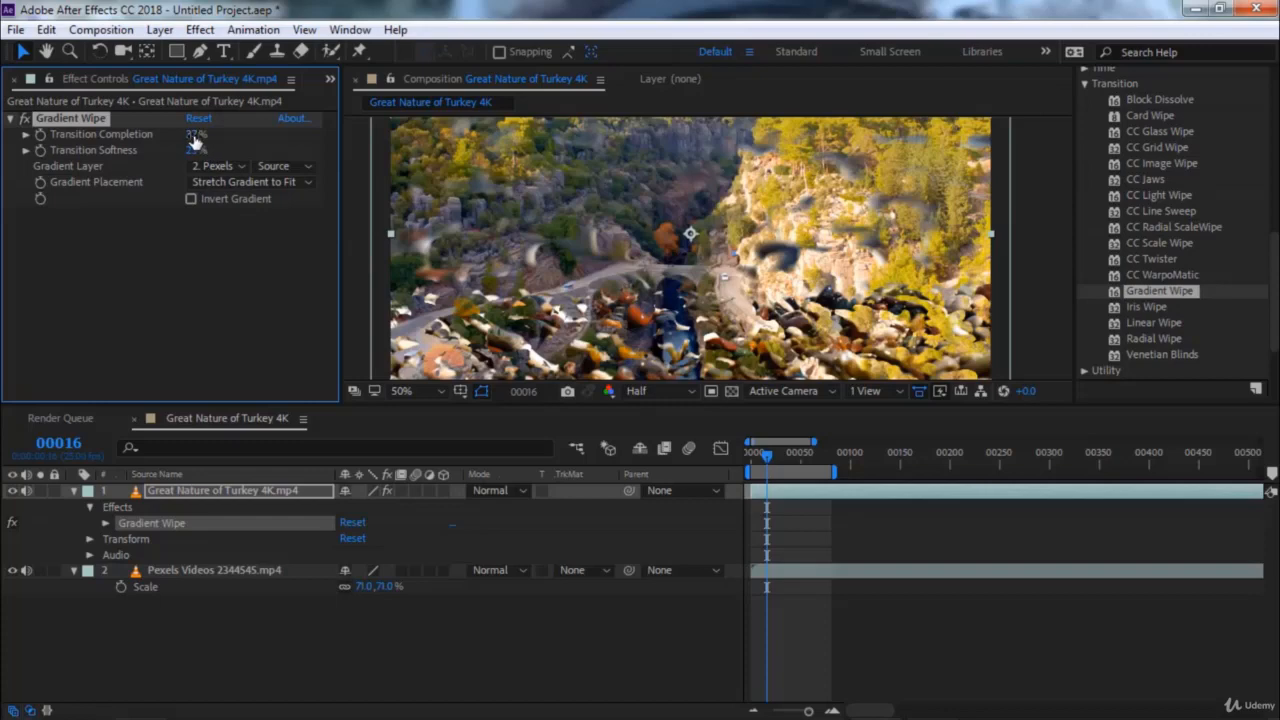
mouse_move(195, 142)
left_mouse_down()
mouse_move(155, 133)
mouse_move(248, 141)
mouse_move(178, 147)
mouse_move(285, 148)
mouse_move(197, 149)
left_mouse_up()
Add a new 1280 × 720 px gray solid layer to the composition with the default settings
right_click(240, 436)
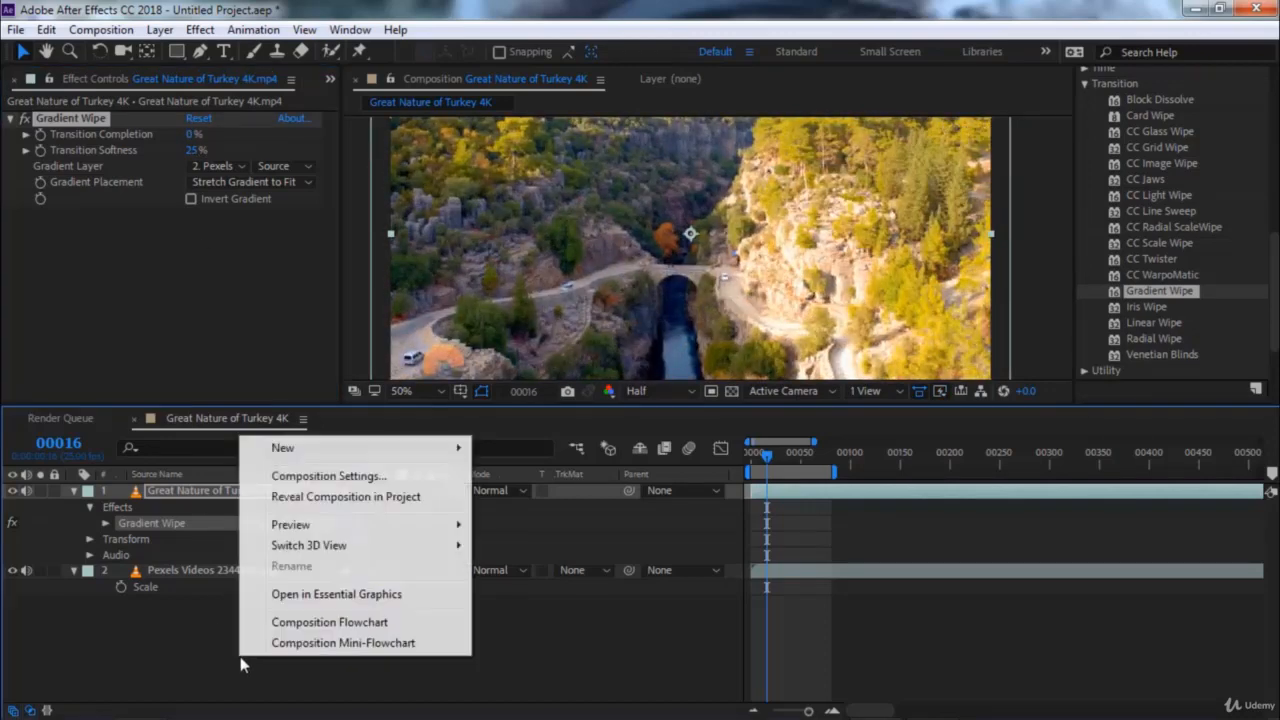
mouse_move(368, 452)
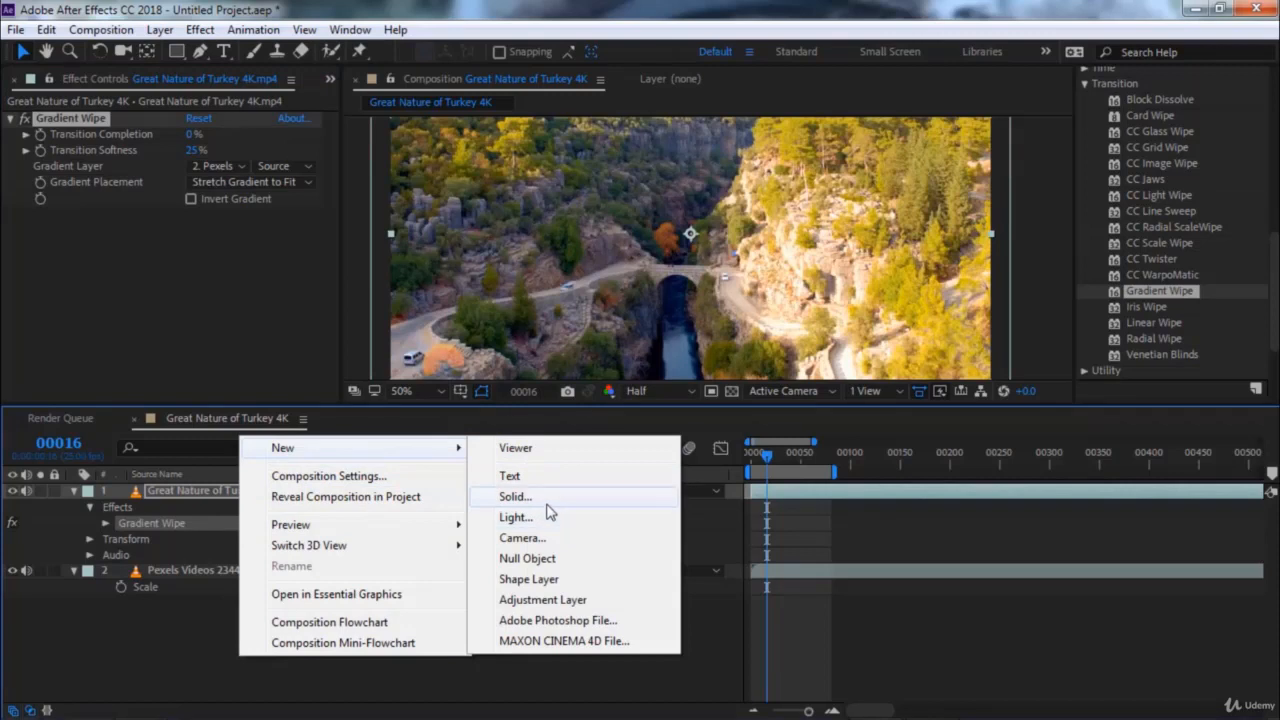
left_click(549, 509)
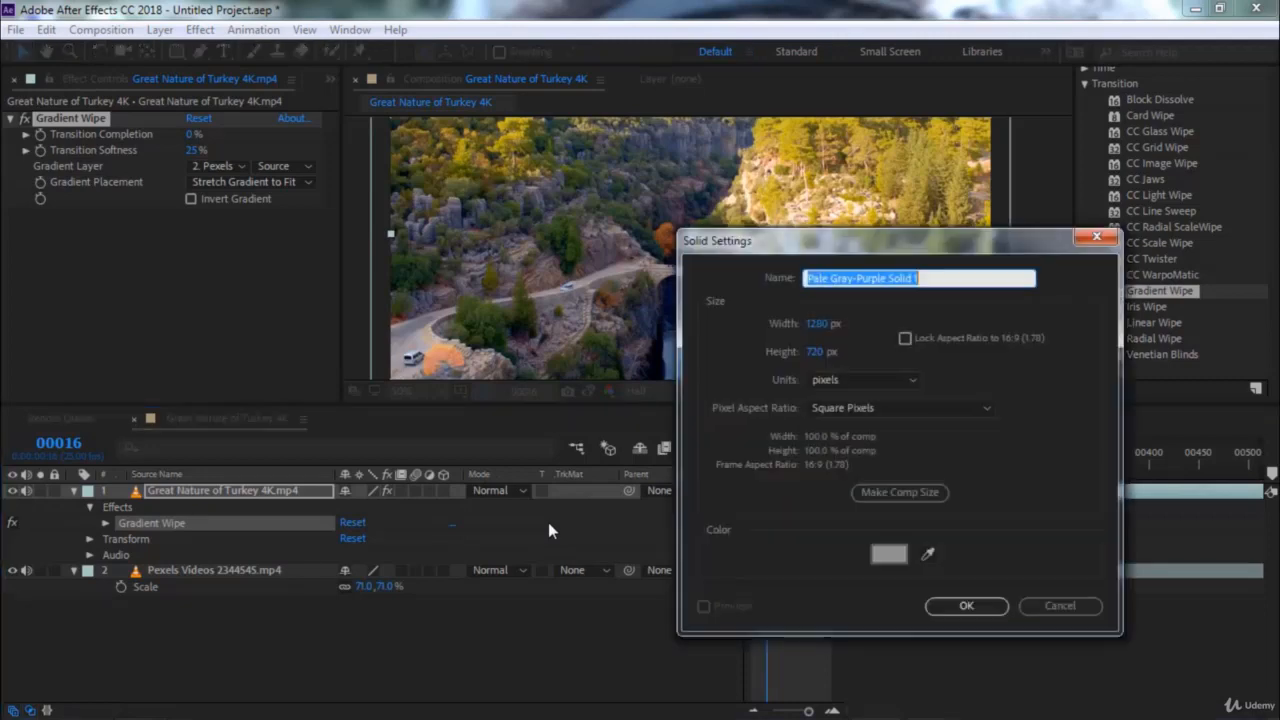
left_click(955, 610)
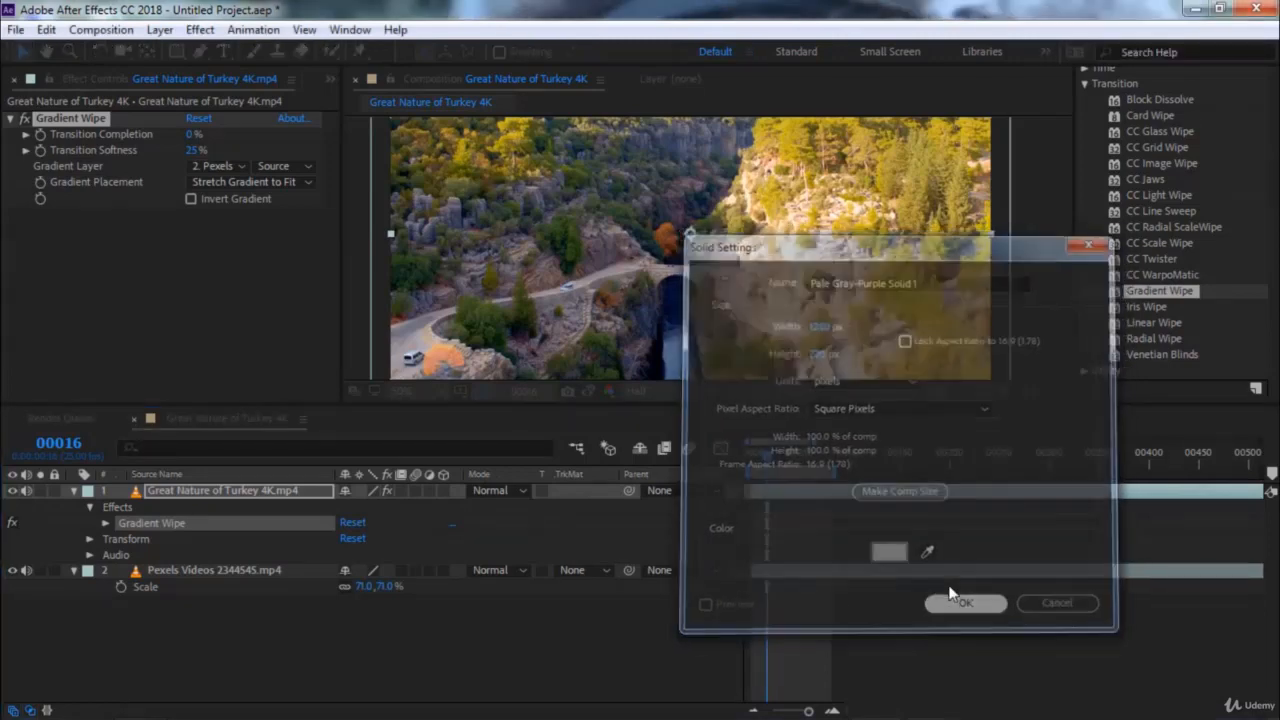
Search the effects for "ramp" and apply Gradient Ramp to the new solid layer
scroll(1181, 227, "up", 10)
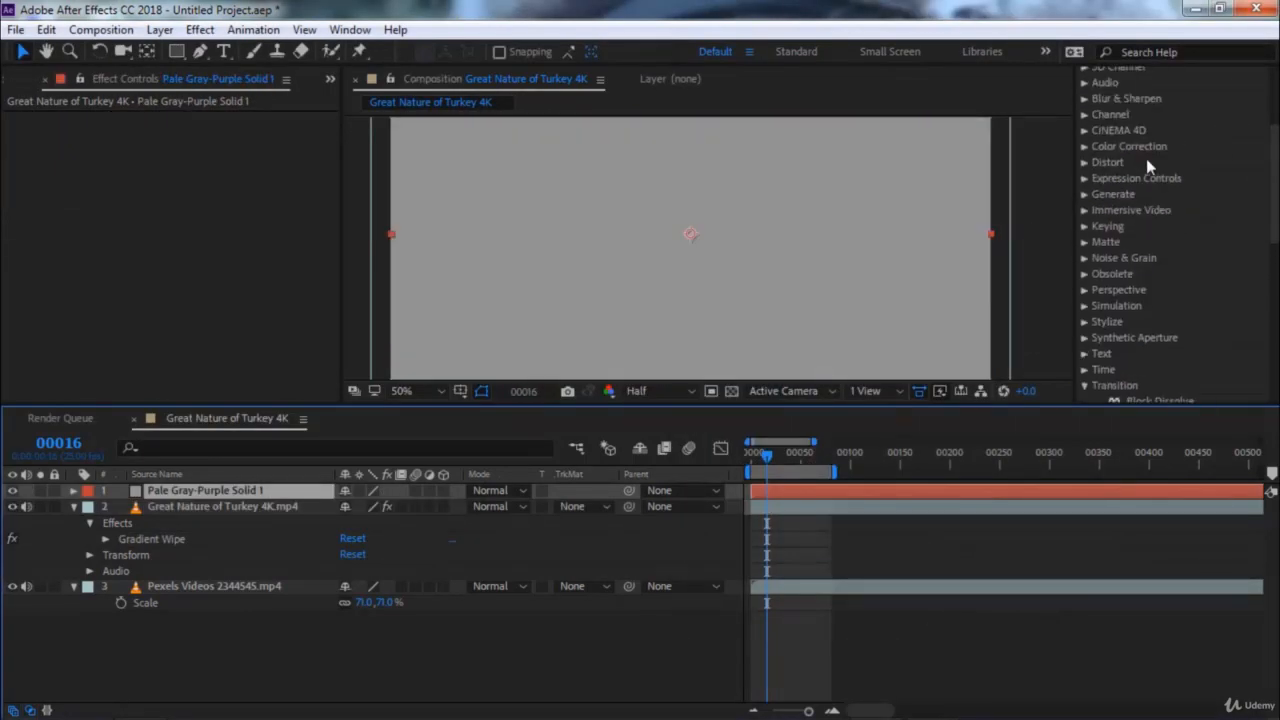
left_click(1138, 187)
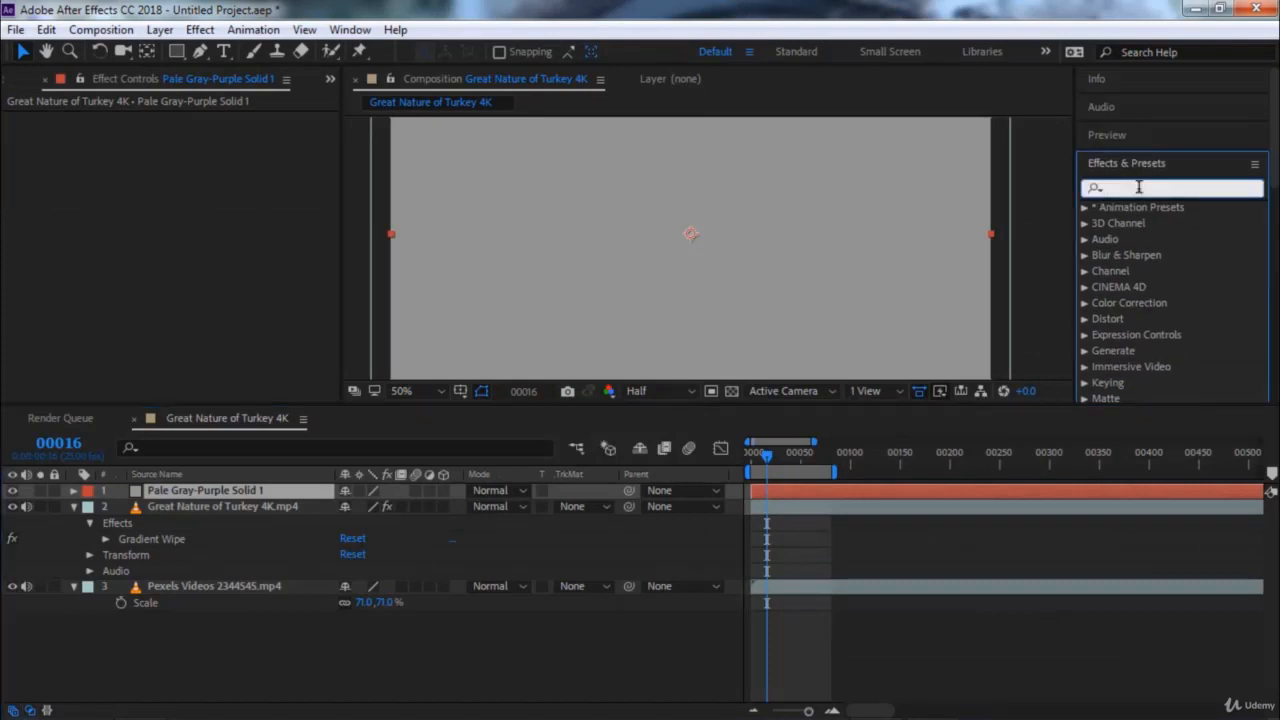
type("ramp")
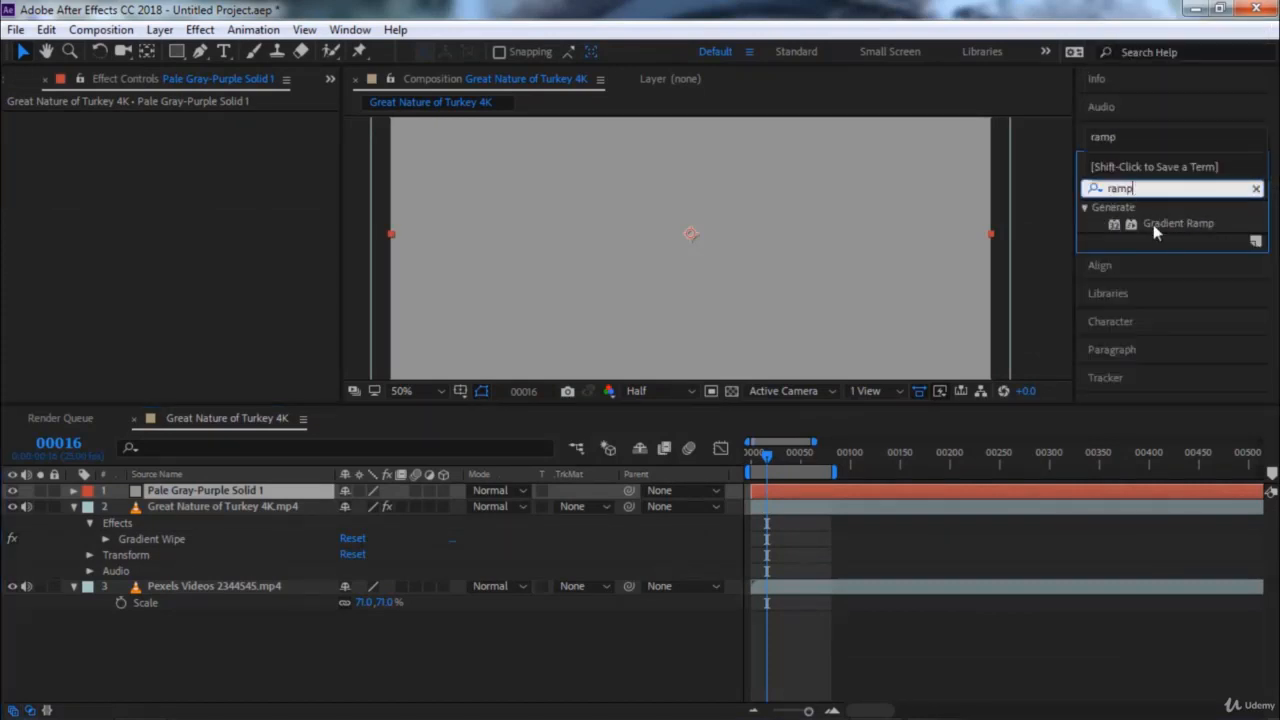
key("Return")
double_click(1170, 224)
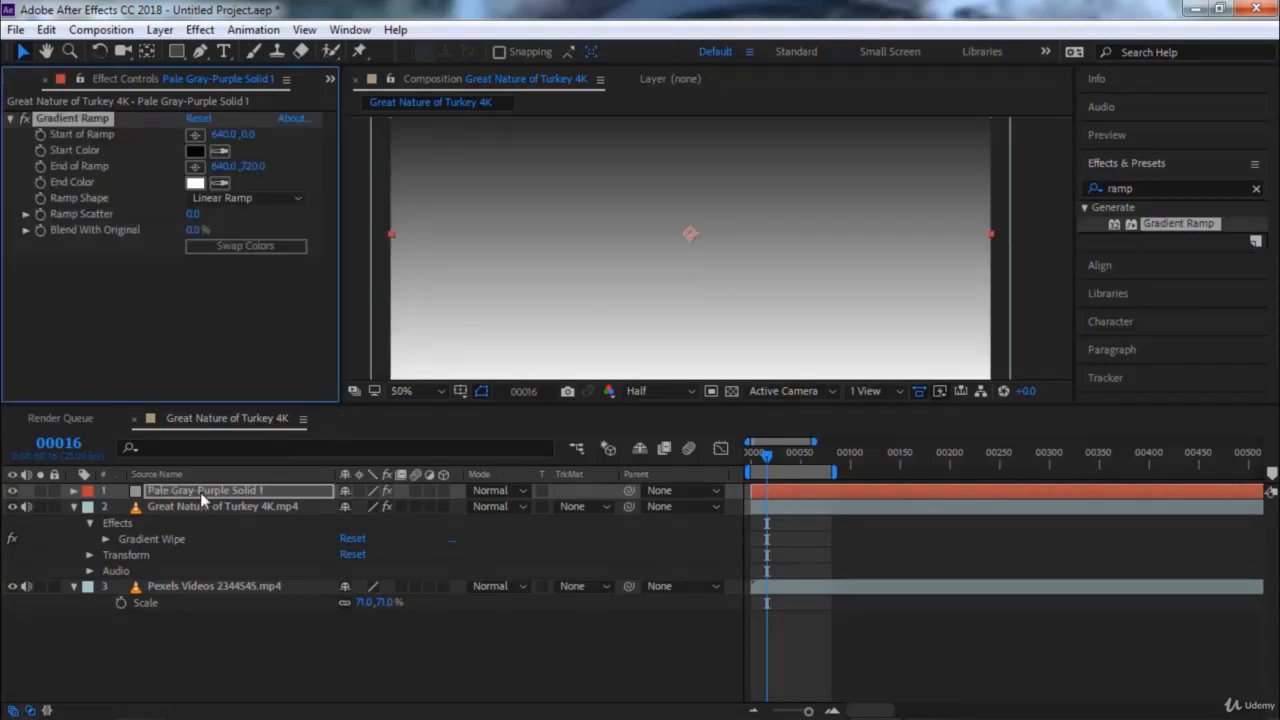
Move the gradient solid between the Turkey and Pexels clips, and use it as the Gradient Wipe's Gradient Layer
key("Return")
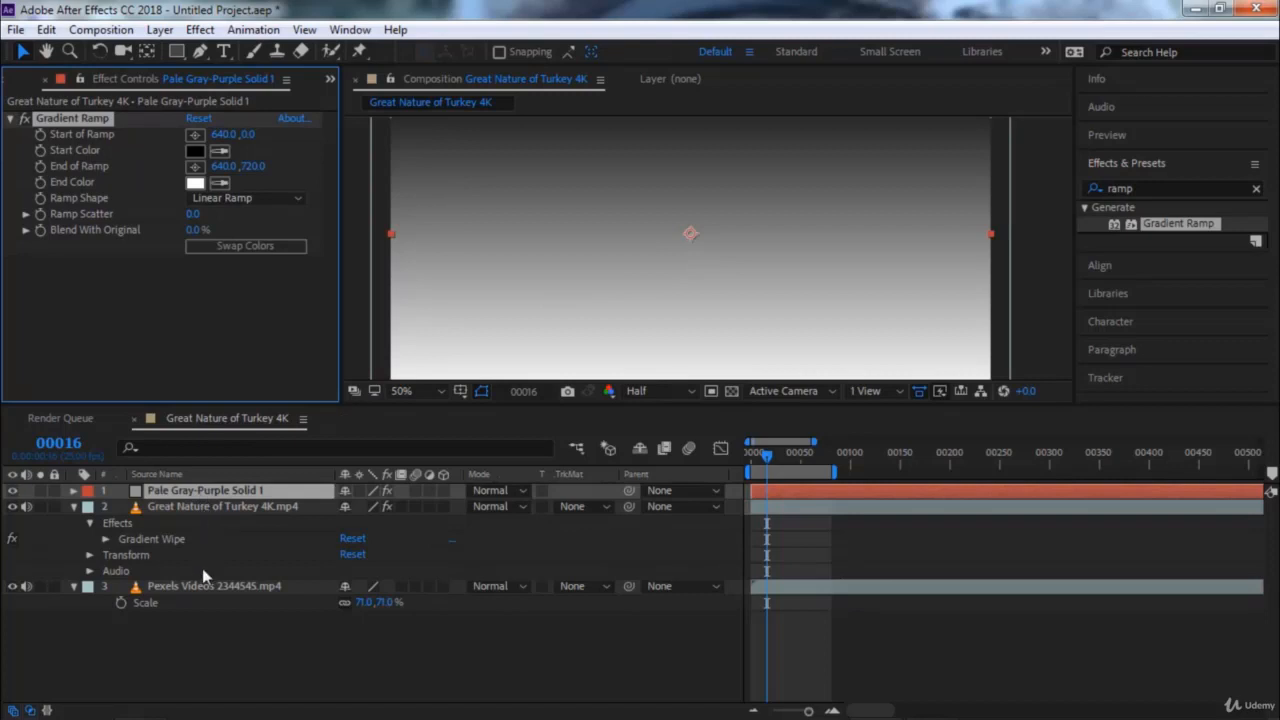
left_click_drag(202, 569, 205, 576)
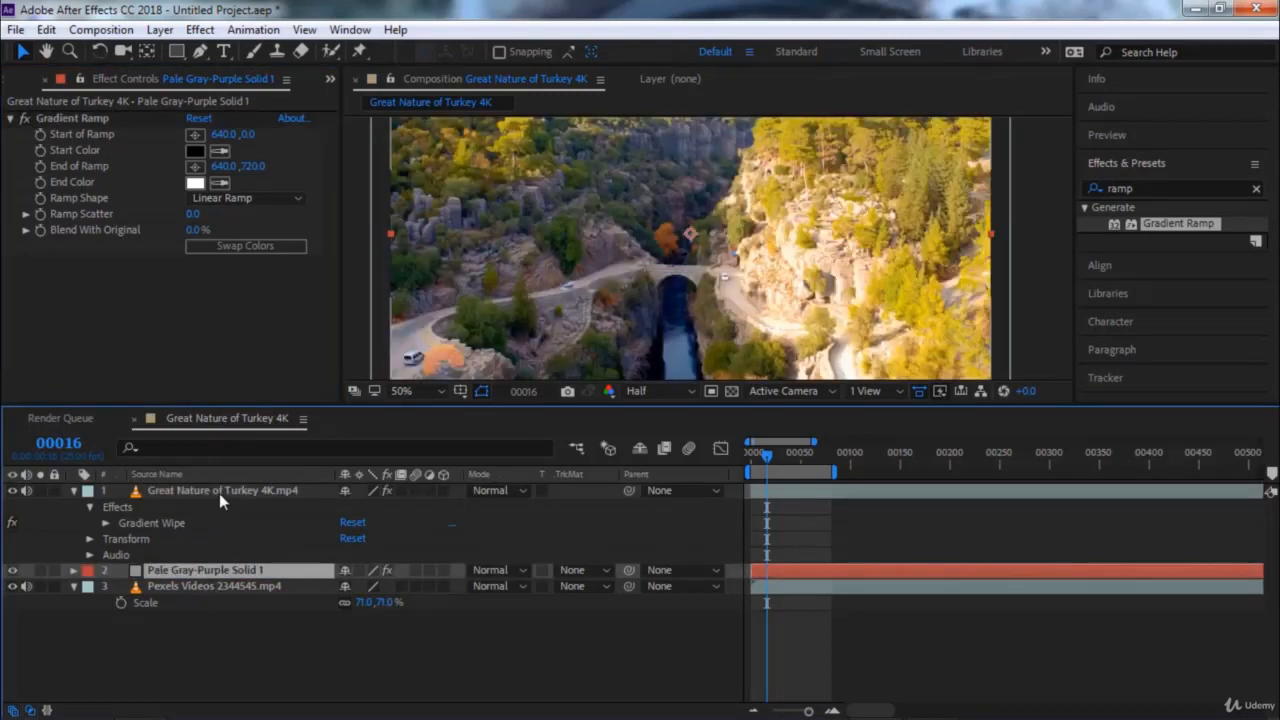
left_click(219, 493)
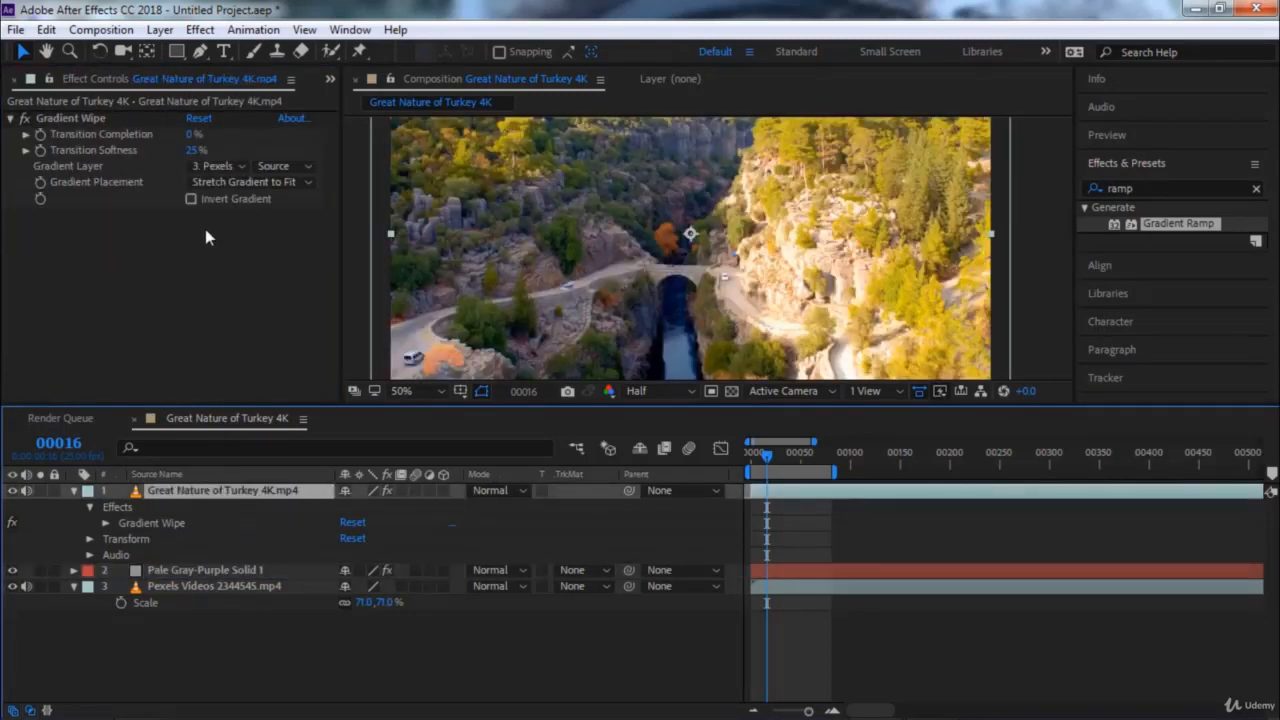
left_click(216, 166)
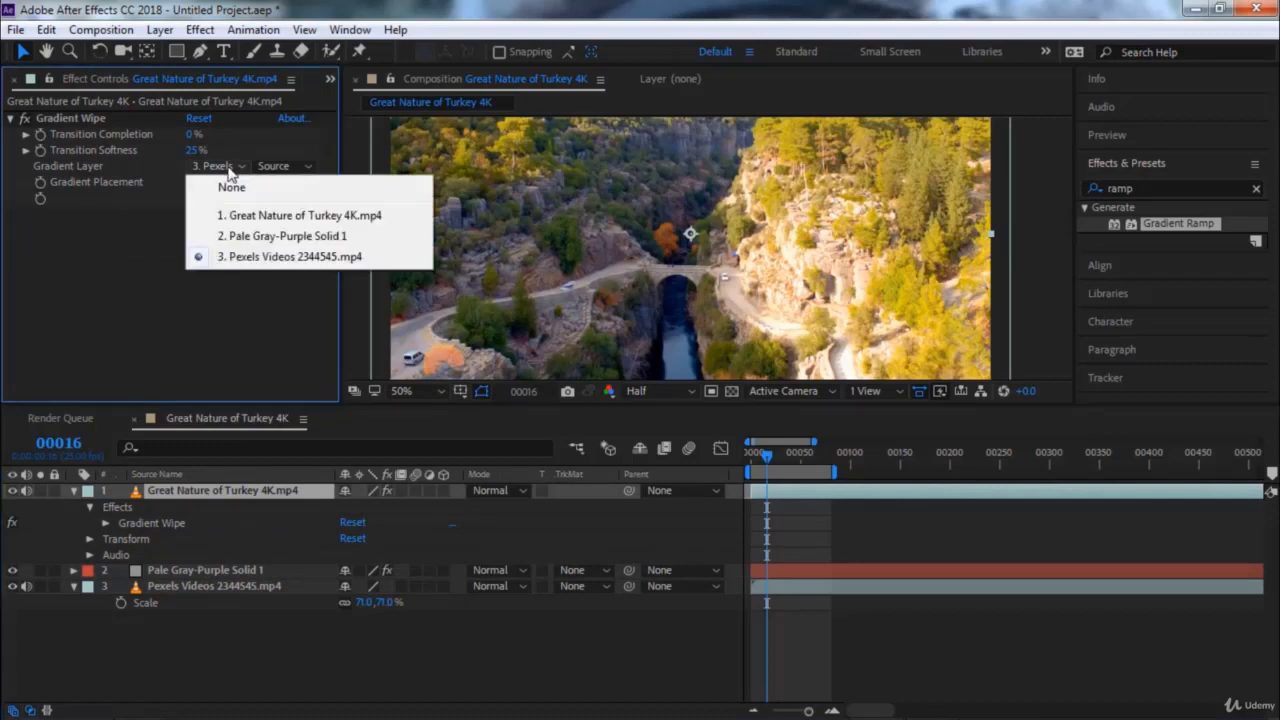
left_click(293, 237)
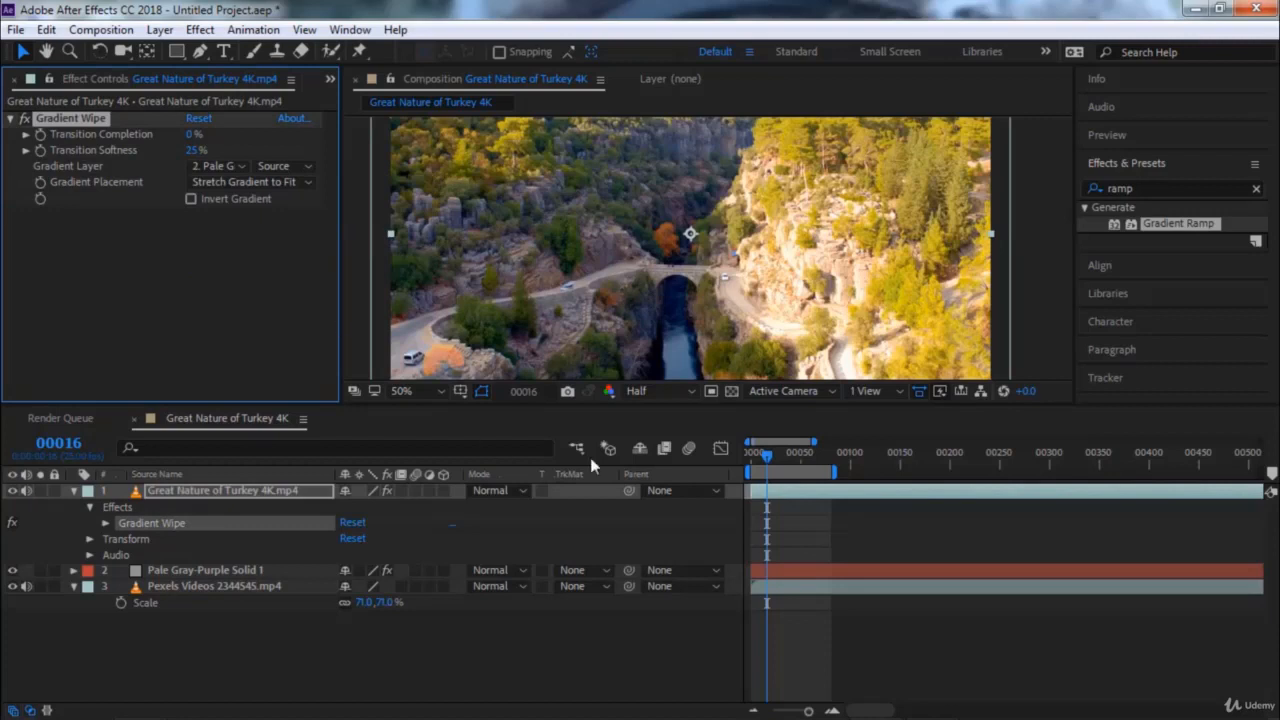
At frame 0, try the Gradient Wipe's Transition Completion, enable Invert Gradient, and set Transition Completion to 11%
left_click_drag(762, 448, 750, 453)
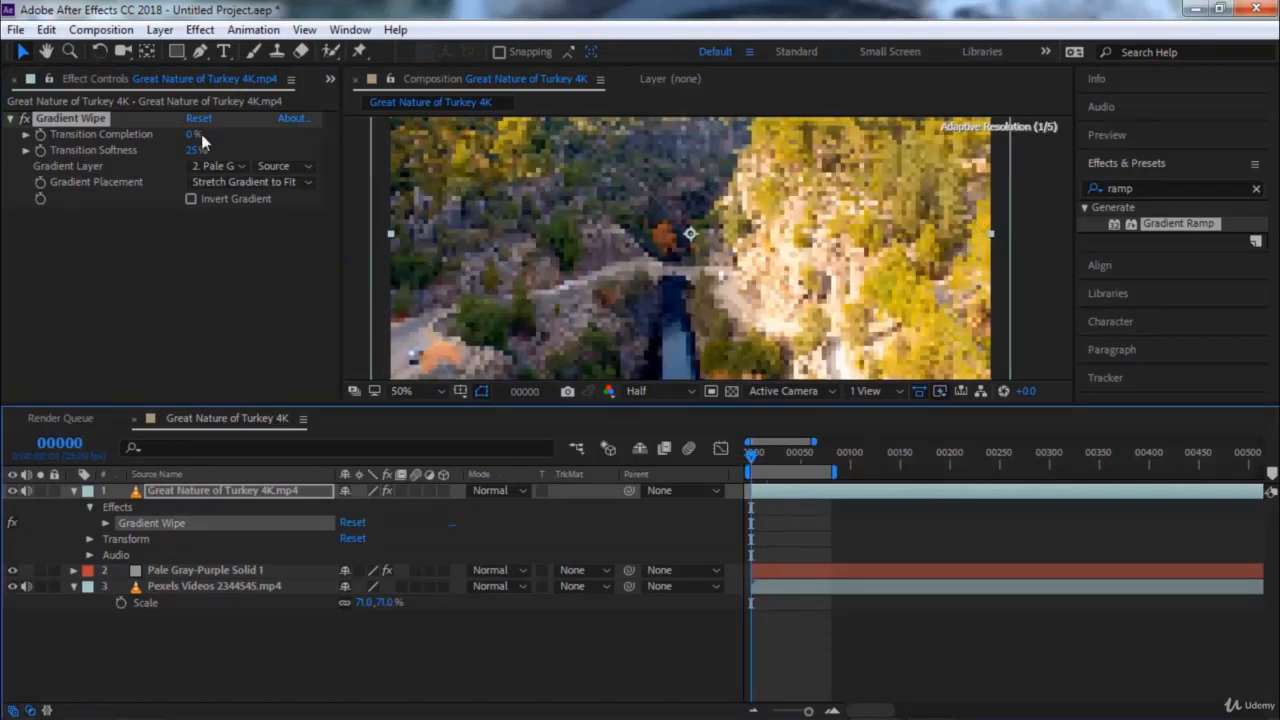
left_click_drag(192, 138, 224, 140)
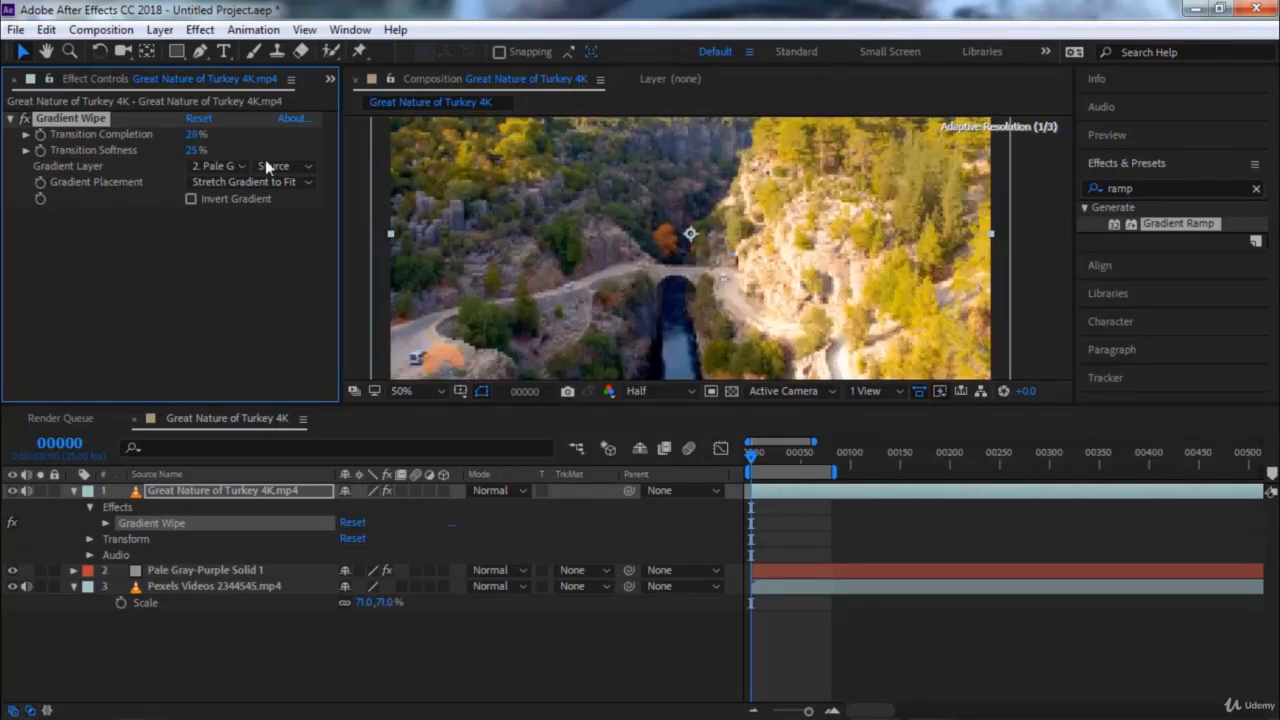
left_click(267, 164)
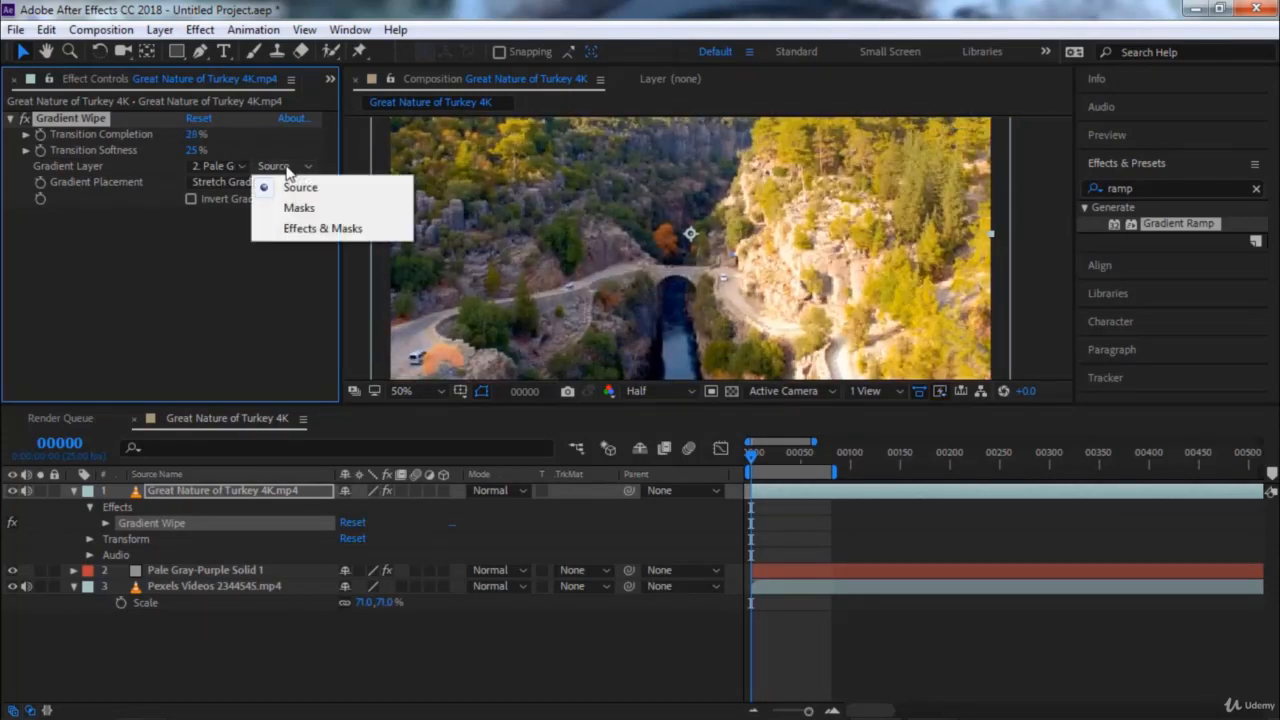
left_click(288, 265)
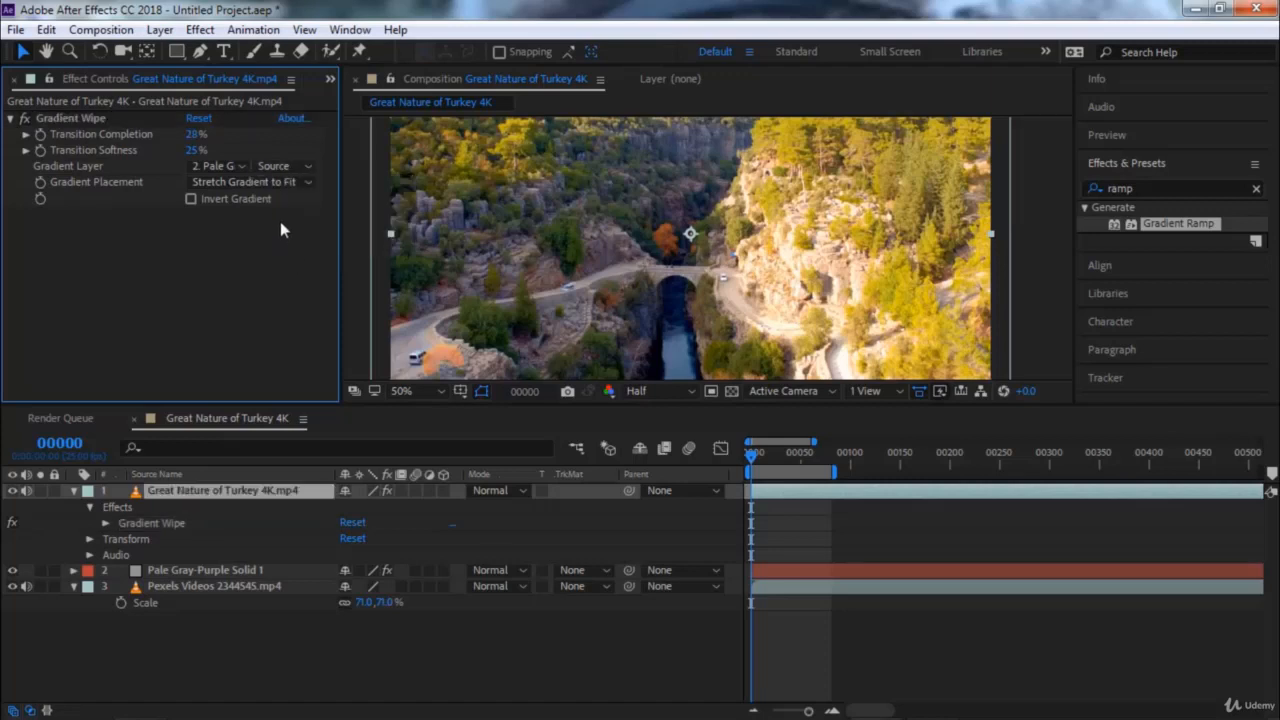
left_click(191, 199)
mouse_move(191, 134)
left_mouse_down()
mouse_move(172, 135)
mouse_move(242, 136)
mouse_move(206, 137)
left_mouse_up()
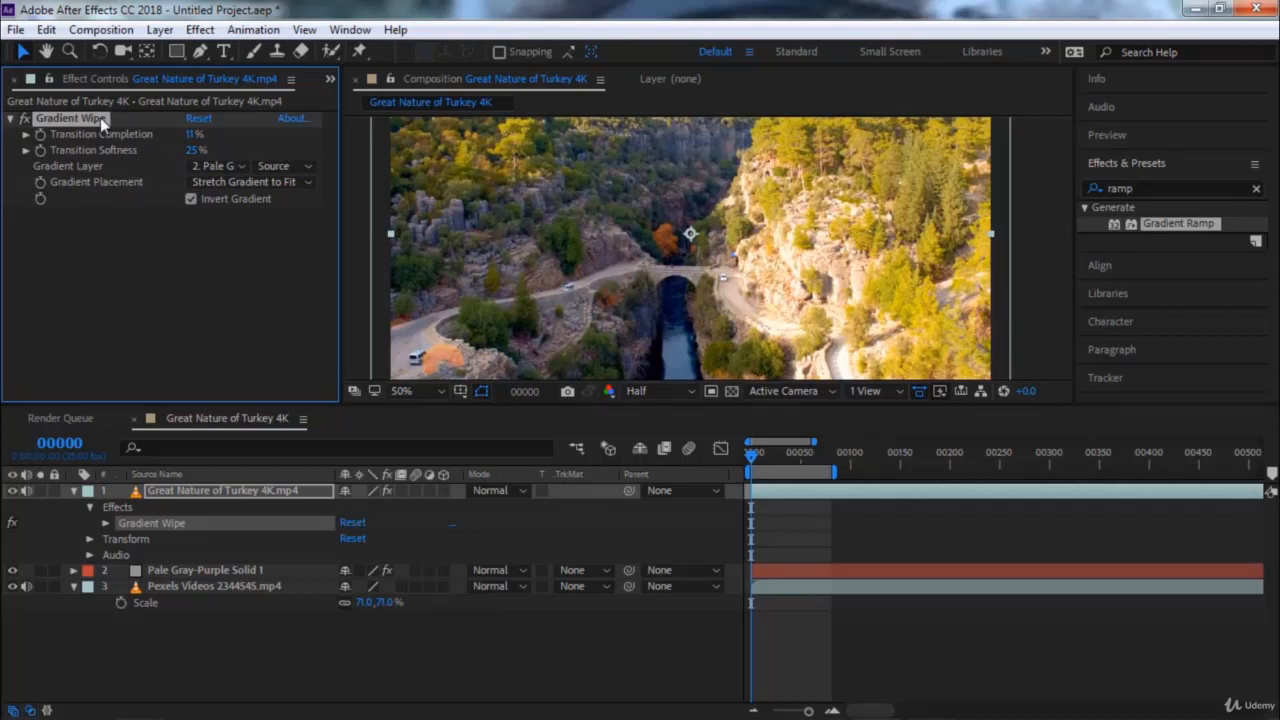
Remove Gradient Wipe from the Turkey clip and delete the gray solid layer
key("Delete")
left_click(199, 538)
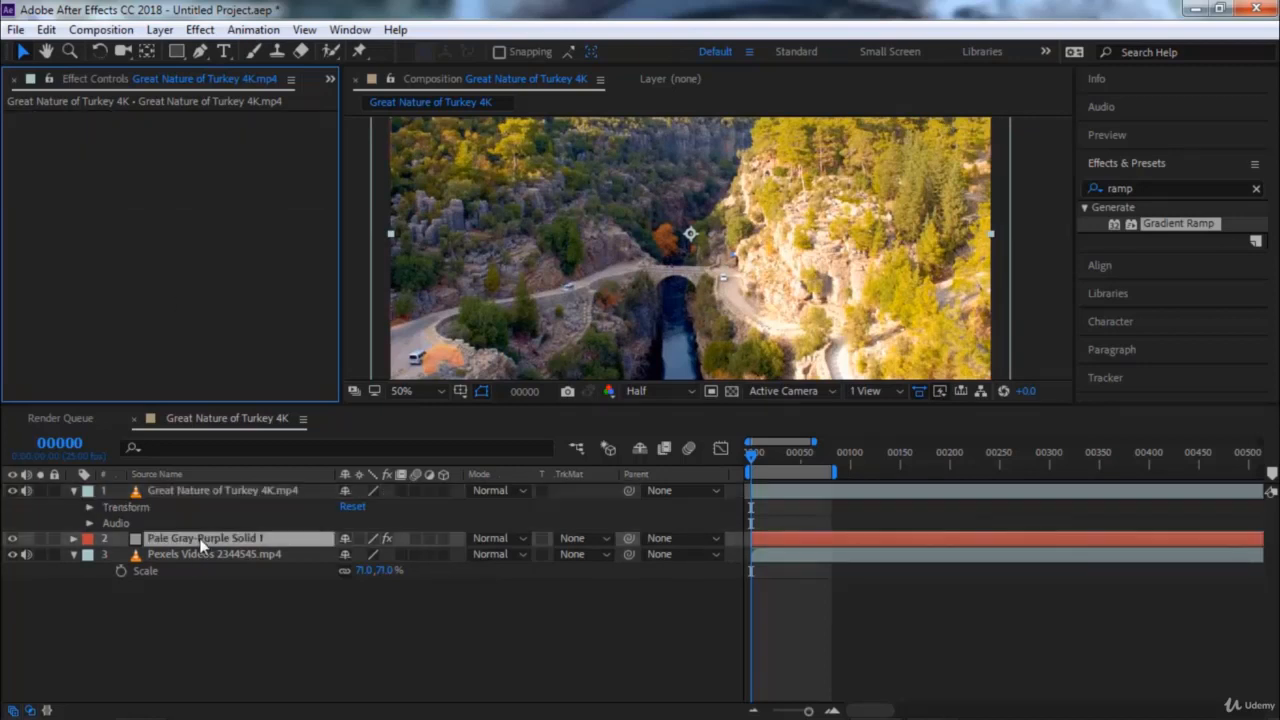
key("Delete")
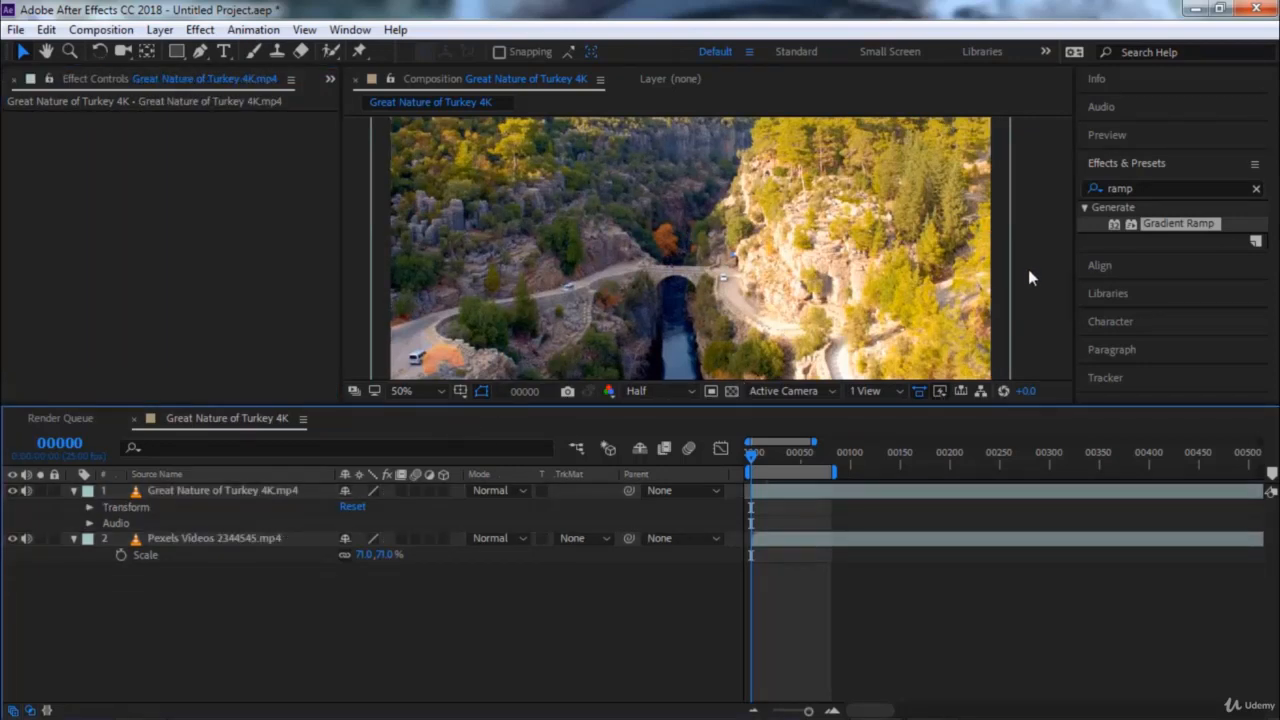
Clear the effects search and apply Iris Wipe from the Transition category to the Great Nature of Turkey 4K.mp4 layer
left_click(1256, 189)
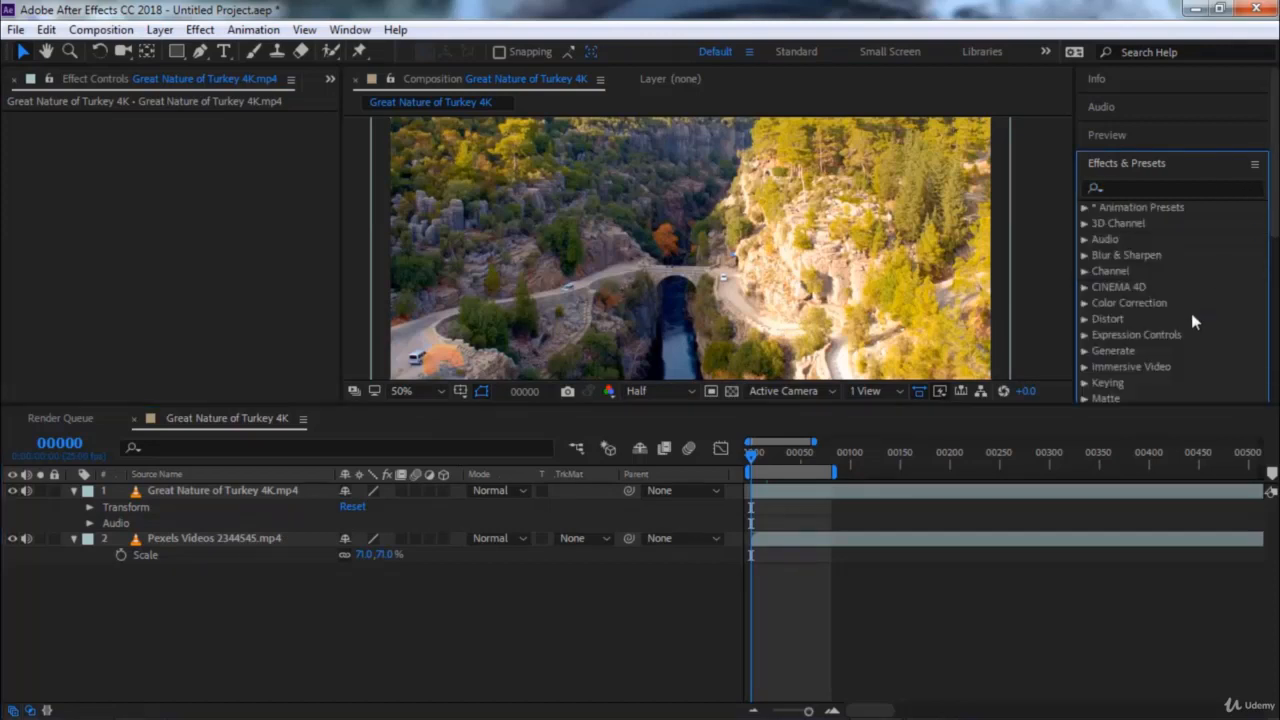
scroll(1191, 313, "down", 5)
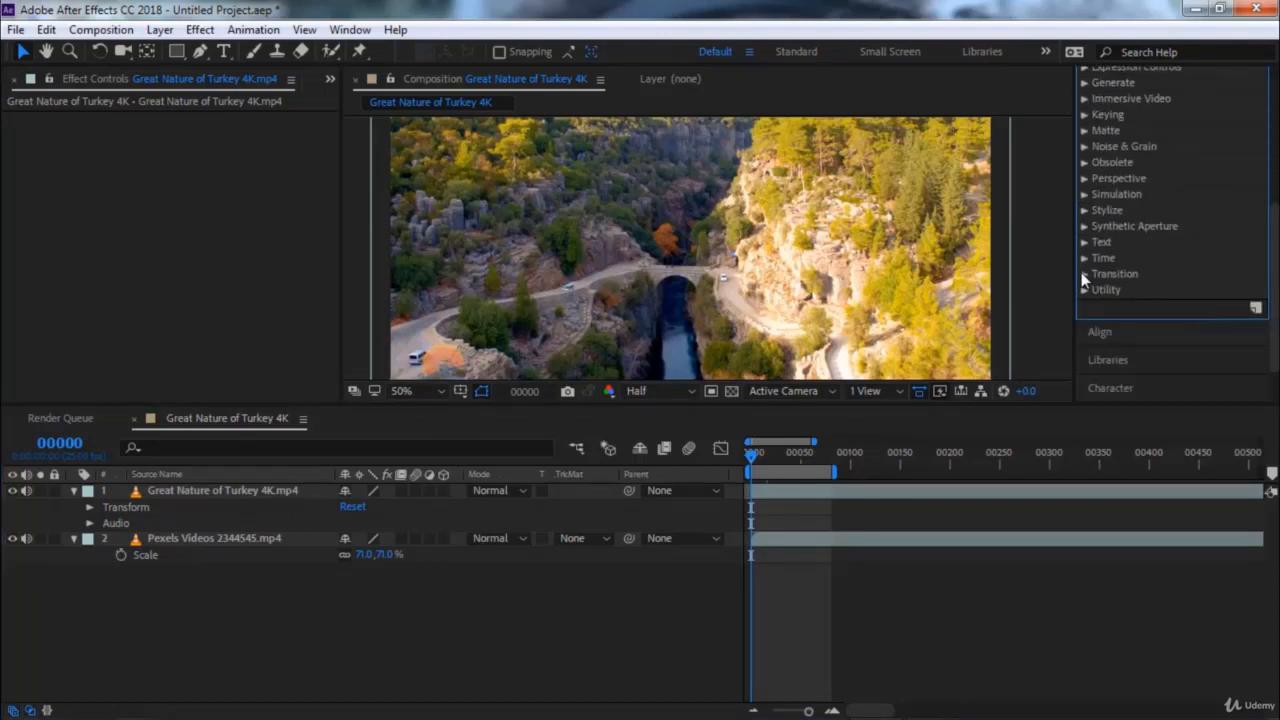
scroll(1150, 329, "down", 3)
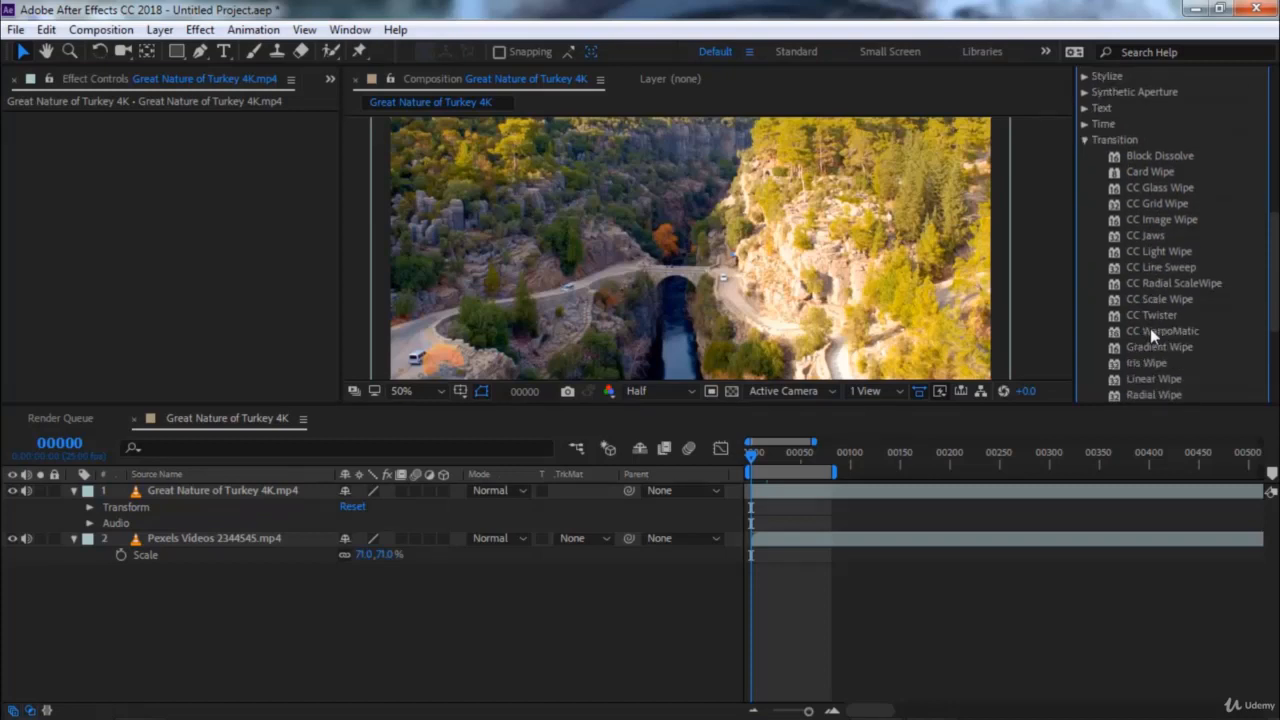
scroll(1151, 336, "down", 1)
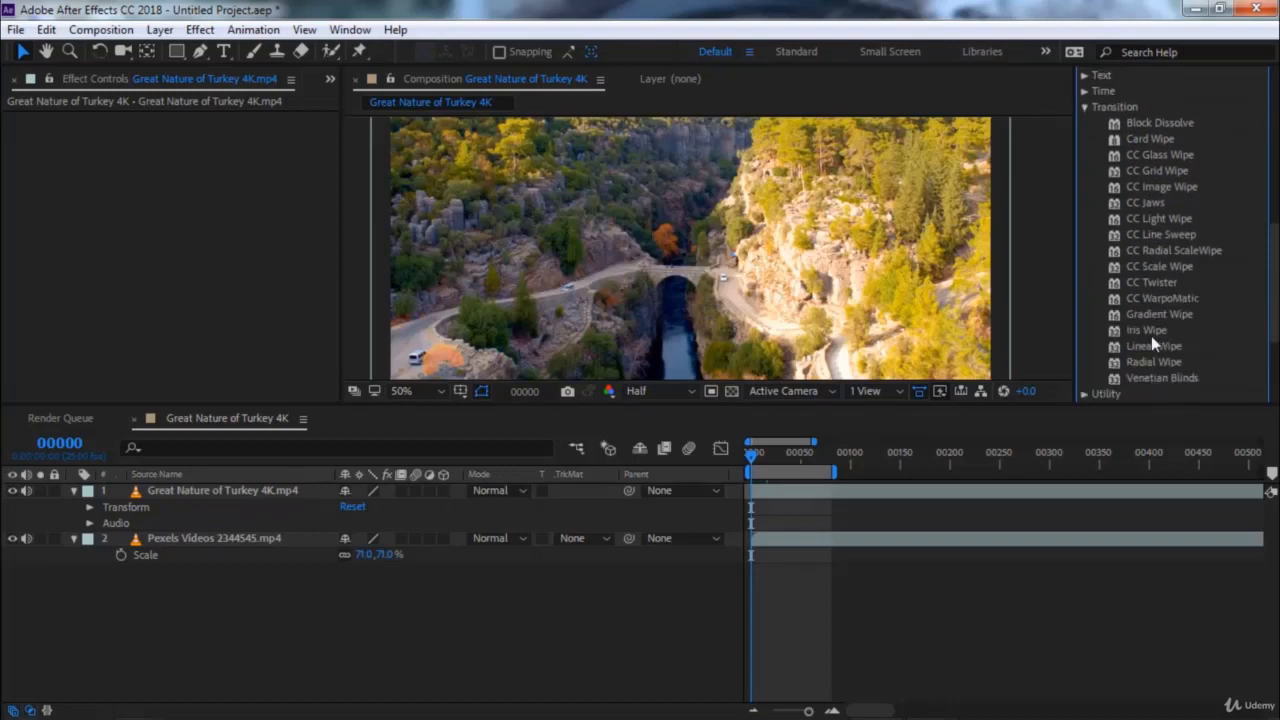
left_click(1145, 329)
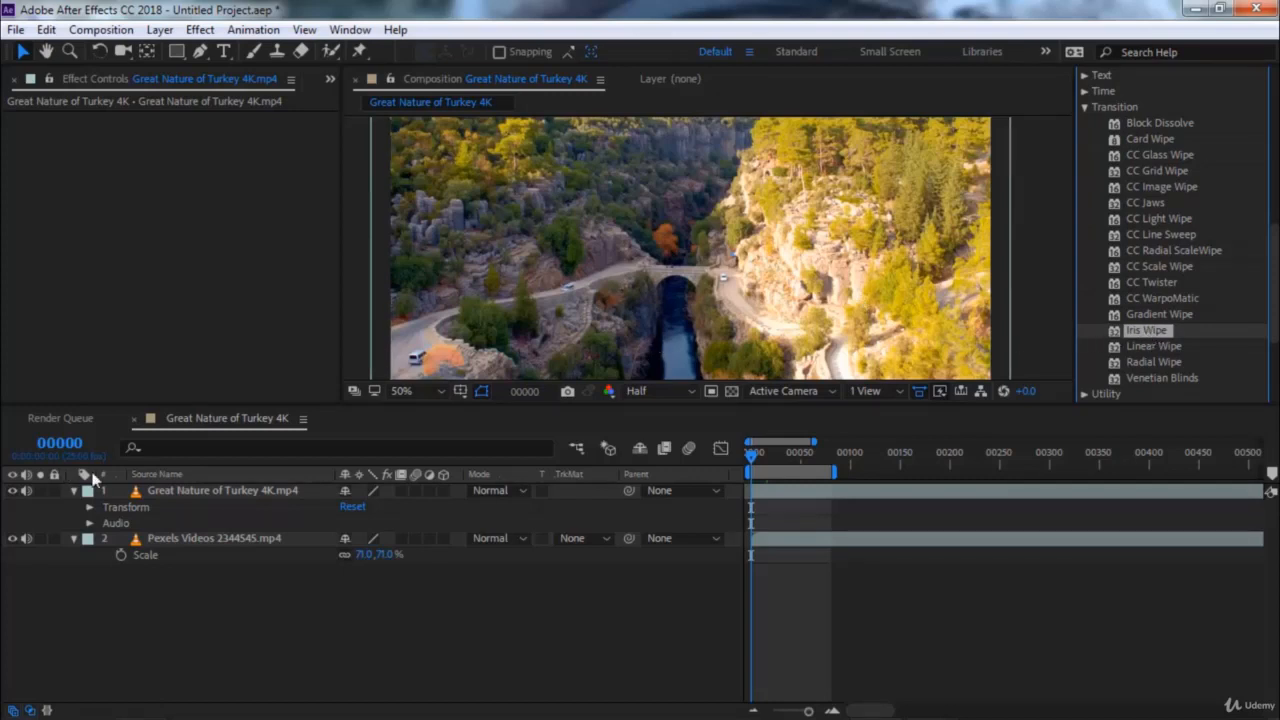
left_click(170, 491)
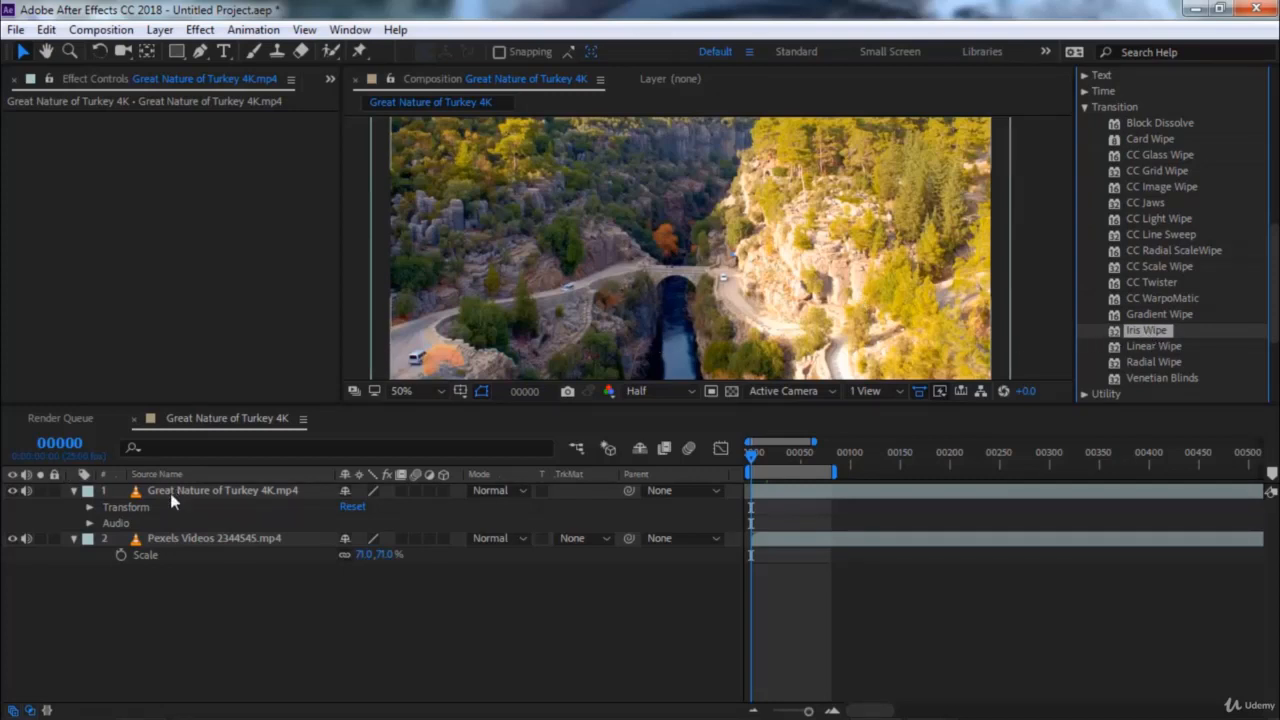
double_click(1146, 330)
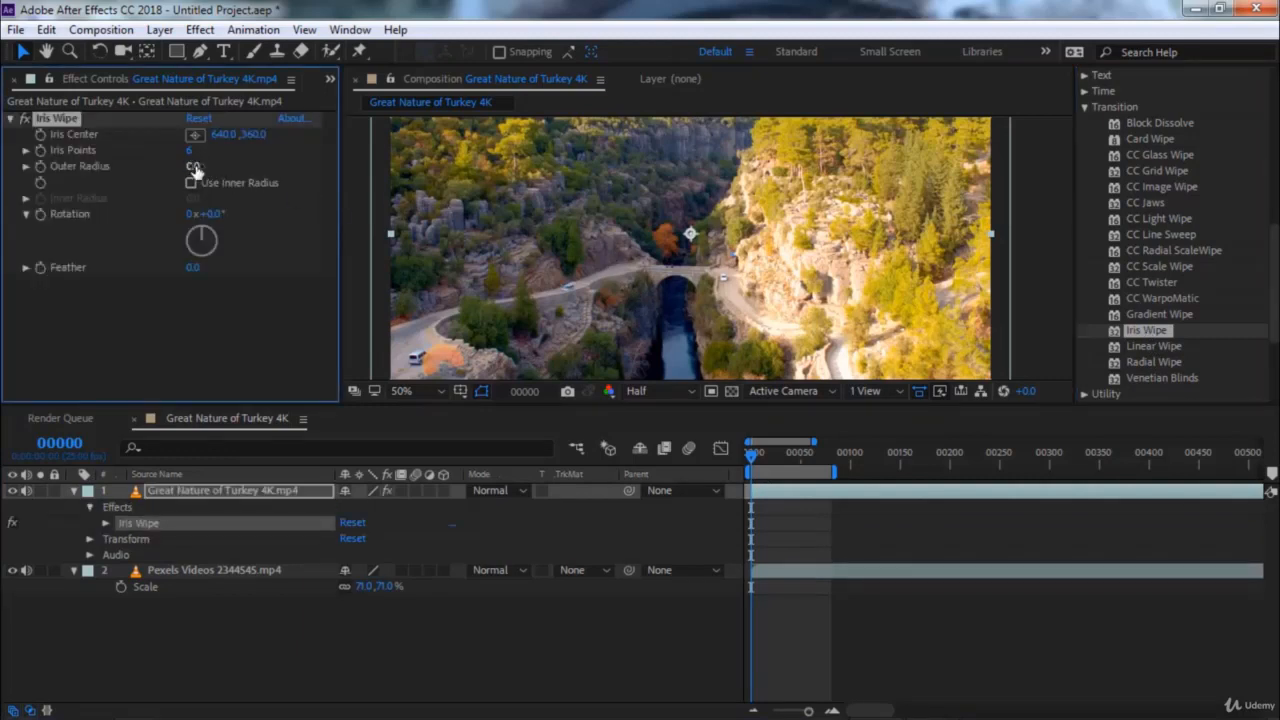
Set the Iris Wipe's Outer Radius to 364 and enlarge the composition view to show the whole frame
left_click_drag(198, 166, 604, 258)
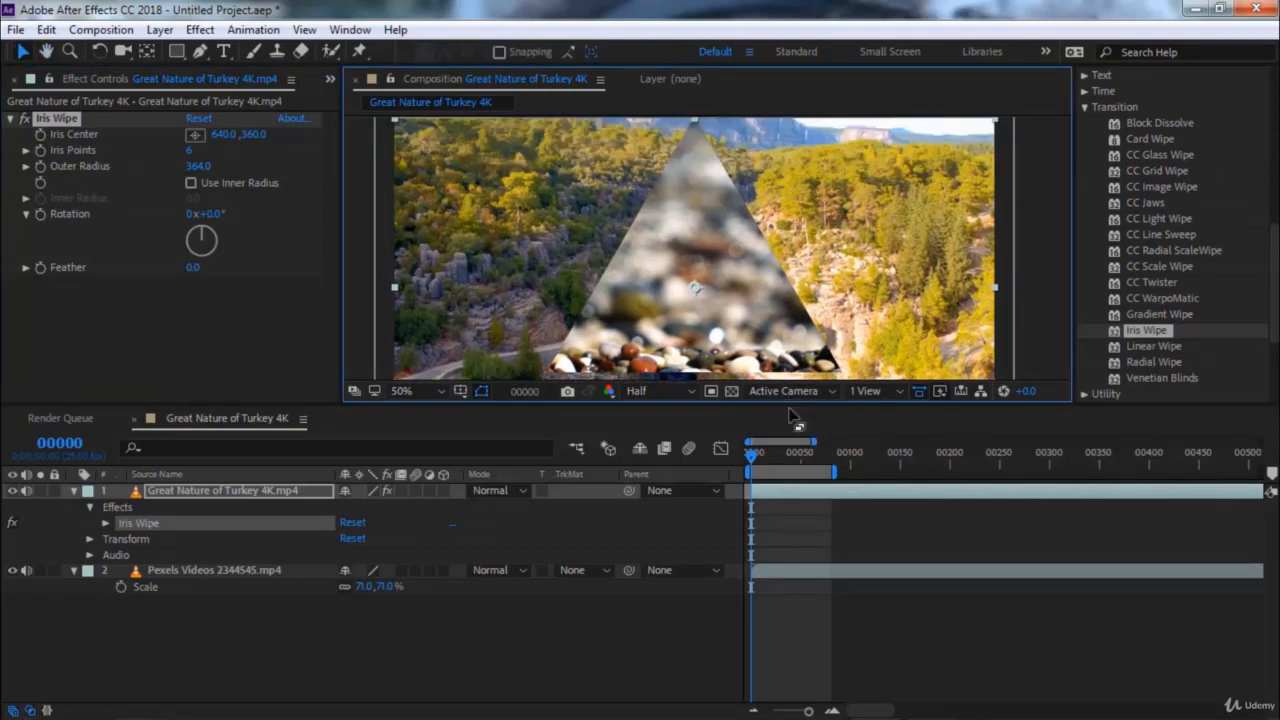
left_click_drag(790, 401, 792, 534)
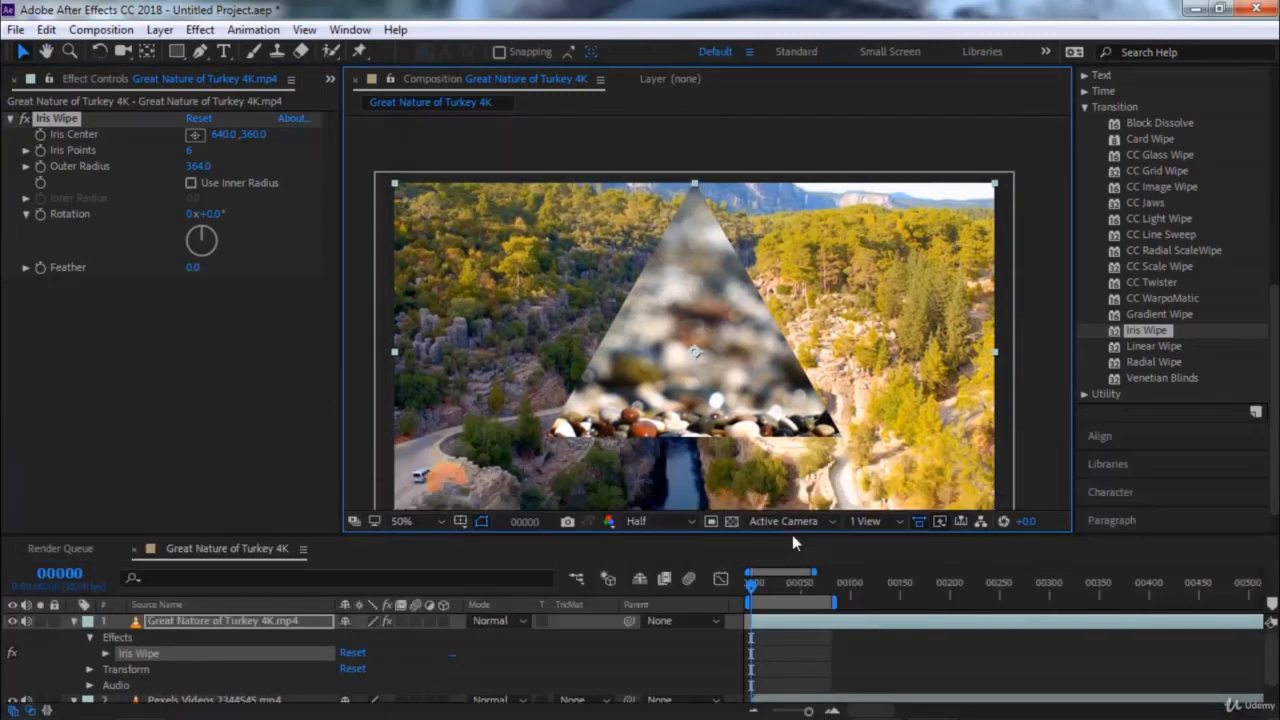
left_click_drag(704, 383, 704, 338)
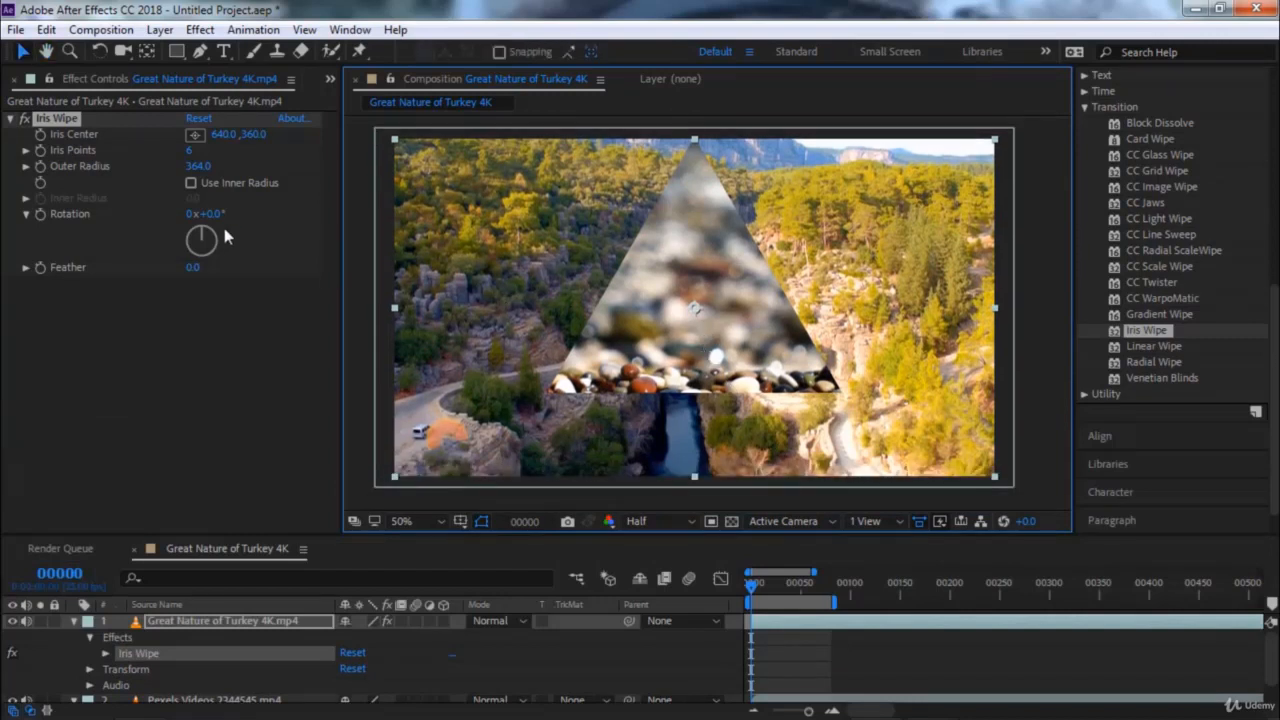
Set the Iris Wipe's Rotation to 236° and move its Iris Center to 546, 422
left_click_drag(201, 237, 168, 280)
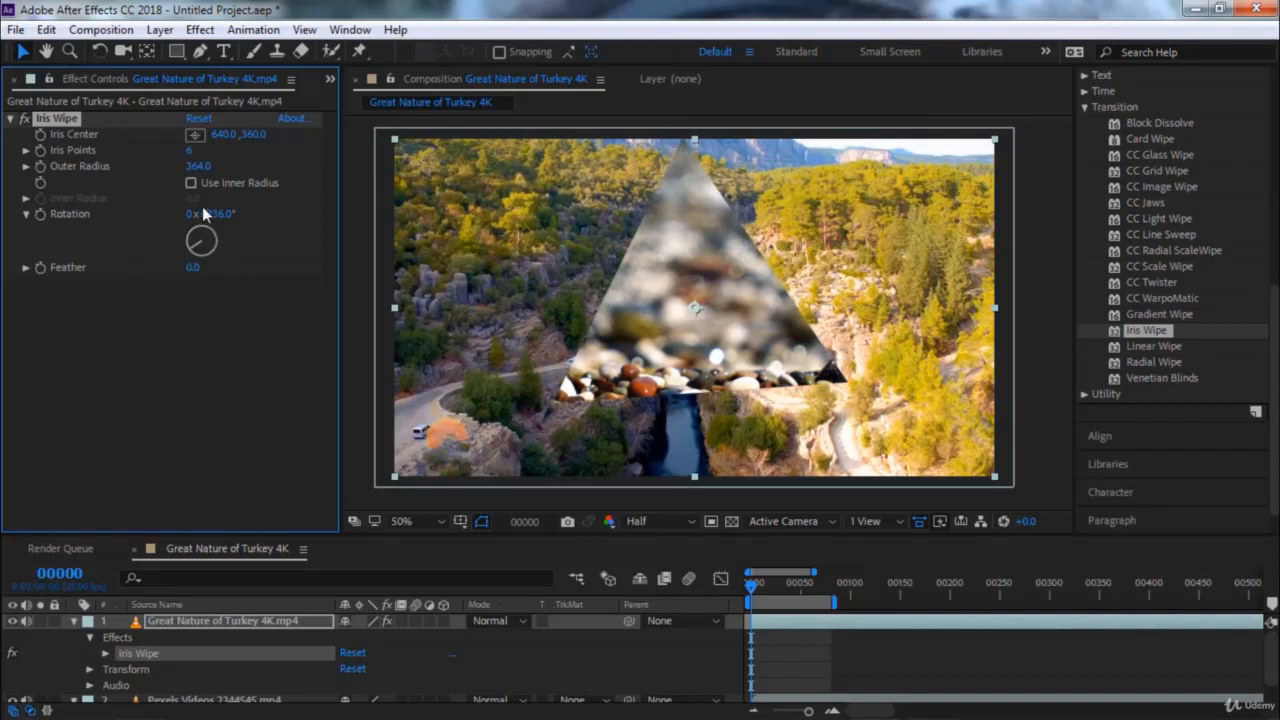
left_click(194, 134)
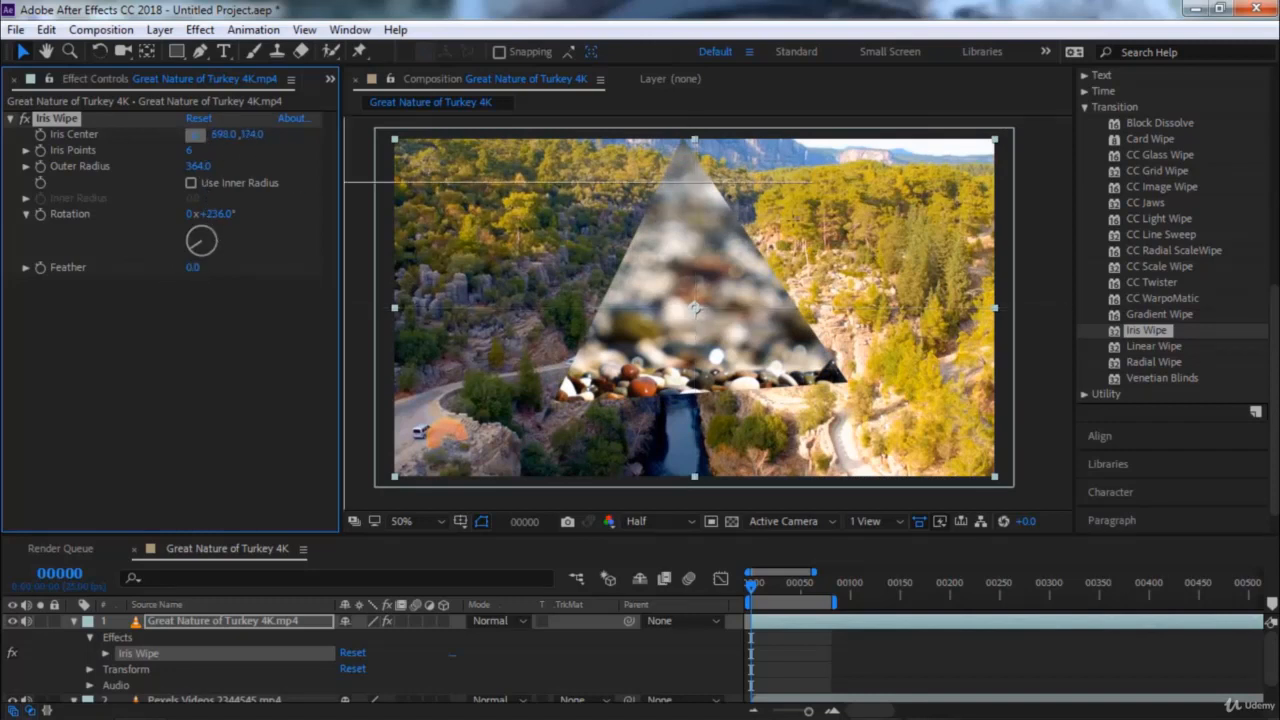
left_click(917, 204)
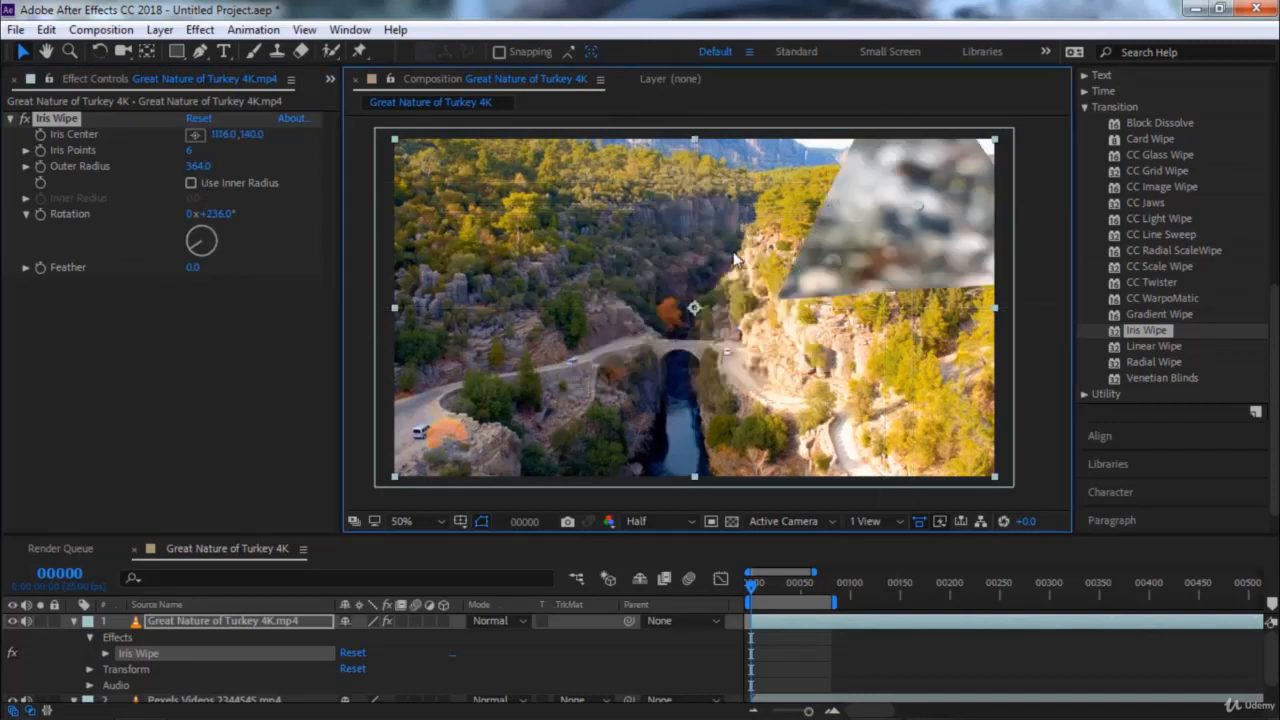
left_click_drag(909, 204, 650, 336)
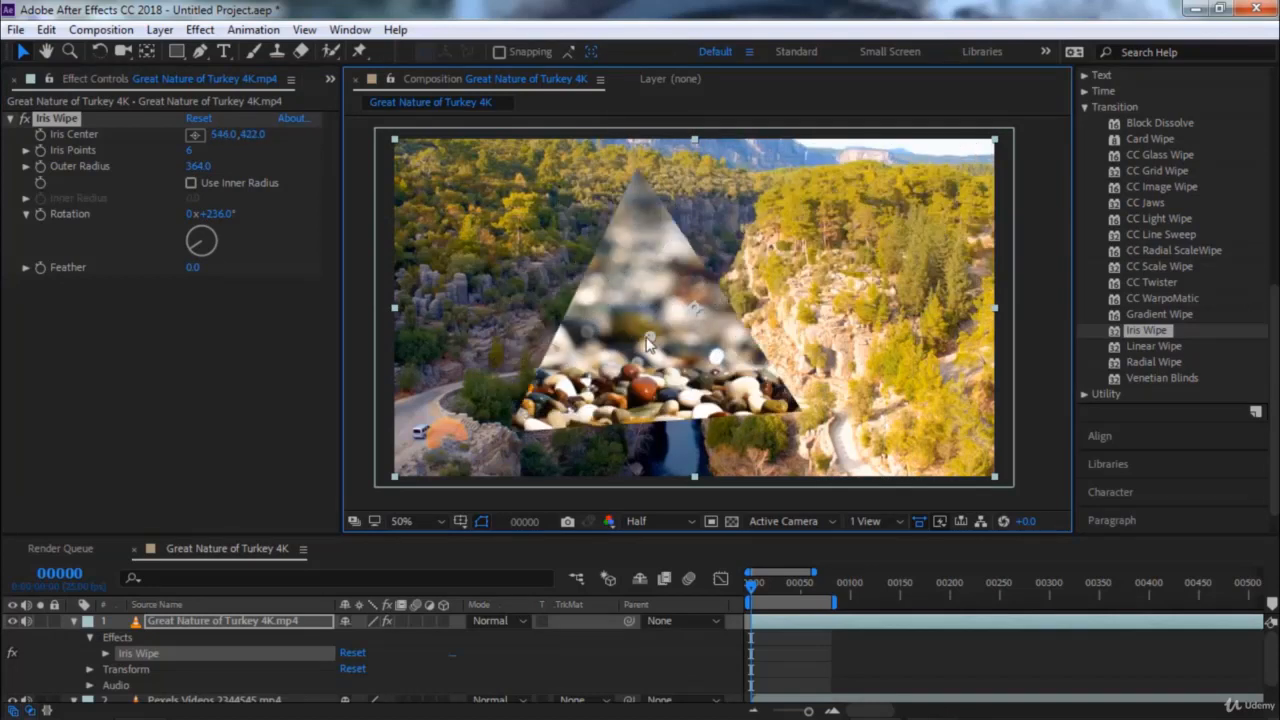
Try the Use Inner Radius option and leave it off, and set Outer Radius to 250 and Iris Points to 15
left_click(192, 186)
left_click(192, 186)
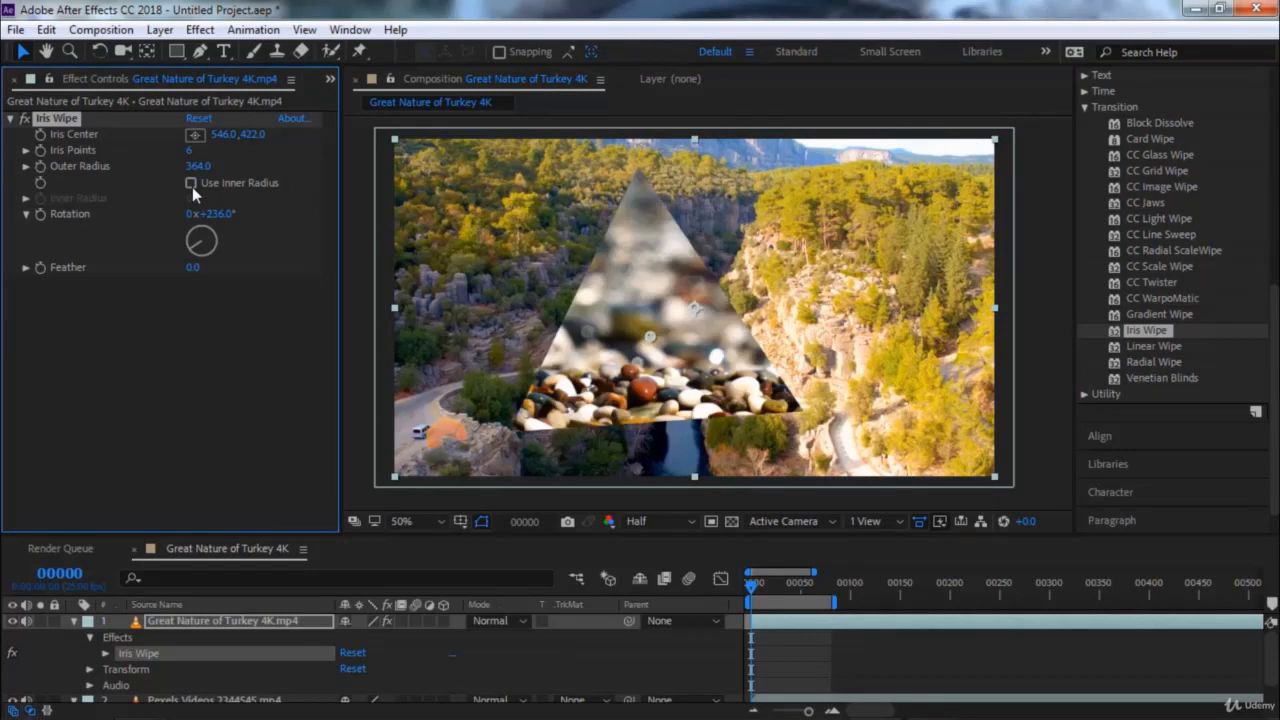
left_click(190, 184)
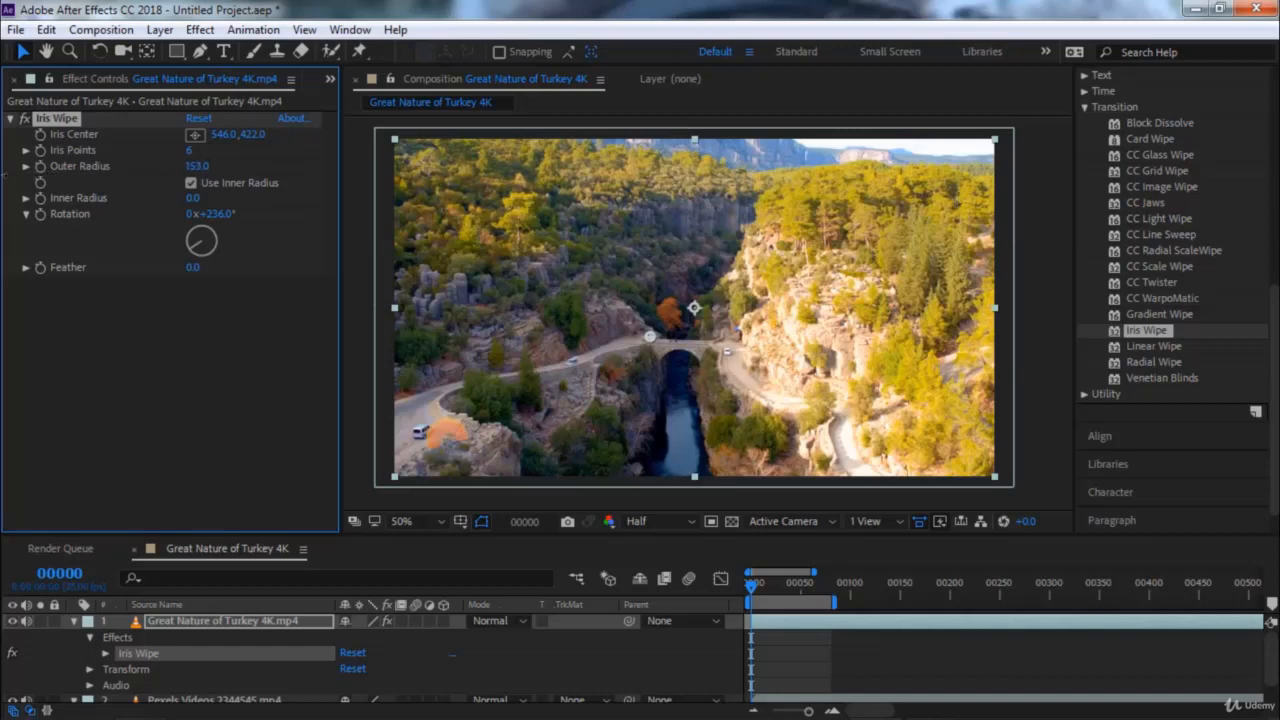
left_click(189, 184)
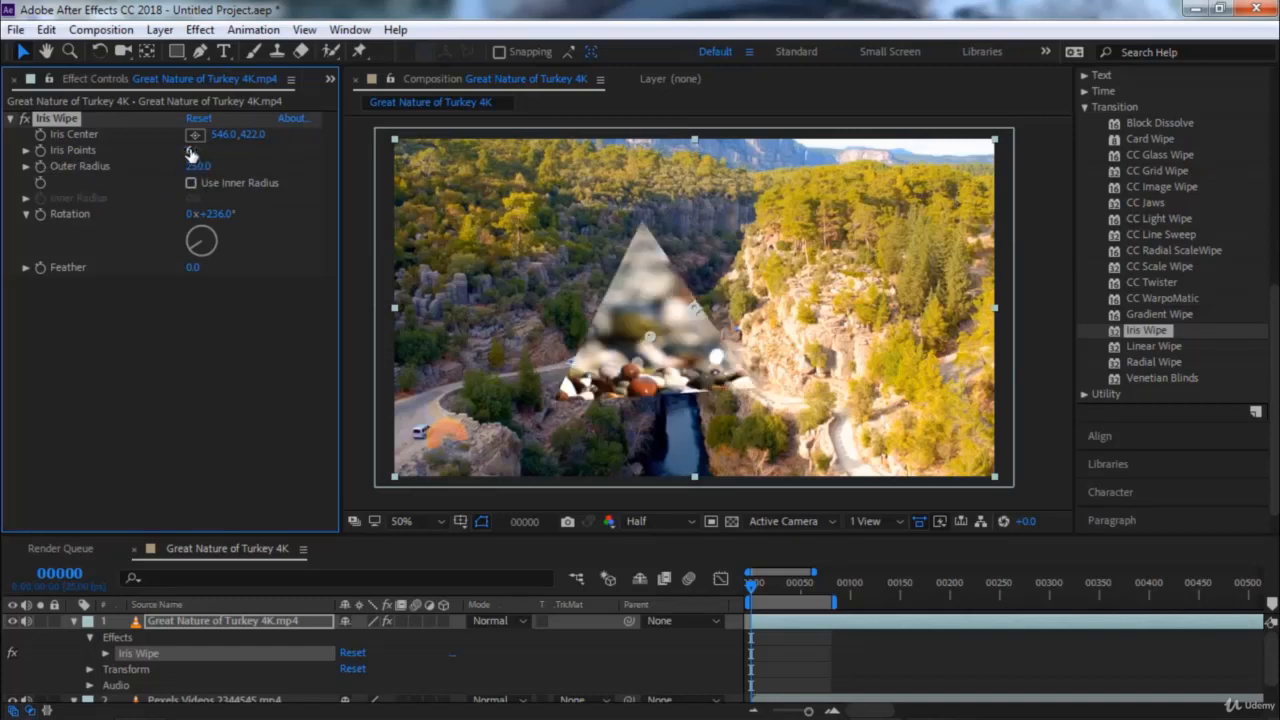
left_click_drag(193, 149, 202, 152)
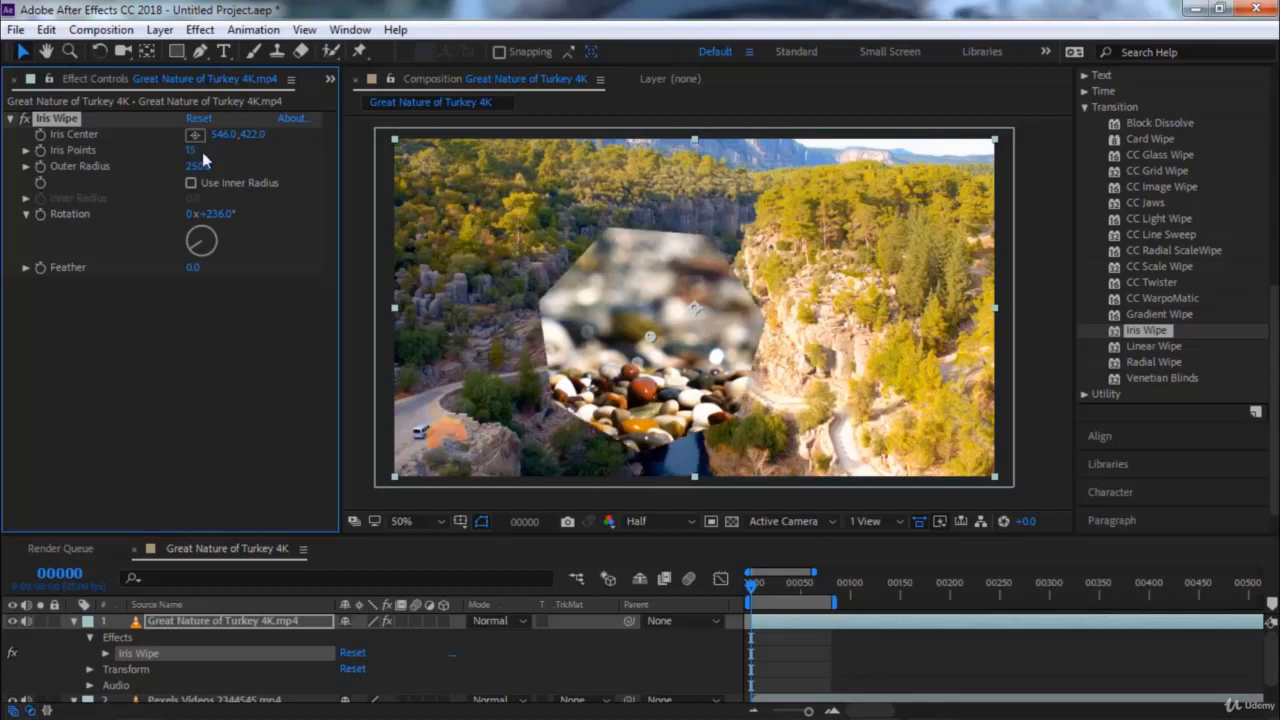
Reset and remove Iris Wipe from the Turkey clip, and apply Linear Wipe in its place
left_click(199, 119)
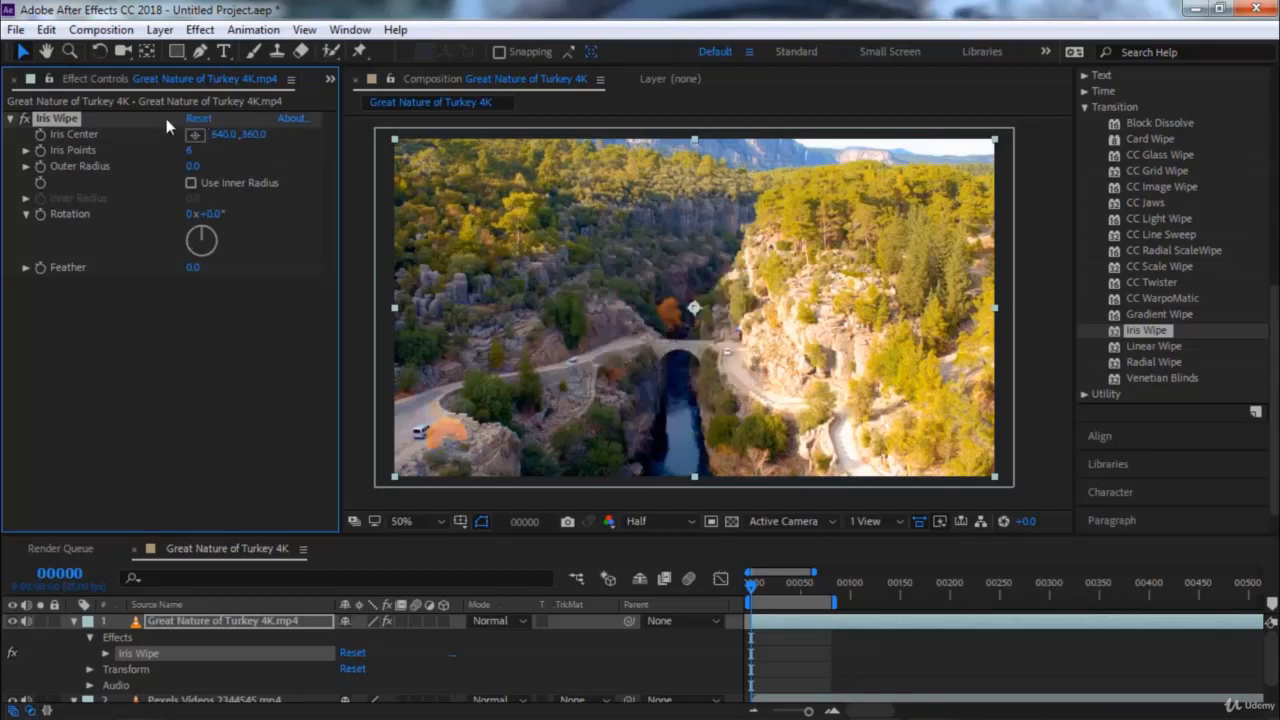
key("Delete")
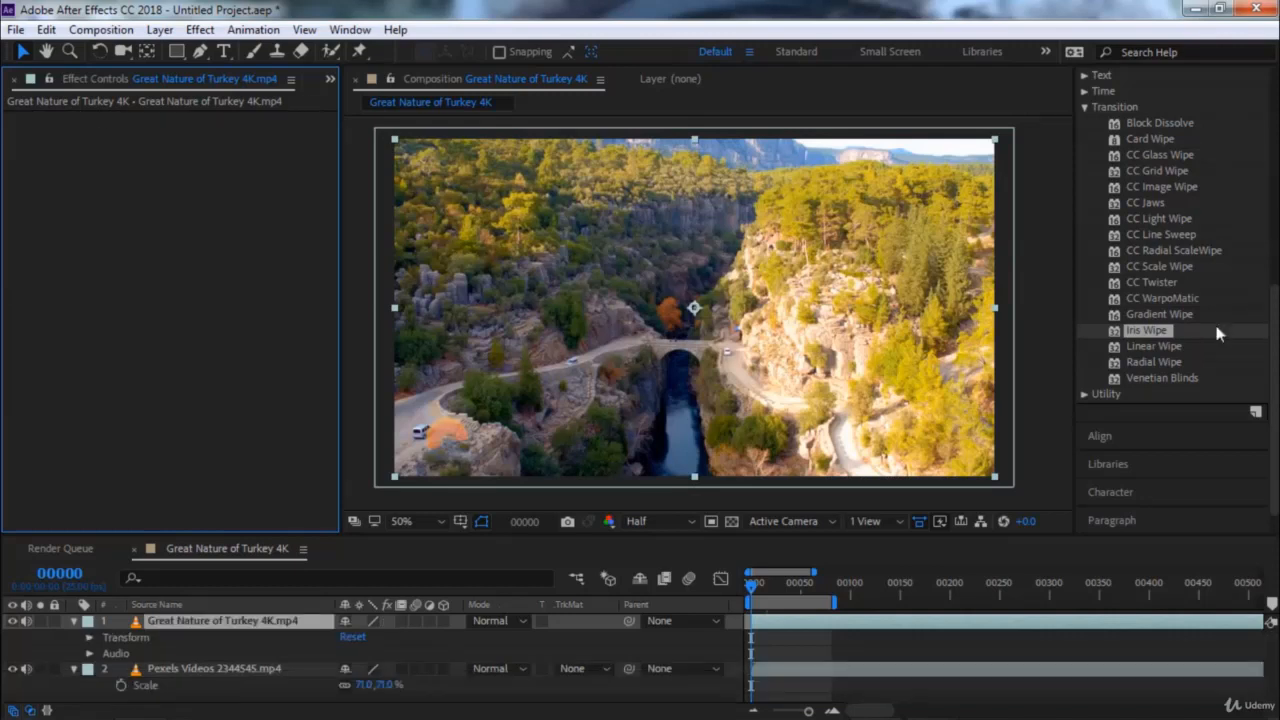
double_click(1163, 346)
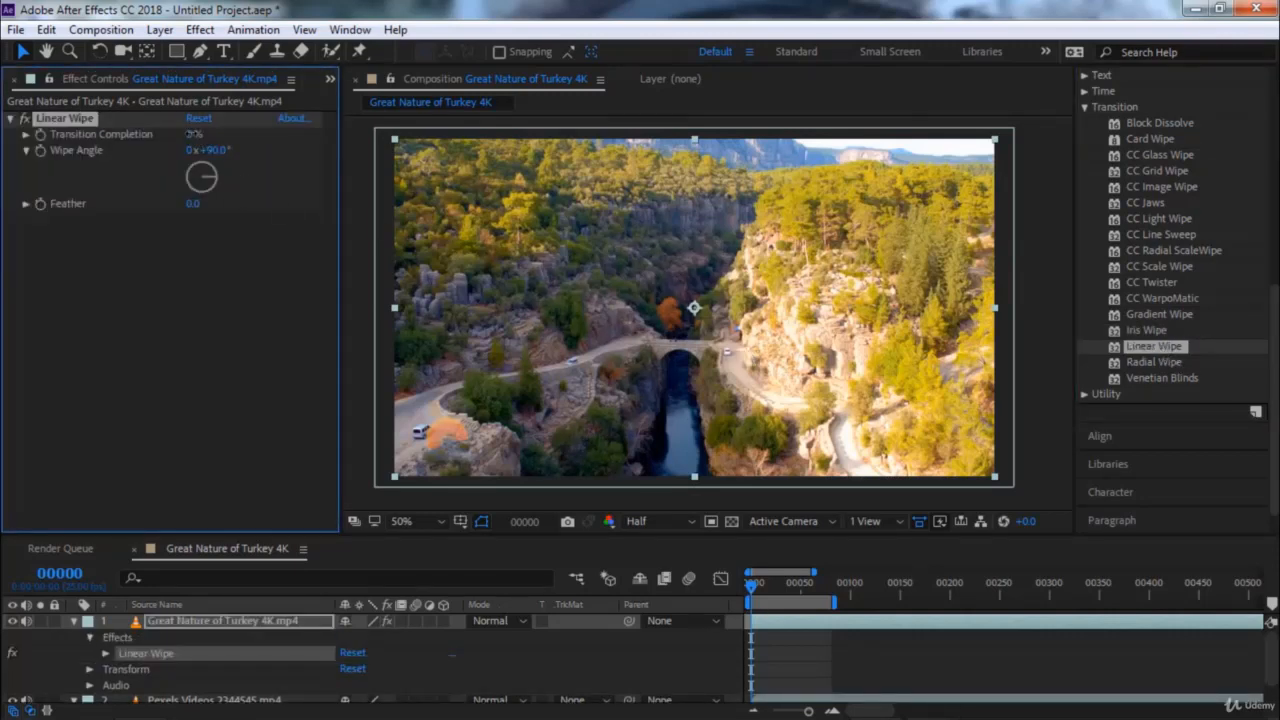
Set the Linear Wipe's Wipe Angle to 45°, Feather to 195 and Transition Completion to 70%
left_click_drag(194, 134, 255, 150)
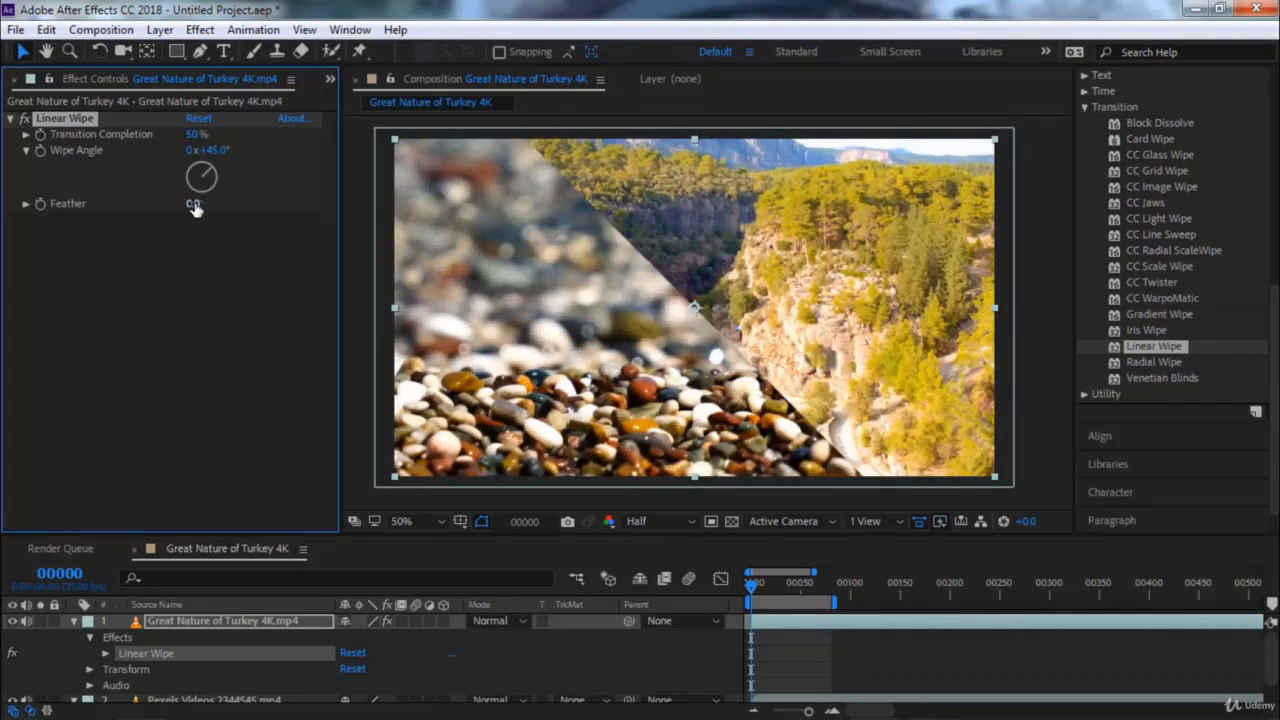
left_click_drag(249, 203, 372, 194)
mouse_move(196, 135)
left_mouse_down()
mouse_move(172, 142)
mouse_move(242, 147)
mouse_move(217, 147)
left_mouse_up()
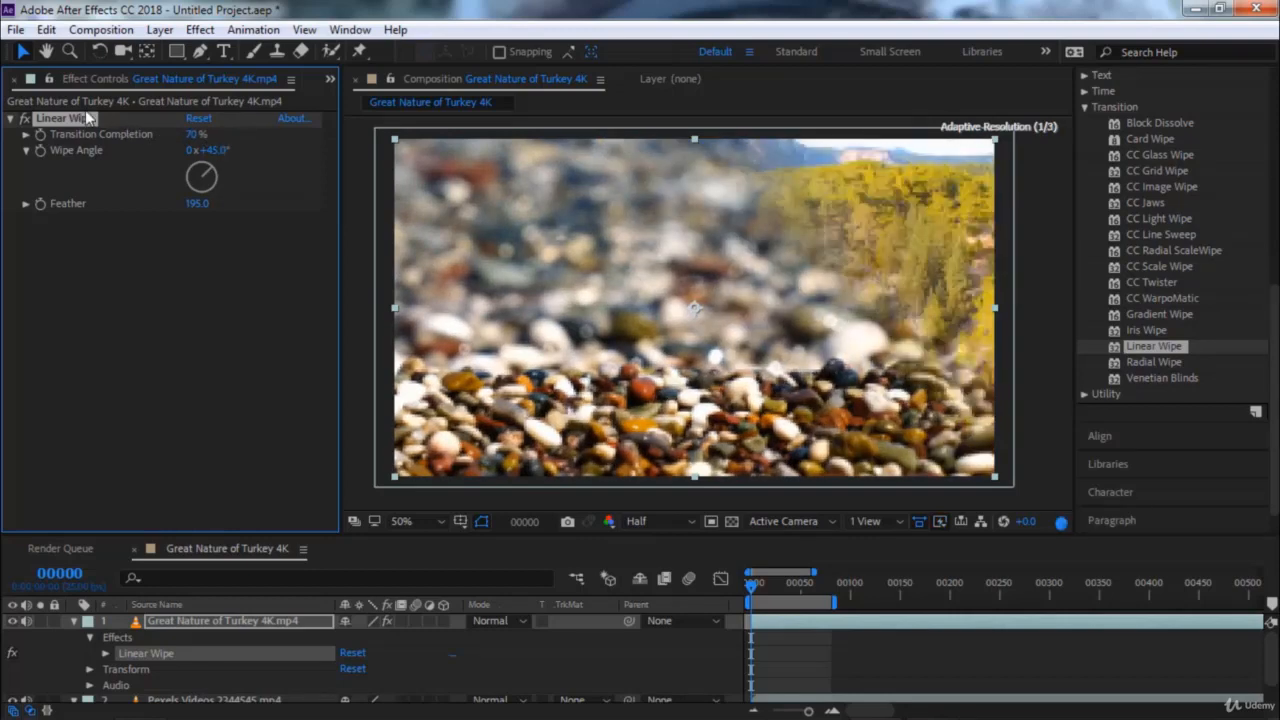
Replace Linear Wipe with Radial Wipe on the Turkey clip and try out its Transition Completion
key("Delete")
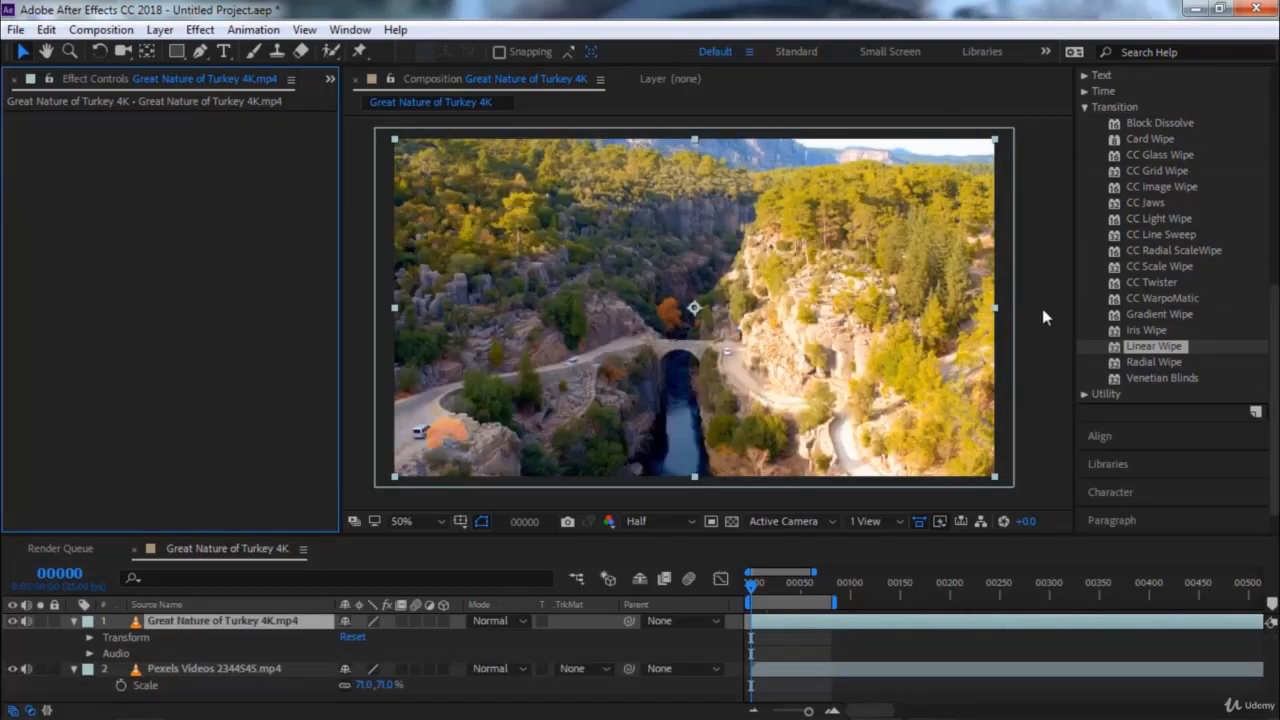
double_click(1164, 365)
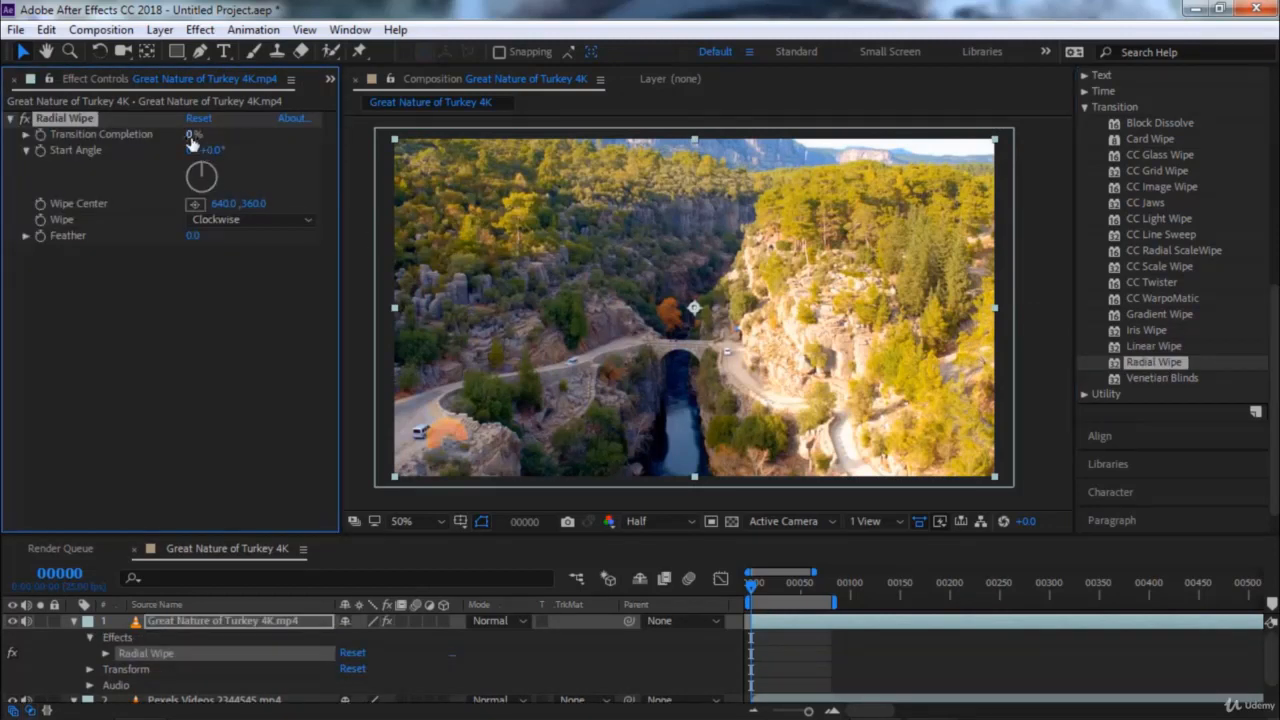
left_click_drag(191, 143, 148, 146)
Replace Radial Wipe with Venetian Blinds on the Turkey clip and set its Transition Completion to 14%
key("Delete")
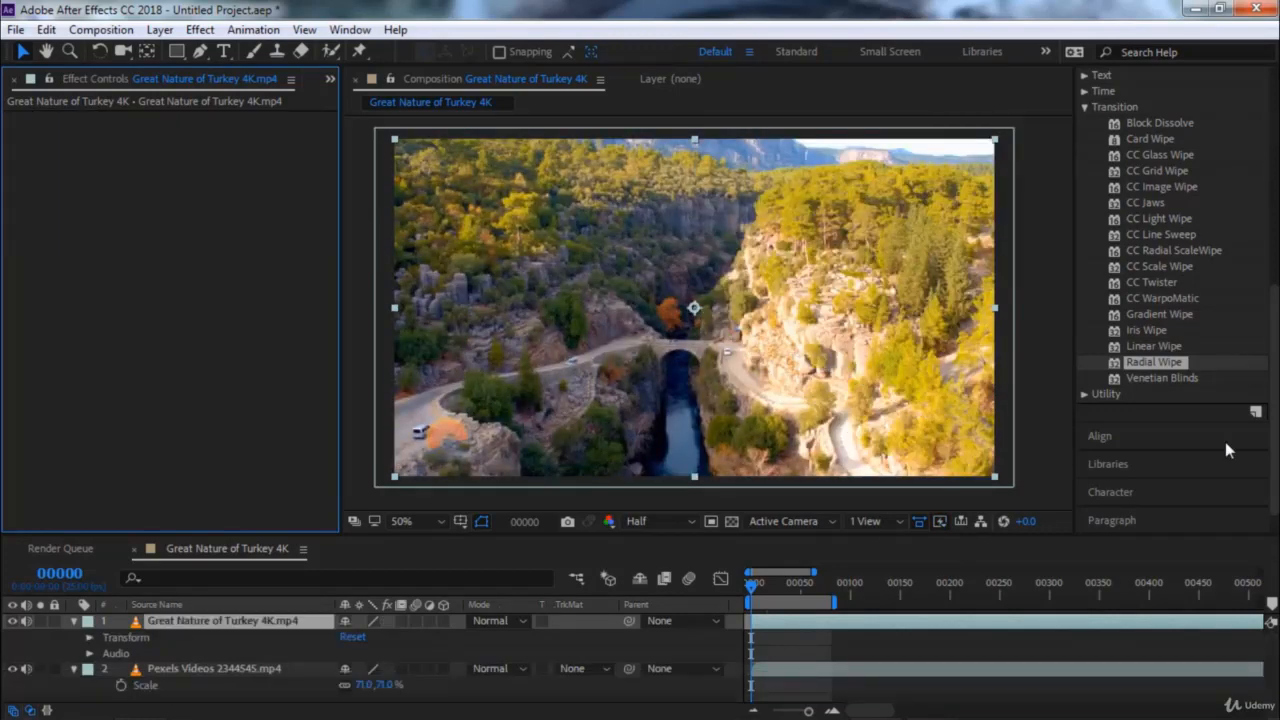
double_click(1162, 378)
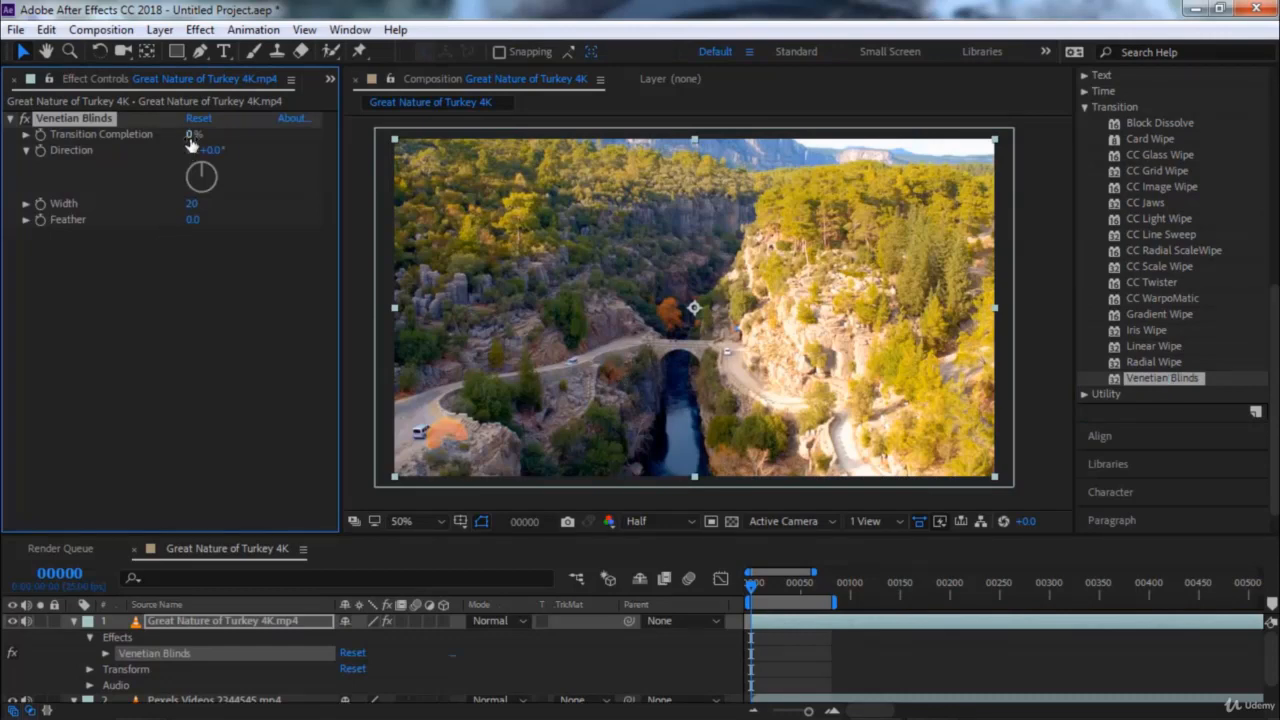
mouse_move(193, 134)
left_mouse_down()
mouse_move(314, 152)
mouse_move(205, 148)
left_mouse_up()
left_click_drag(240, 143, 170, 143)
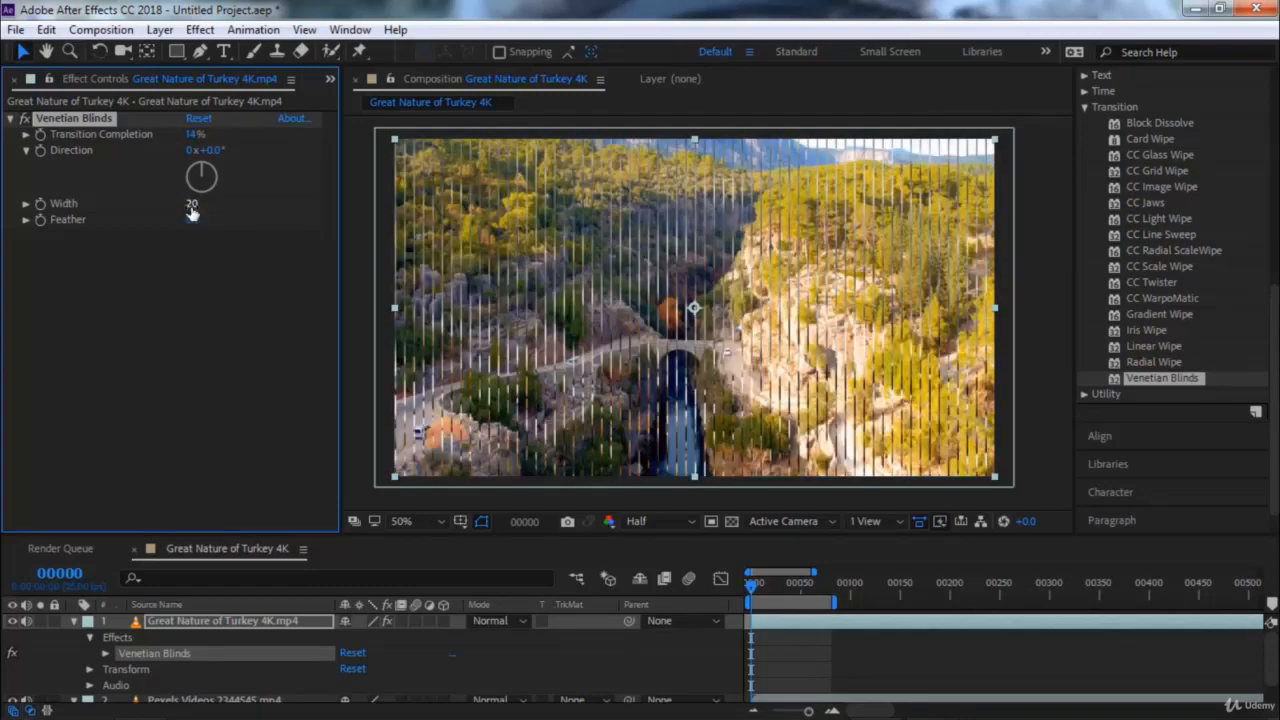
Try Venetian Blinds with Width 45, Feather 17 and Transition Completion 100%, and remove the effect from the Turkey clip
left_click_drag(192, 212, 210, 218)
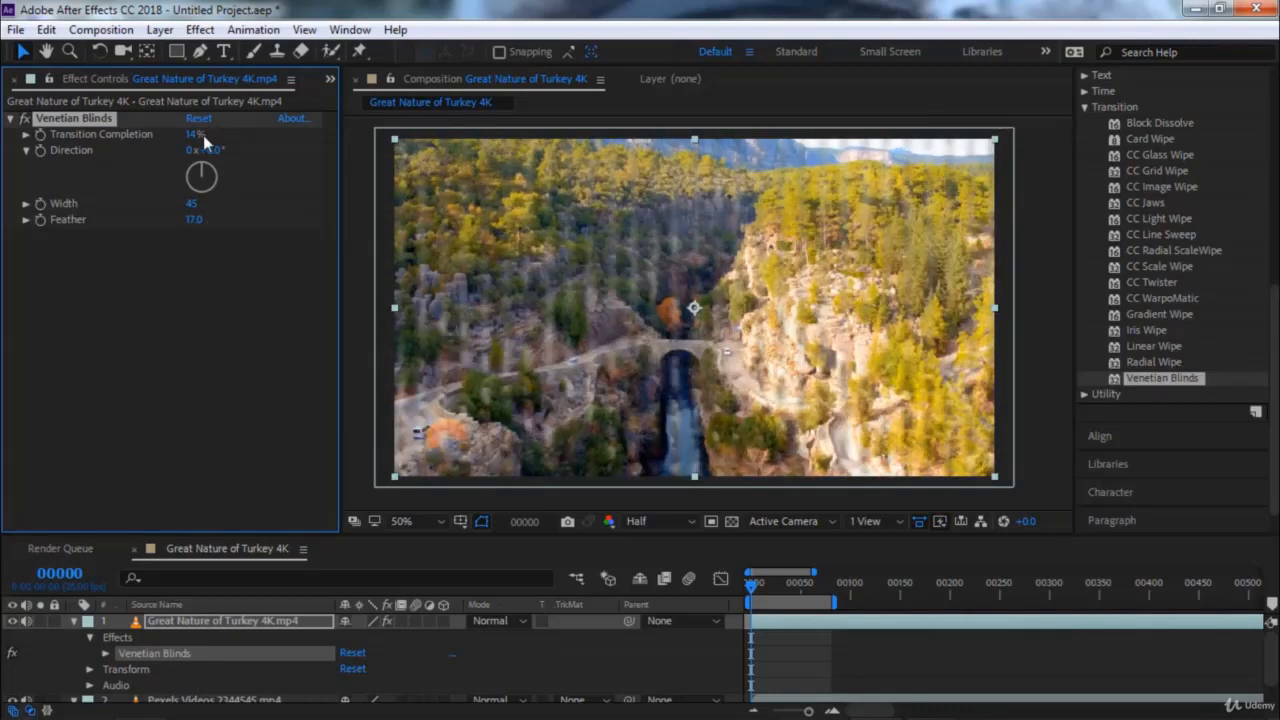
left_click_drag(191, 134, 297, 133)
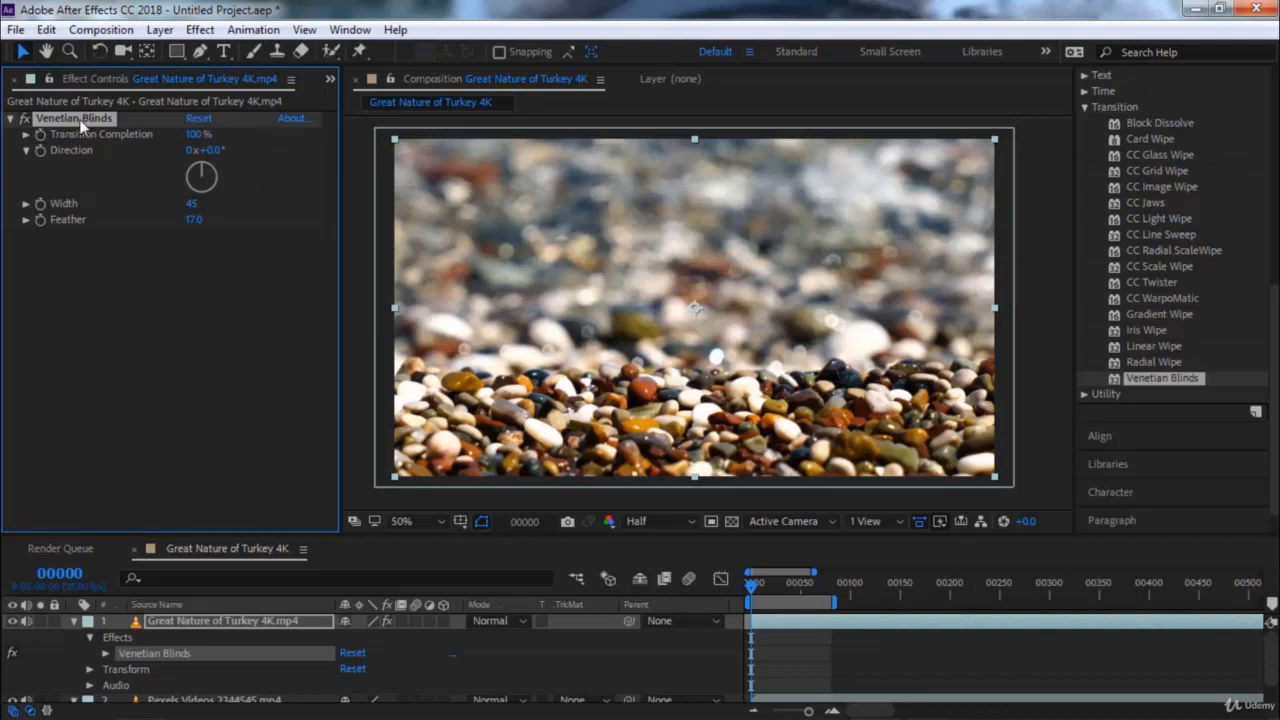
key("Delete")
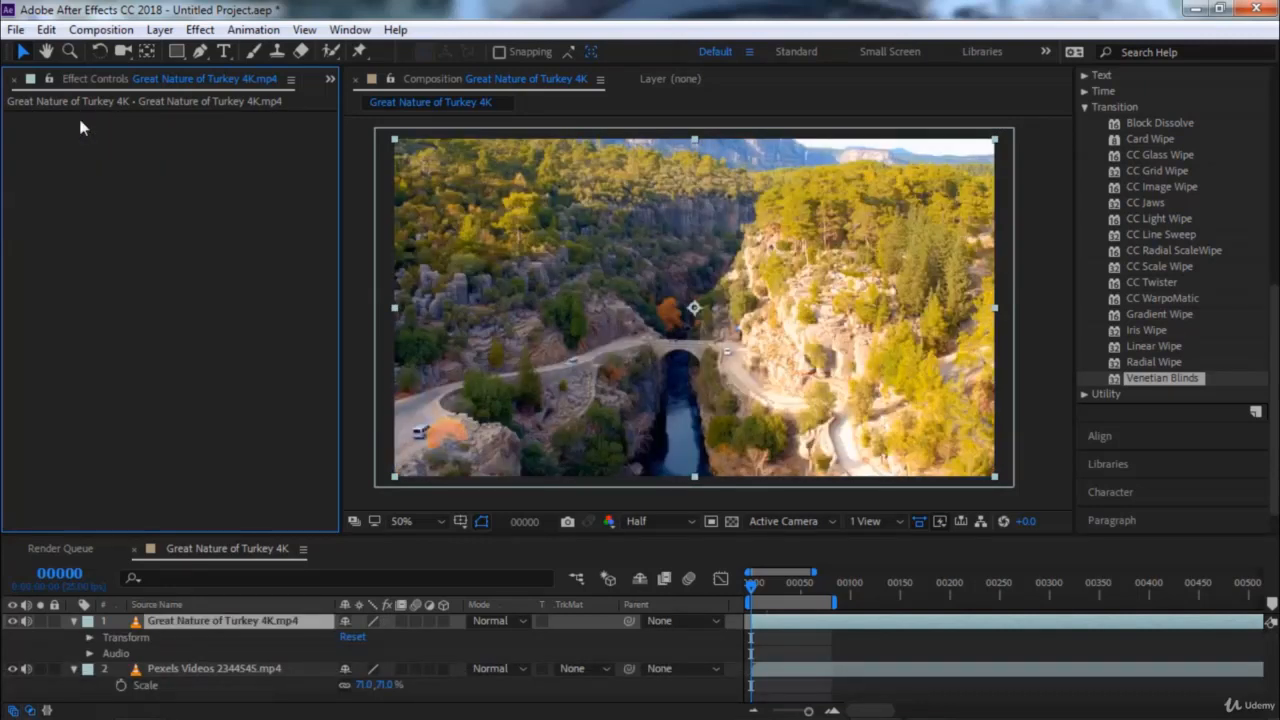